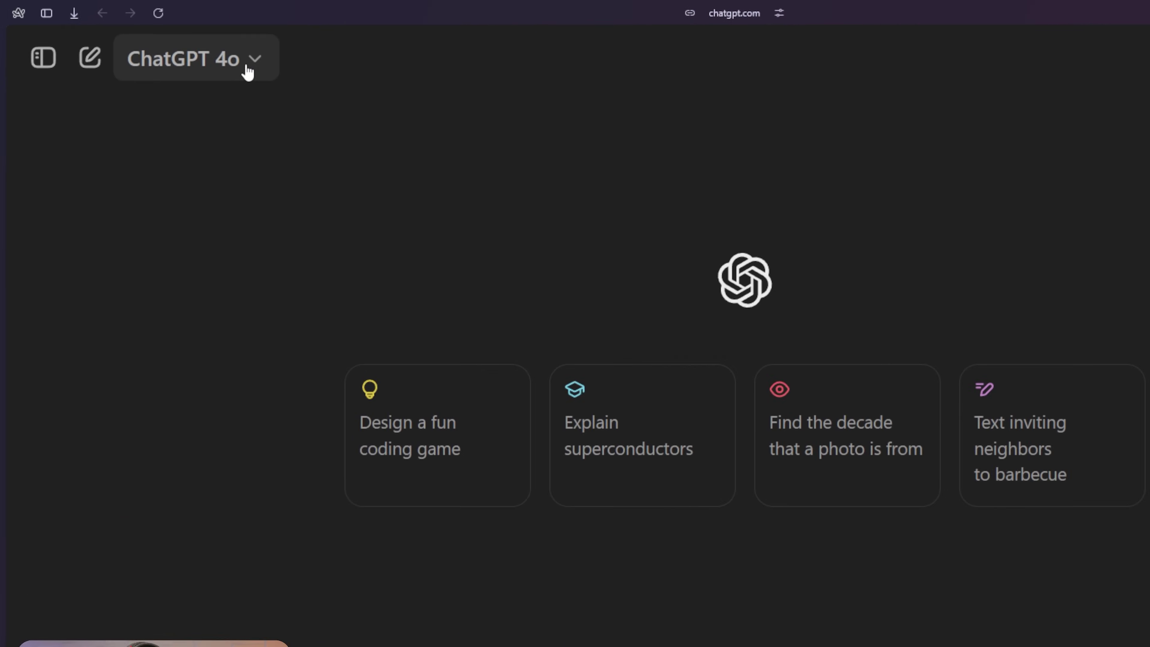
Switch ChatGPT's model to GPT-4o with canvas.
{"action": "left_click", "coordinate": [248, 72]}
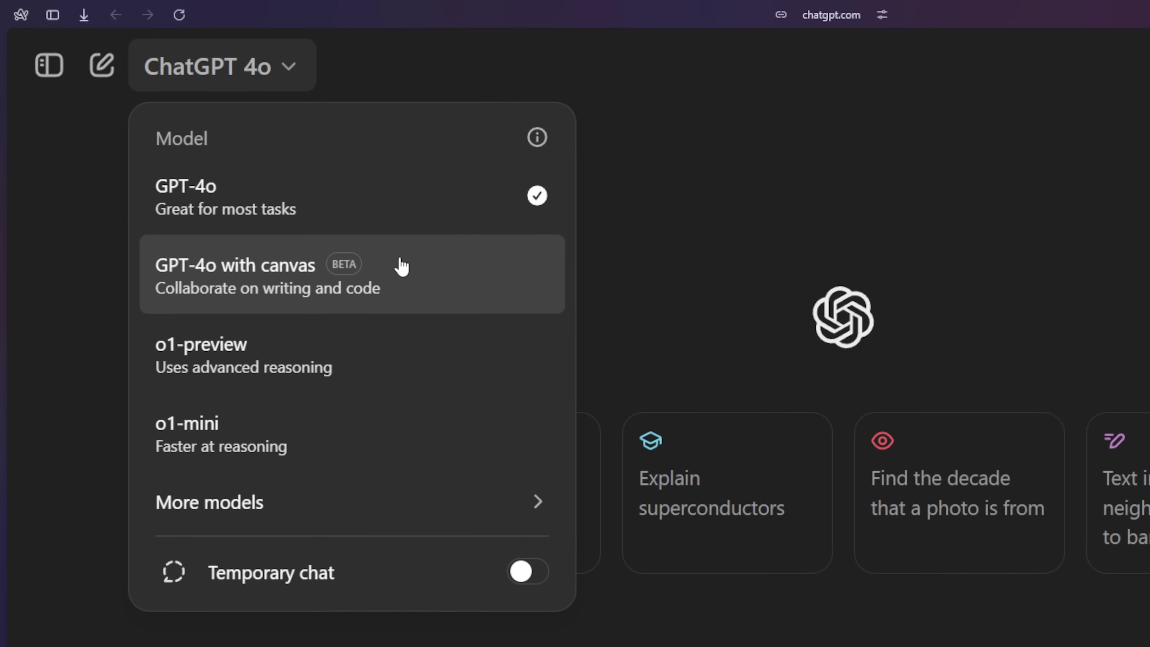
{"action": "left_click", "coordinate": [416, 293]}
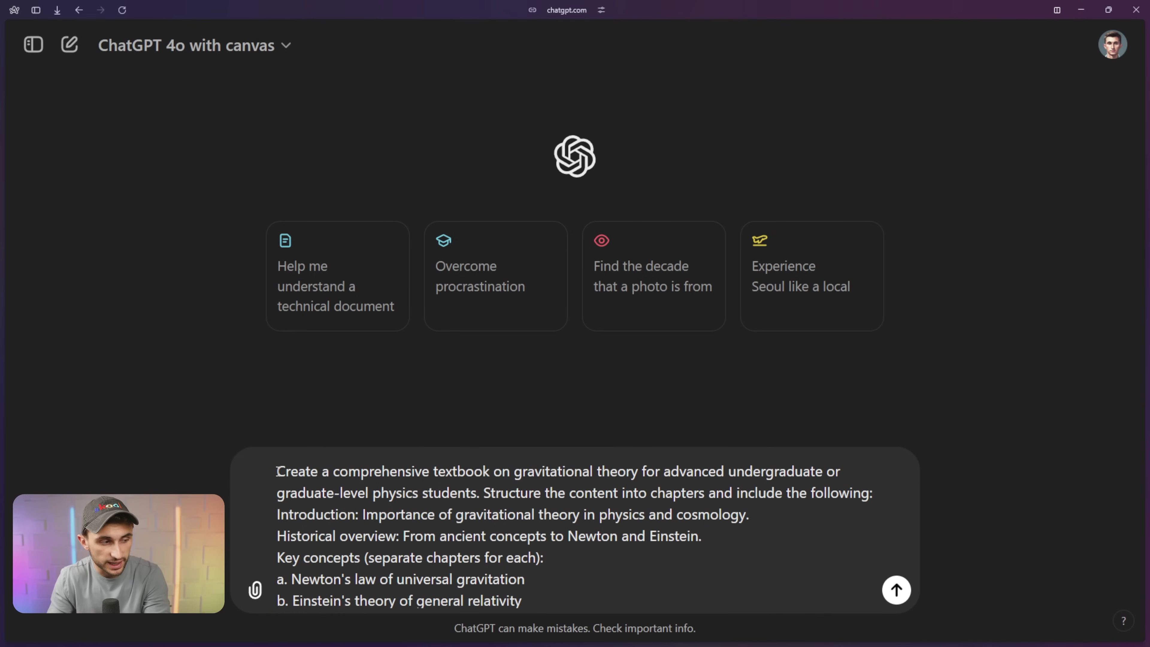
Send the gravitational theory textbook prompt and widen the resulting canvas document panel.
{"action": "left_click_drag", "start_coordinate": [278, 471], "coordinate": [379, 476]}
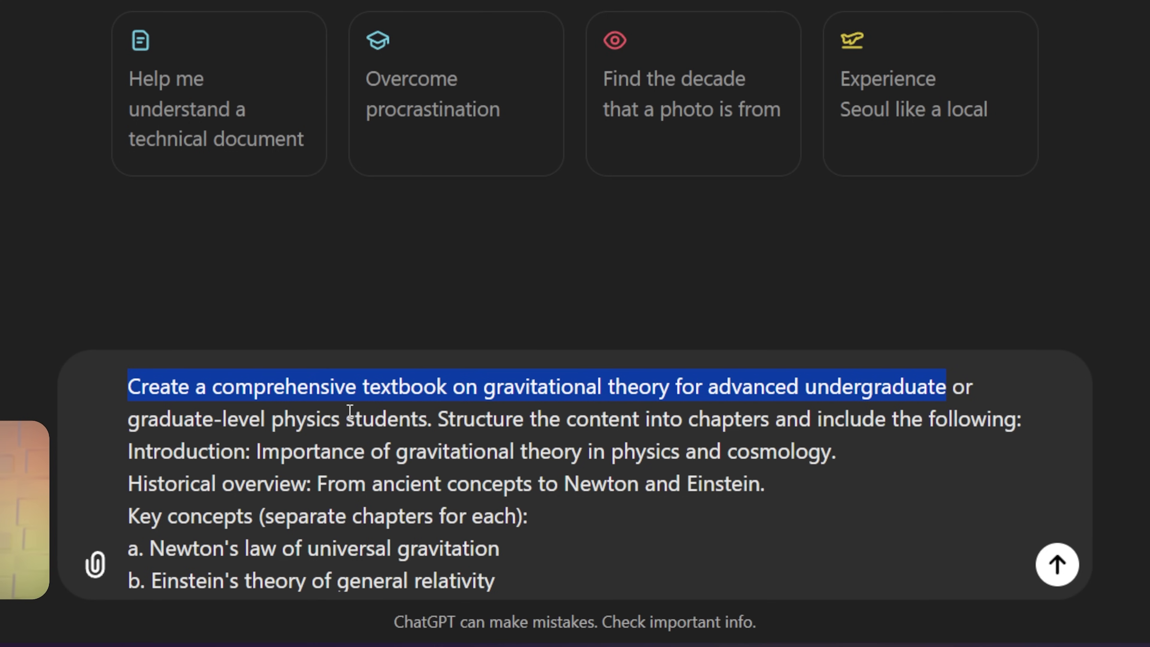
{"action": "left_click_drag", "start_coordinate": [133, 421], "coordinate": [322, 417]}
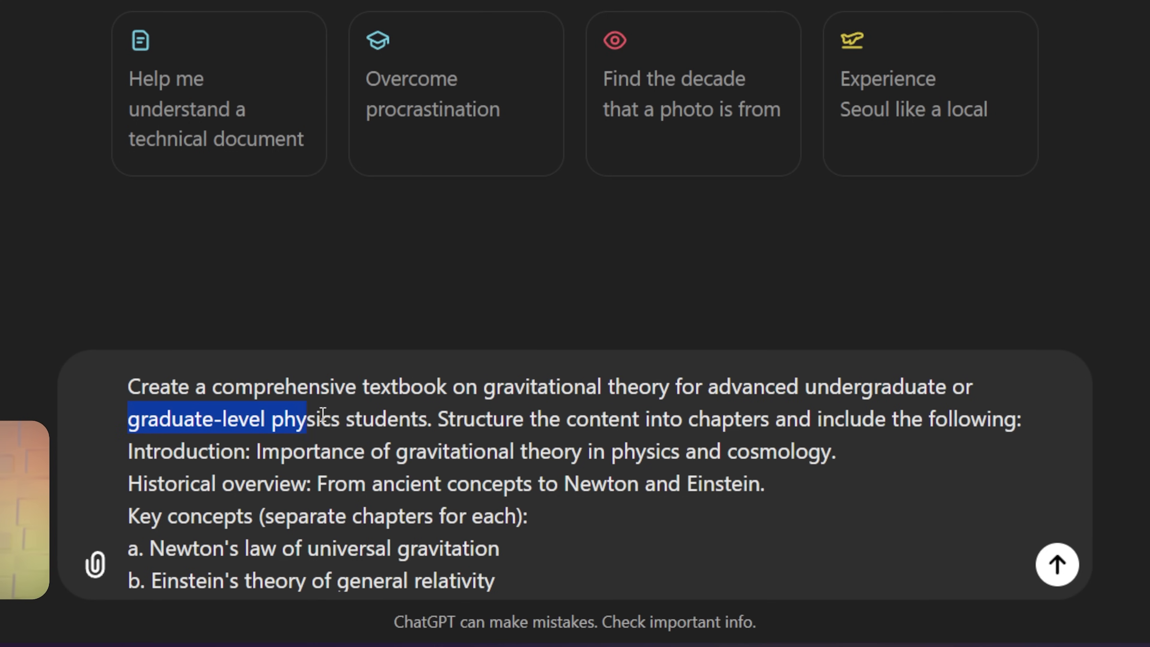
{"action": "left_click", "coordinate": [462, 429]}
{"action": "scroll", "coordinate": [832, 601], "scroll_direction": "down", "scroll_amount": 5}
{"action": "left_click_drag", "start_coordinate": [832, 601], "coordinate": [342, 436]}
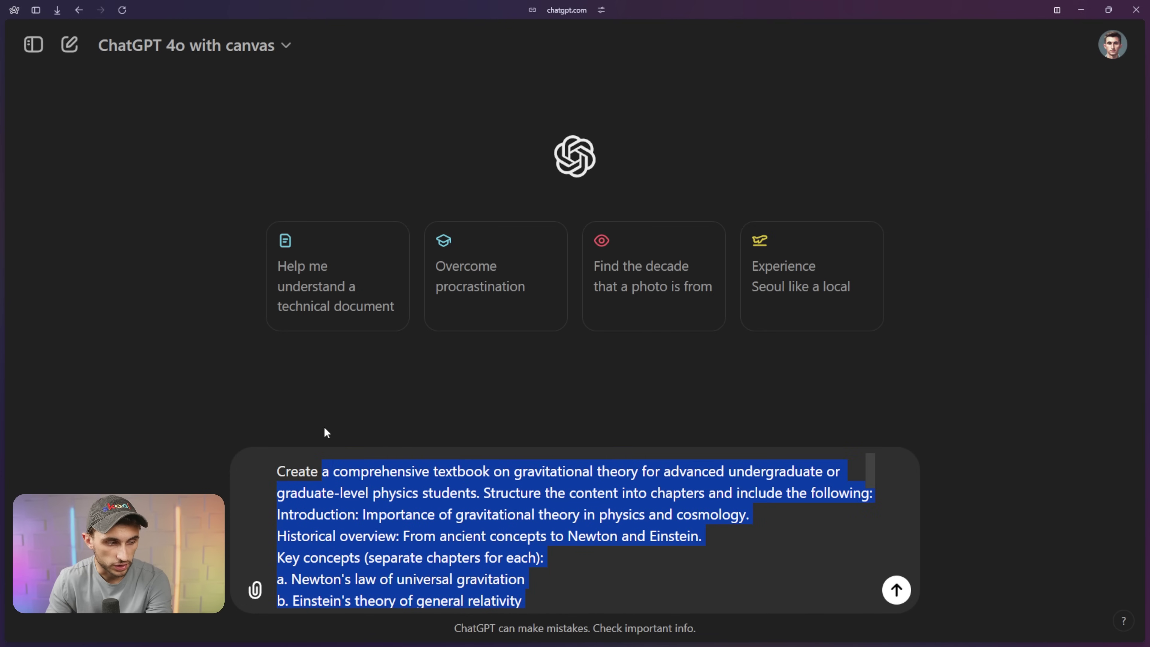
{"action": "left_click", "coordinate": [897, 590]}
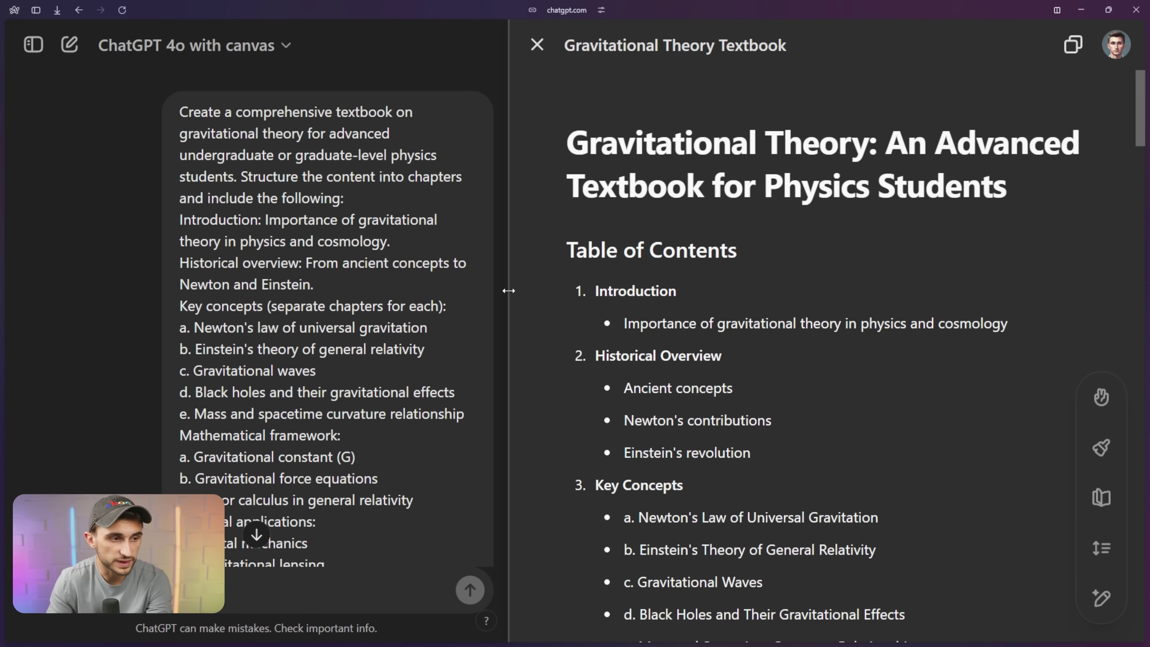
{"action": "left_click_drag", "start_coordinate": [509, 287], "coordinate": [534, 290]}
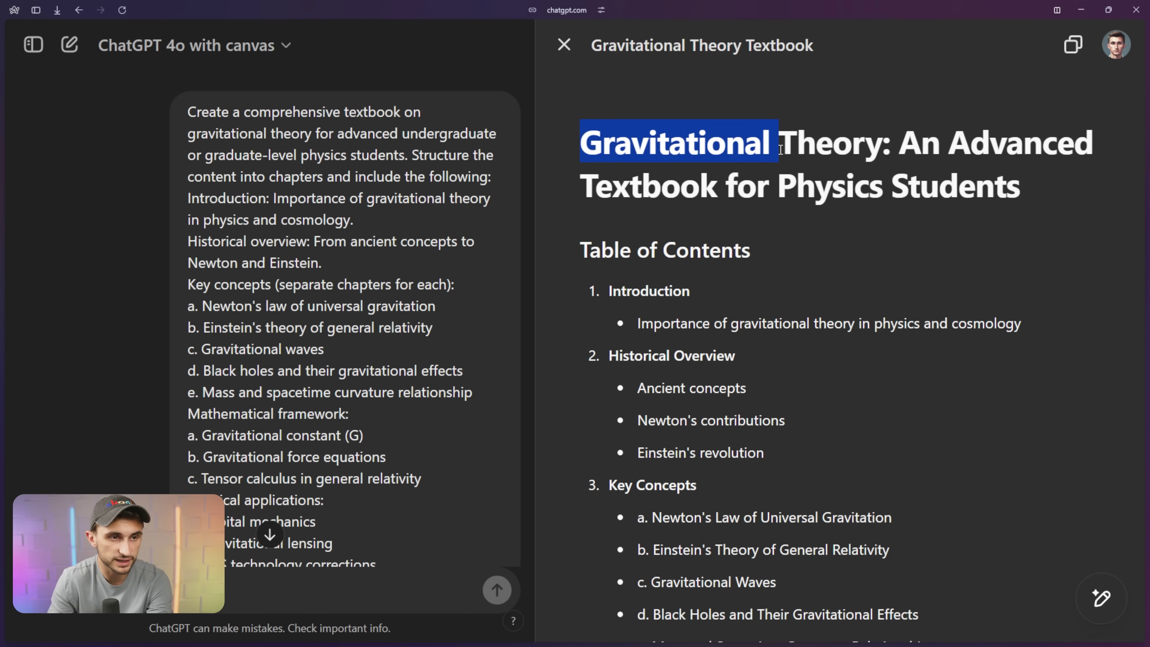
{"action": "key", "text": "BackSpace"}
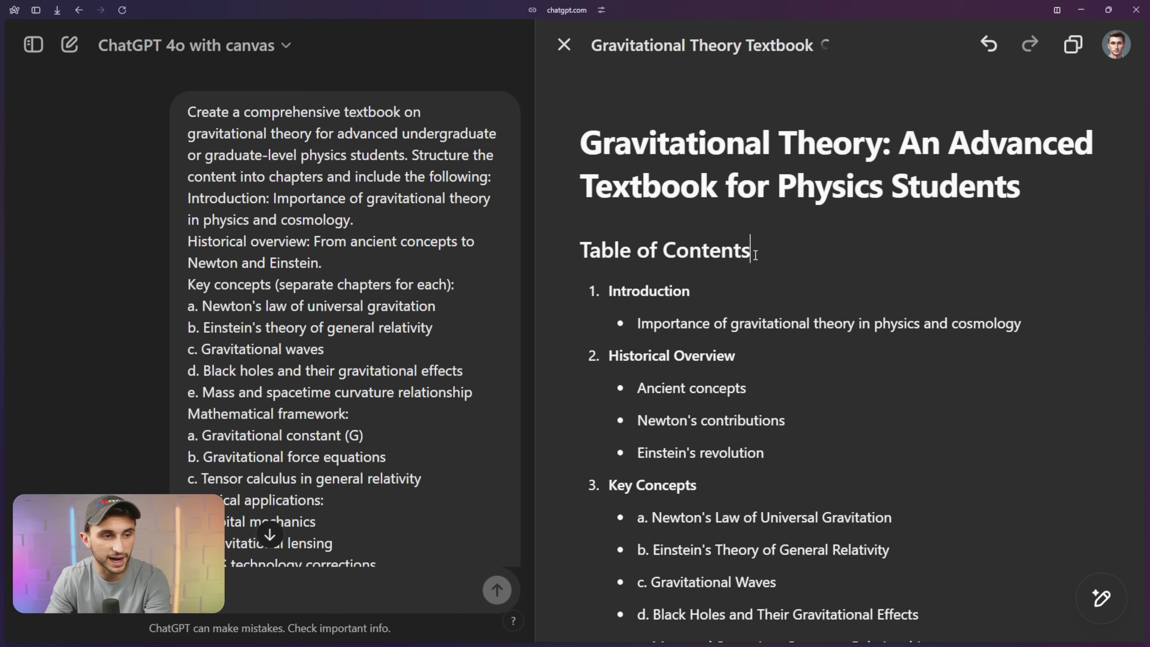
Bold the Table of Contents heading and select the whole table of contents.
{"action": "left_click_drag", "start_coordinate": [756, 255], "coordinate": [579, 253]}
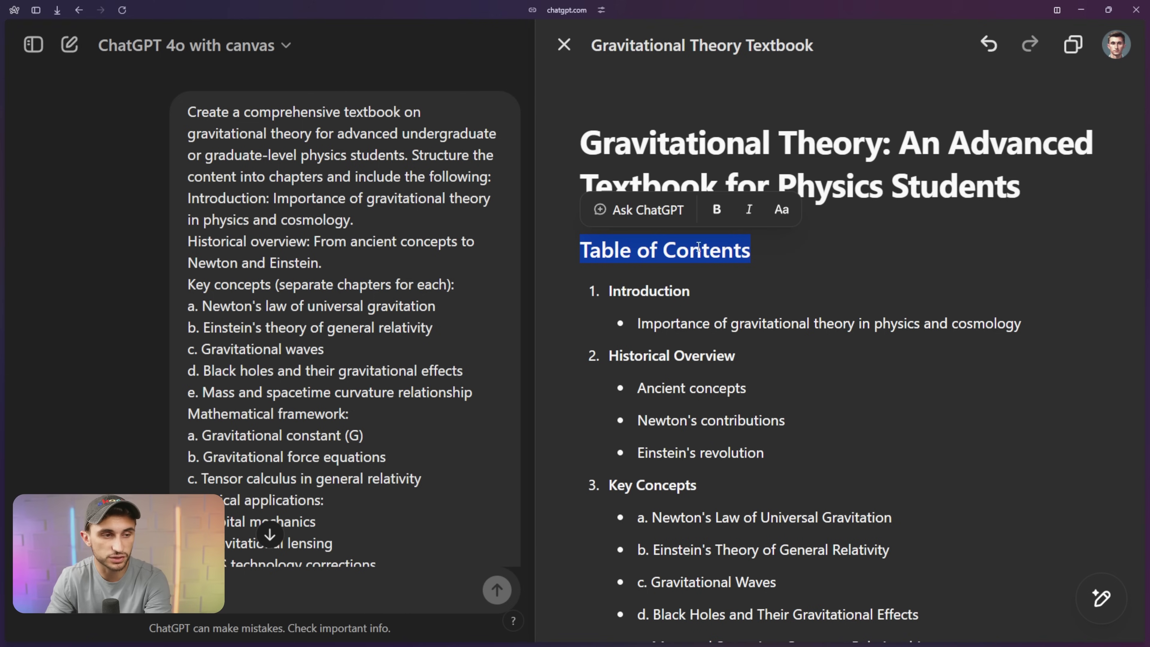
{"action": "left_click", "coordinate": [718, 211]}
{"action": "left_click_drag", "start_coordinate": [773, 248], "coordinate": [693, 250]}
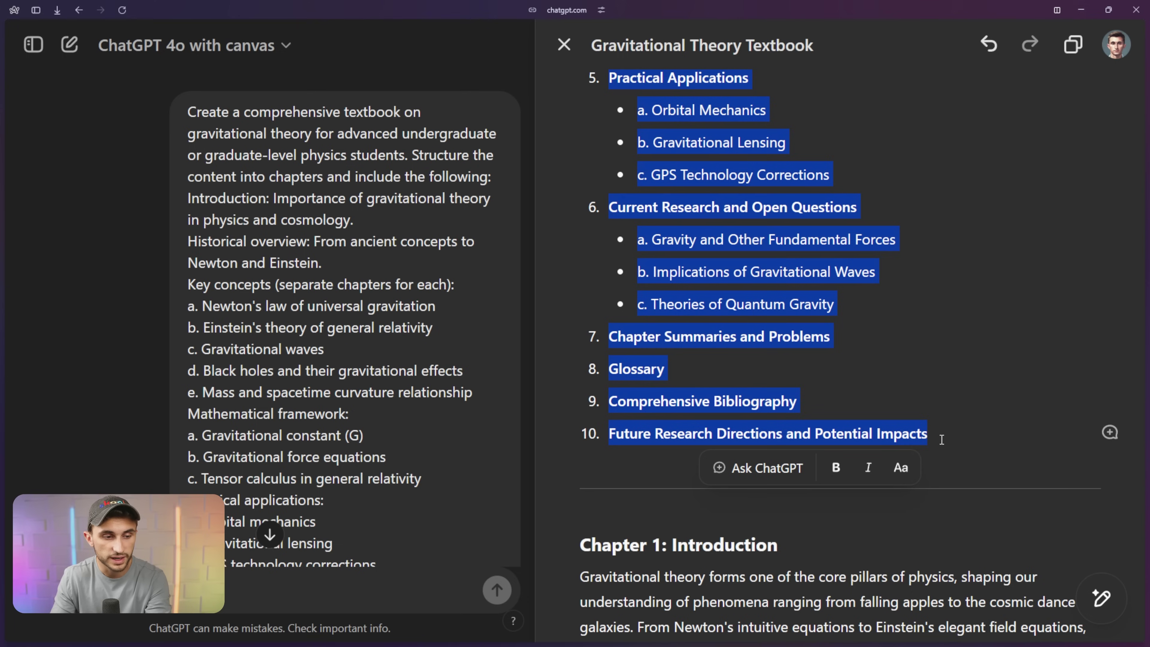
Ask ChatGPT to 'Condense this section.' for the selected table of contents.
{"action": "left_click", "coordinate": [765, 468]}
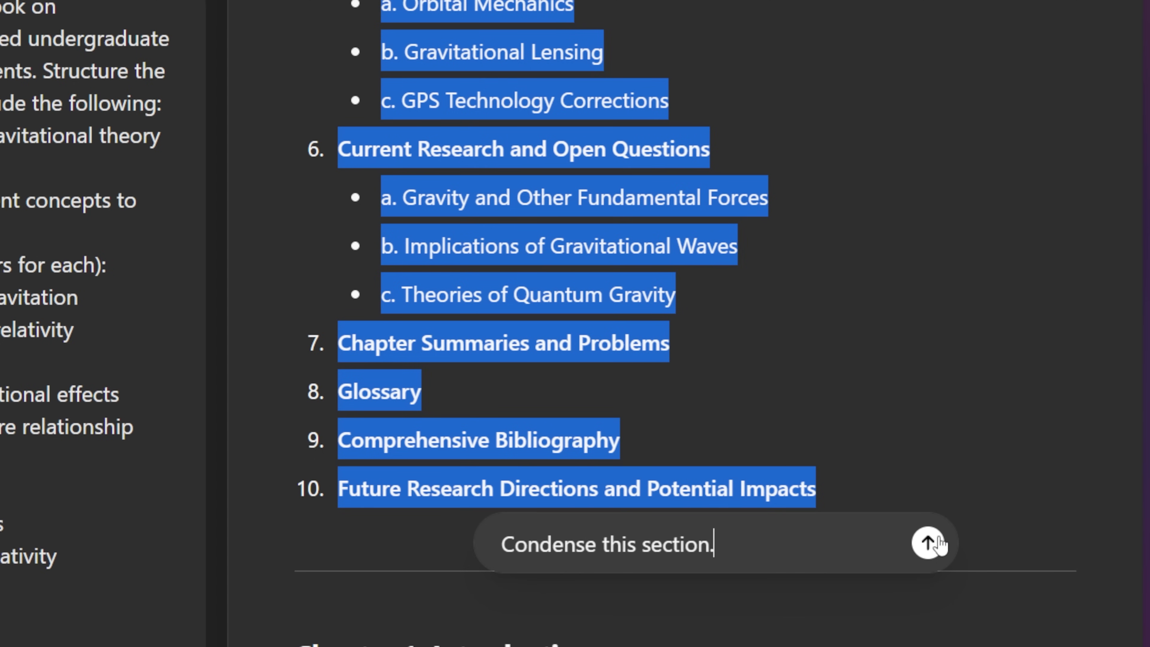
{"action": "left_click", "coordinate": [929, 543]}
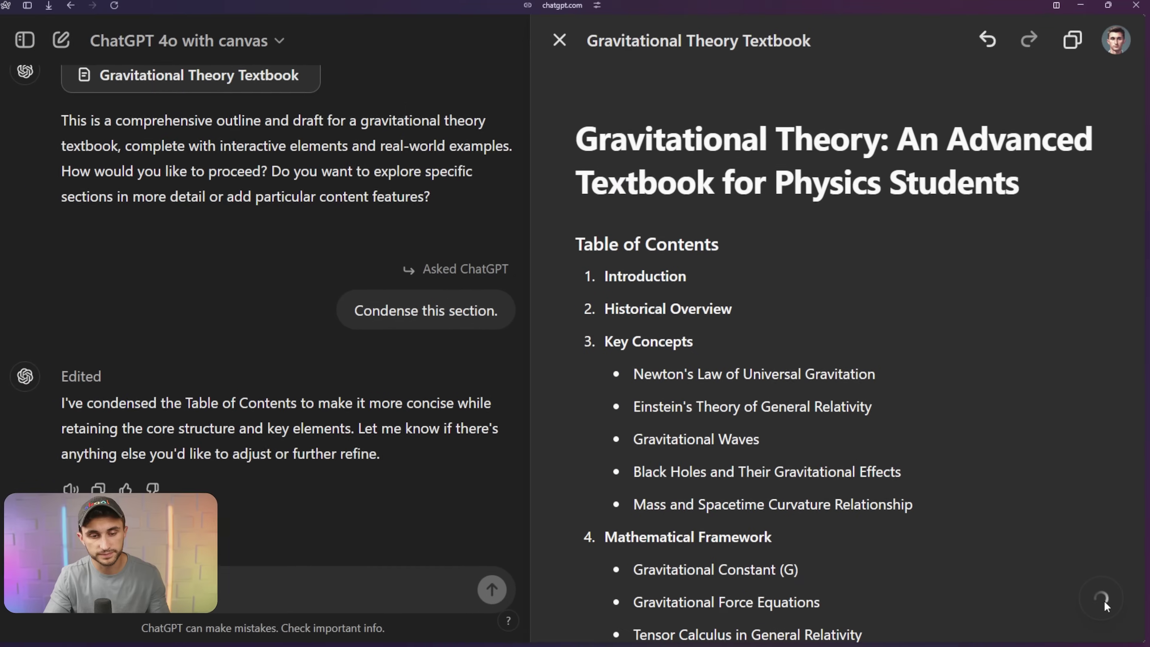
Request suggested edits for the textbook and view the Chapter 1 introduction's suggestions.
{"action": "left_click", "coordinate": [1079, 580]}
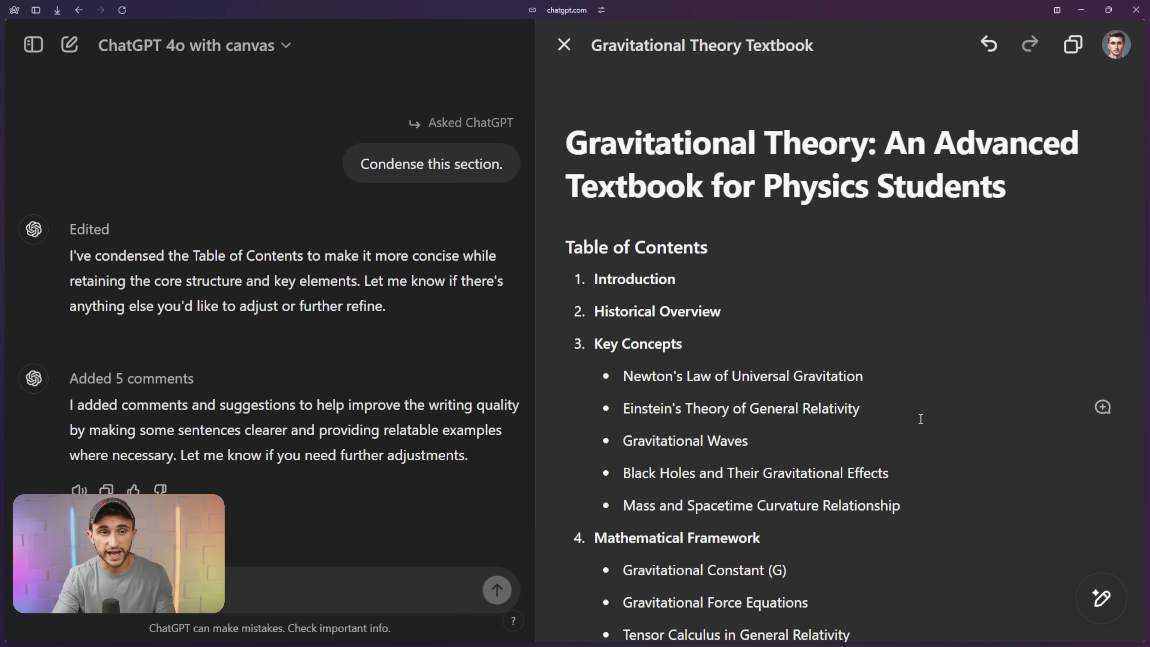
{"action": "scroll", "coordinate": [921, 418], "scroll_direction": "down", "scroll_amount": 15}
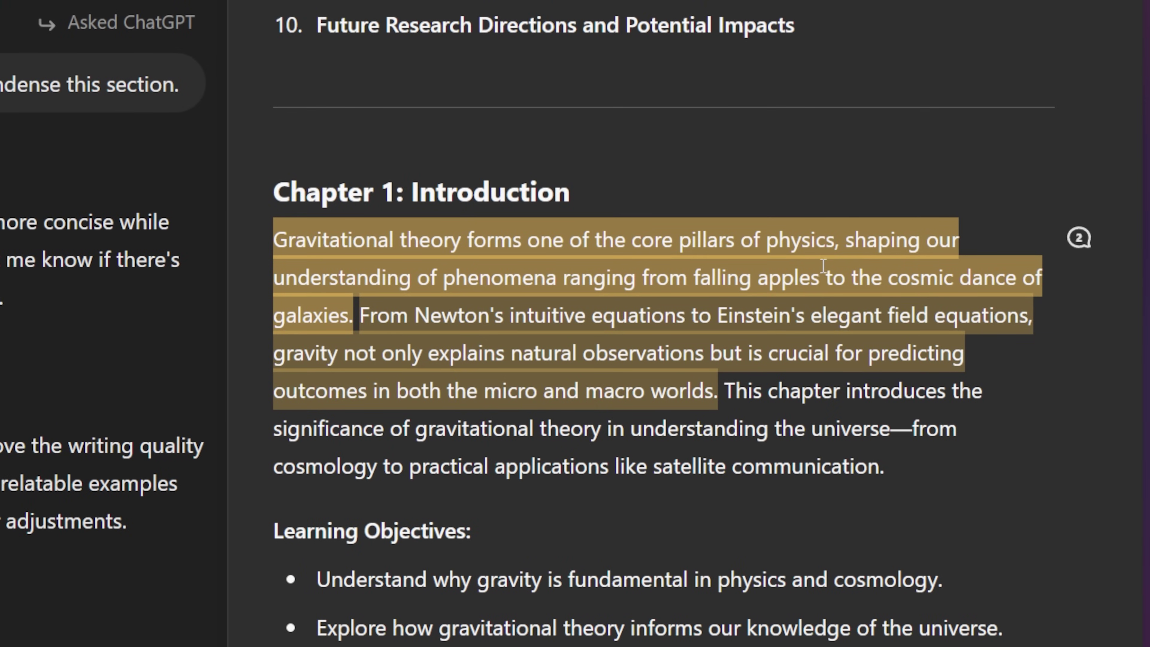
{"action": "left_click", "coordinate": [1079, 238]}
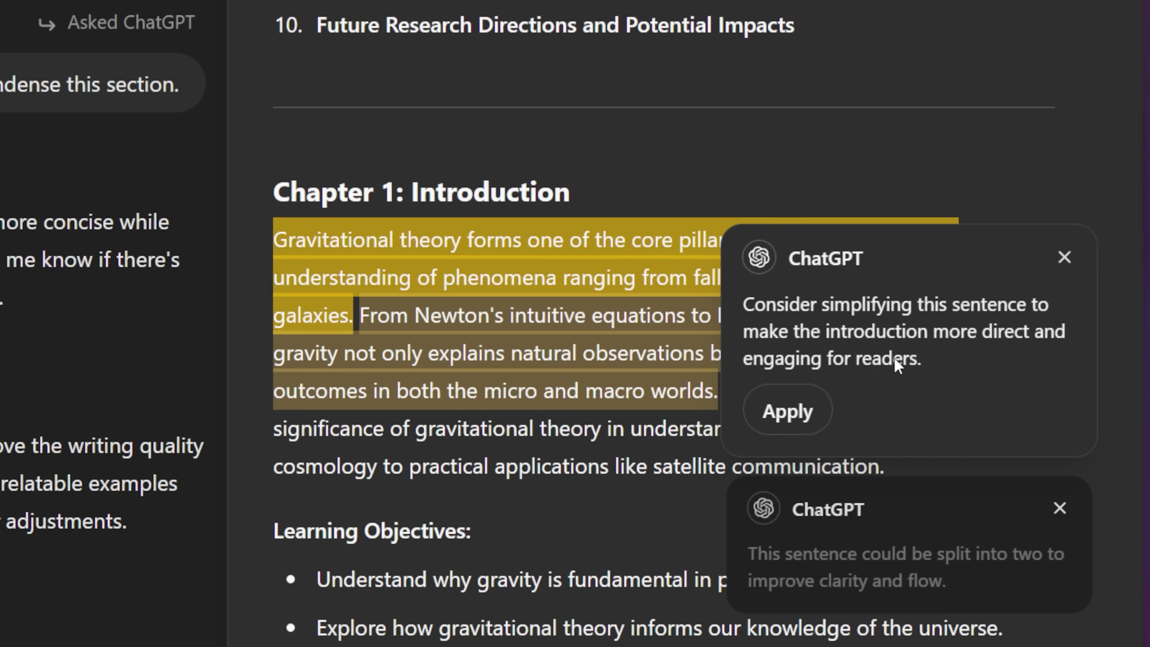
Accept the simplified opening sentence and select the falling-apples-to-galaxies phrase in Chapter 1.
{"action": "left_click", "coordinate": [811, 412]}
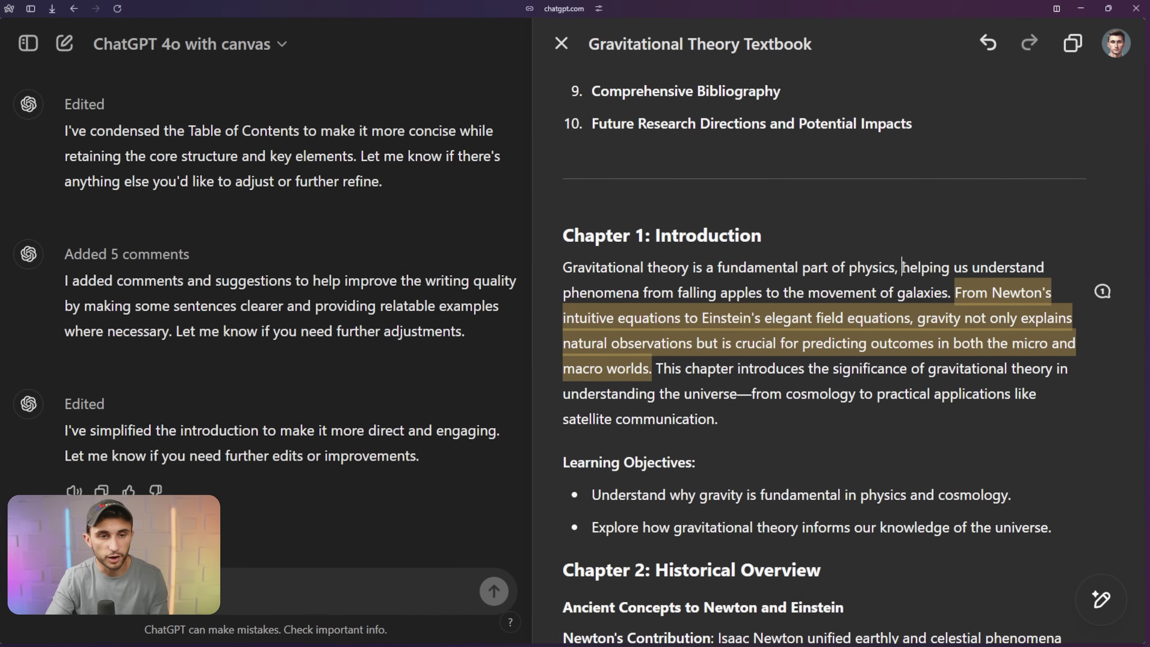
{"action": "left_click_drag", "start_coordinate": [903, 267], "coordinate": [1044, 267]}
{"action": "left_click_drag", "start_coordinate": [645, 293], "coordinate": [662, 293]}
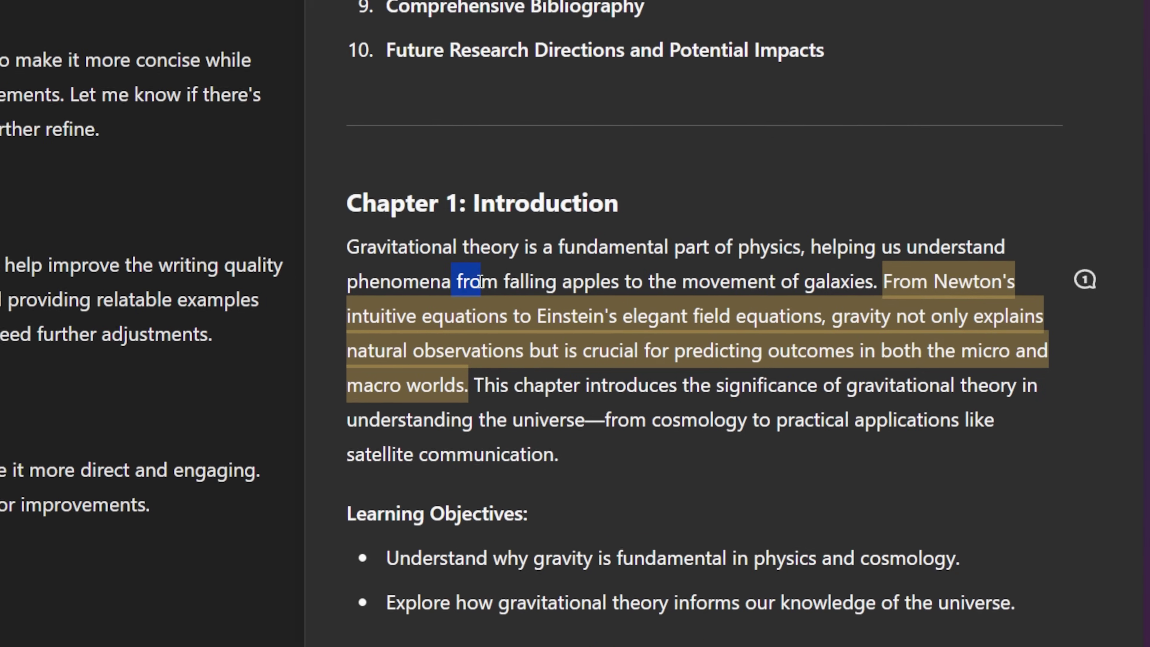
{"action": "left_click_drag", "start_coordinate": [480, 282], "coordinate": [775, 281]}
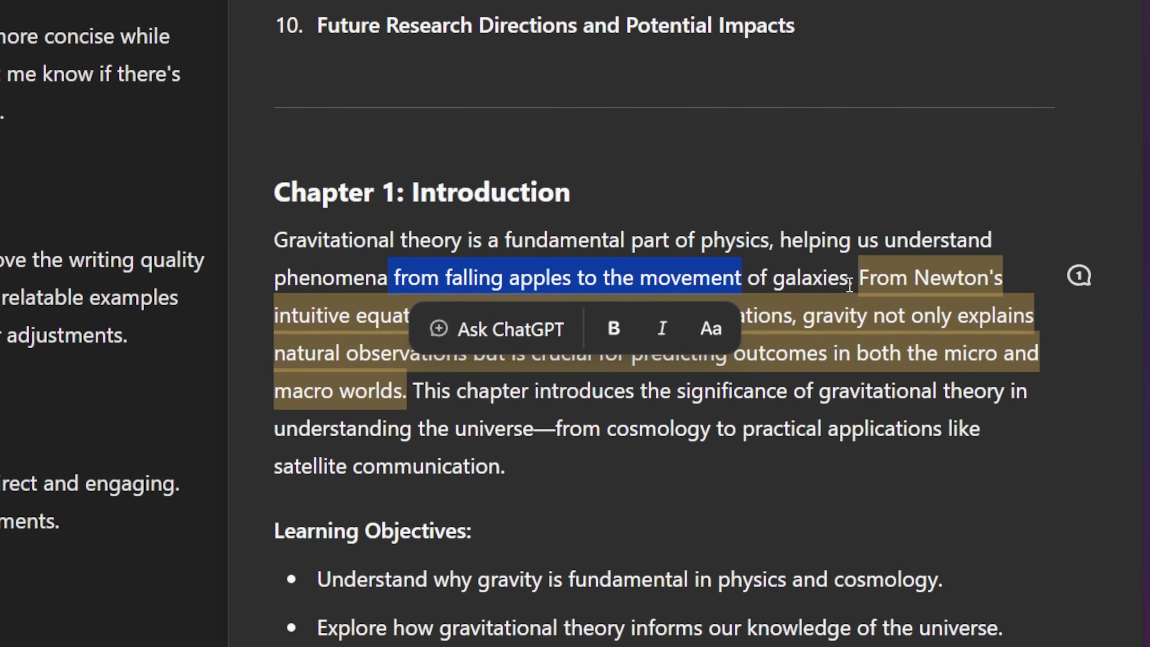
{"action": "left_click_drag", "start_coordinate": [845, 281], "coordinate": [784, 227]}
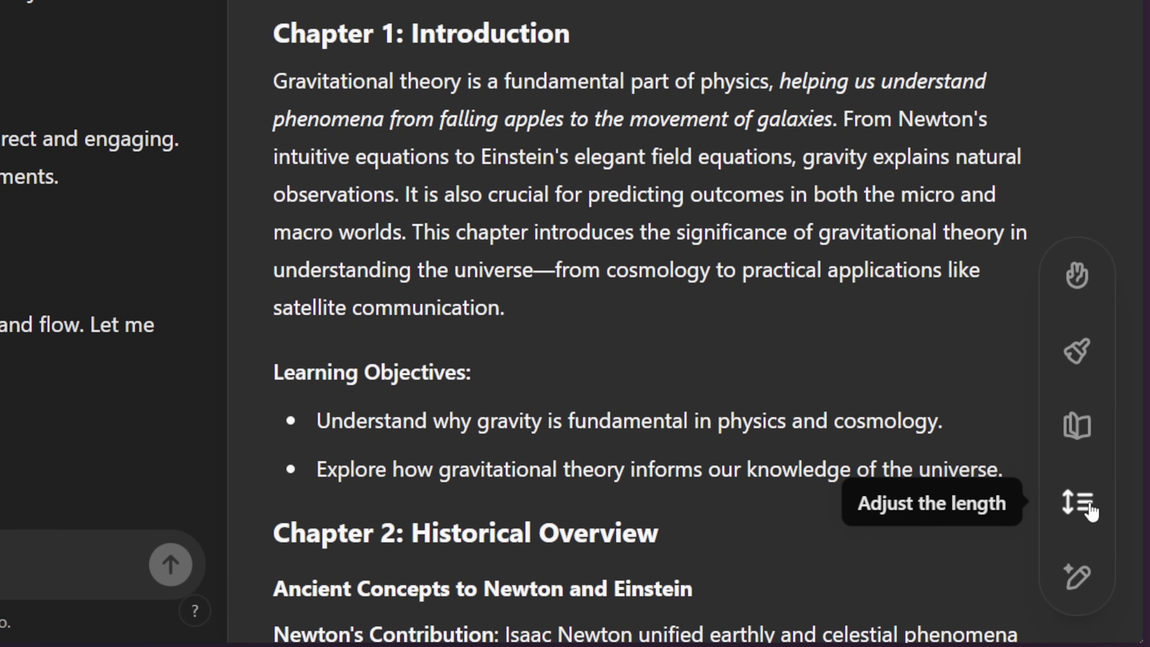
Shorten the whole textbook to the Shortest length setting, about 75% shorter.
{"action": "left_click", "coordinate": [1110, 554]}
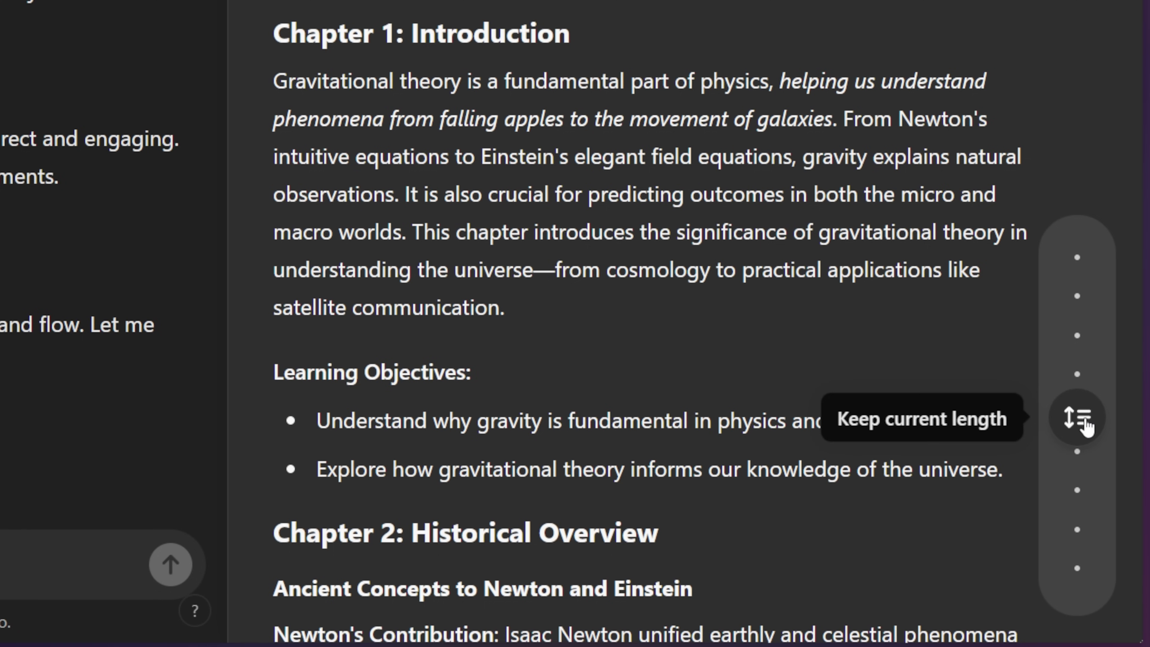
{"action": "left_click_drag", "start_coordinate": [1086, 426], "coordinate": [1071, 588]}
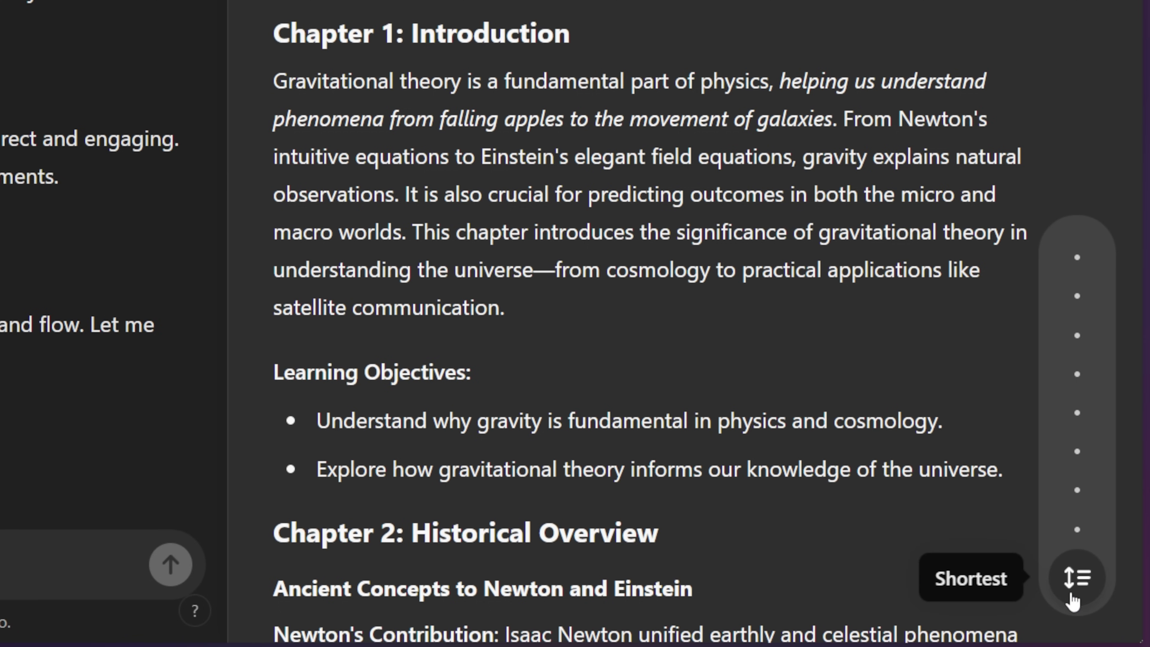
{"action": "left_click_drag", "start_coordinate": [1073, 603], "coordinate": [1073, 600]}
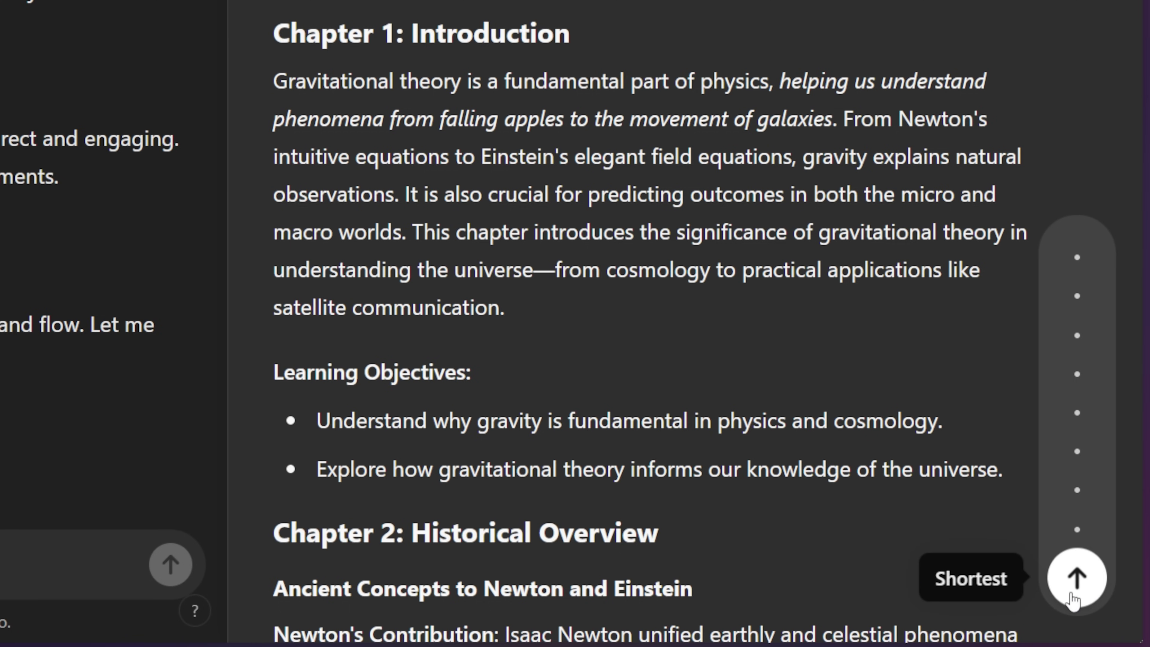
{"action": "left_click", "coordinate": [1077, 578]}
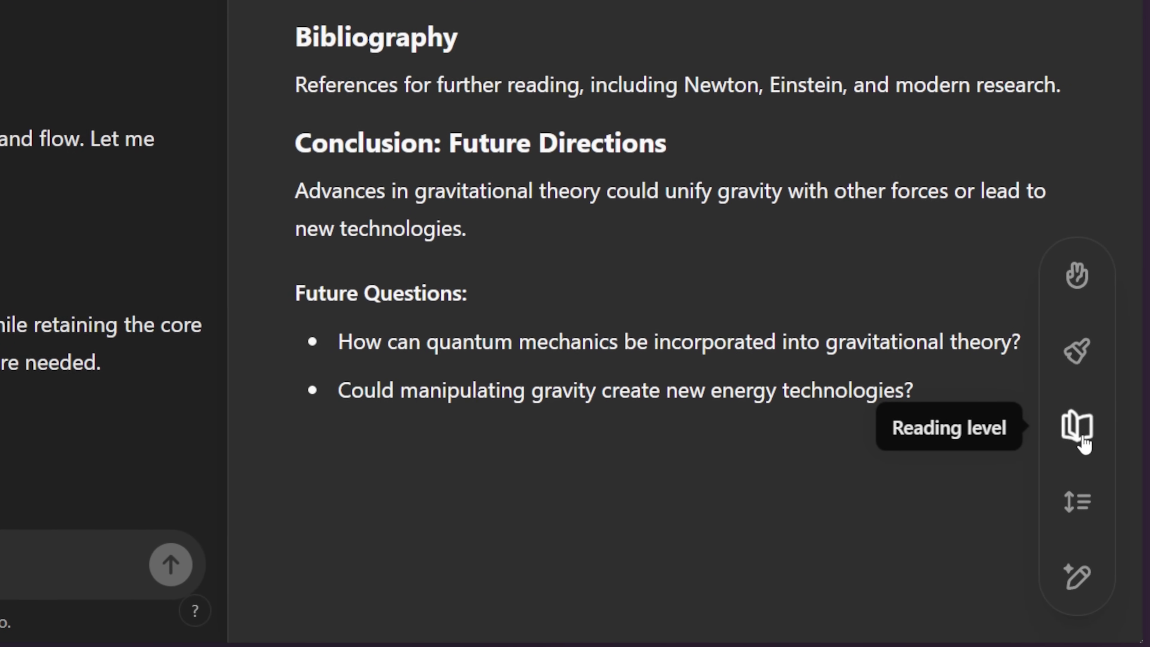
Rewrite the textbook at the Kindergarten reading level.
{"action": "left_click", "coordinate": [1084, 443]}
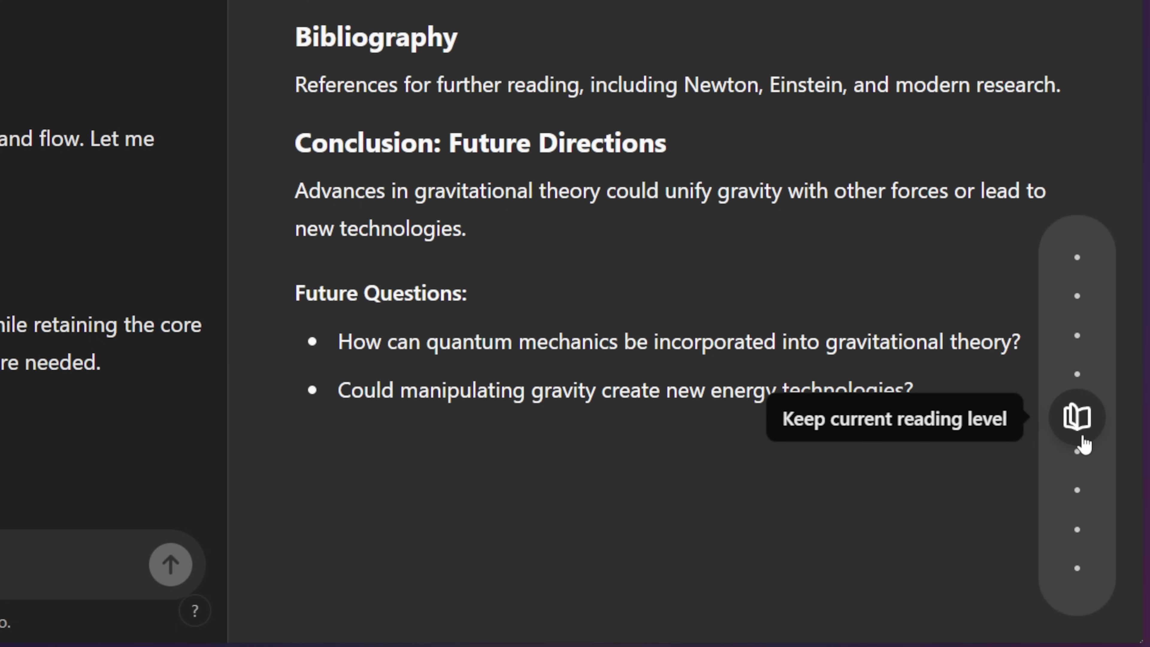
{"action": "left_click_drag", "start_coordinate": [1084, 443], "coordinate": [1058, 598]}
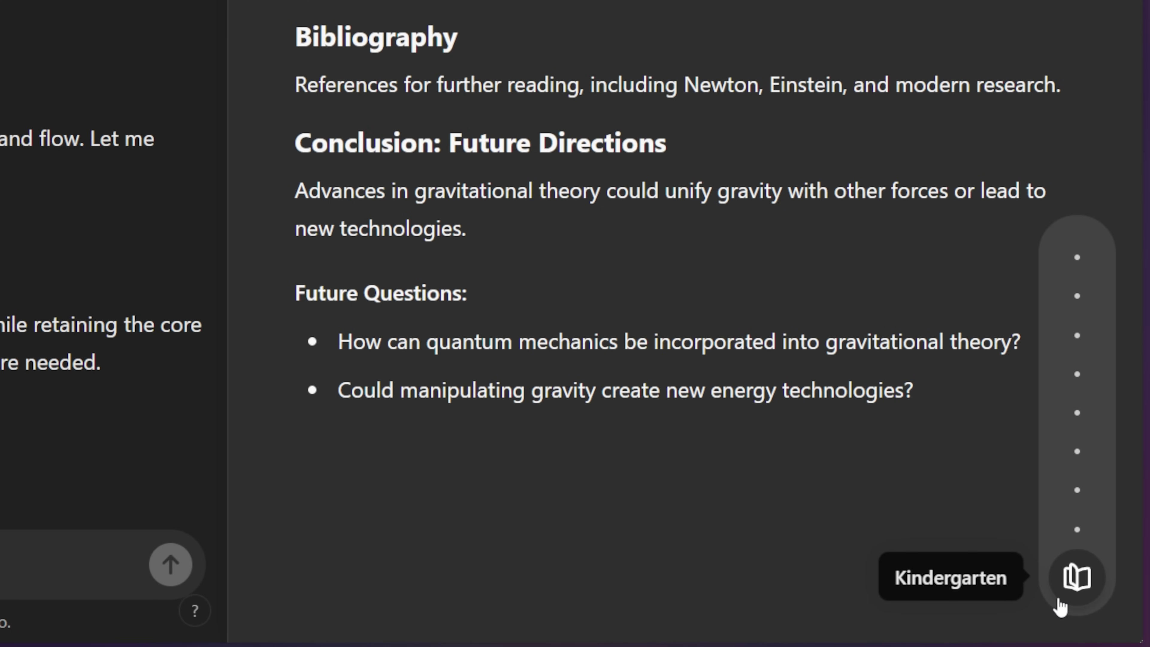
{"action": "left_click_drag", "start_coordinate": [1058, 599], "coordinate": [1059, 598]}
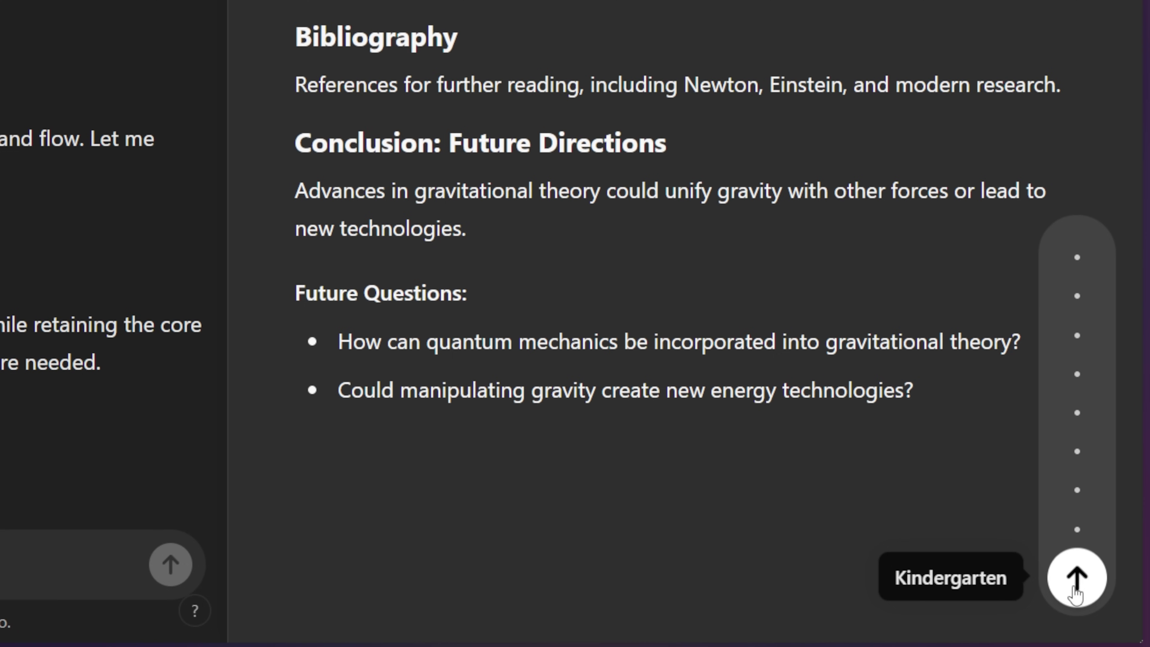
{"action": "left_click", "coordinate": [1077, 585]}
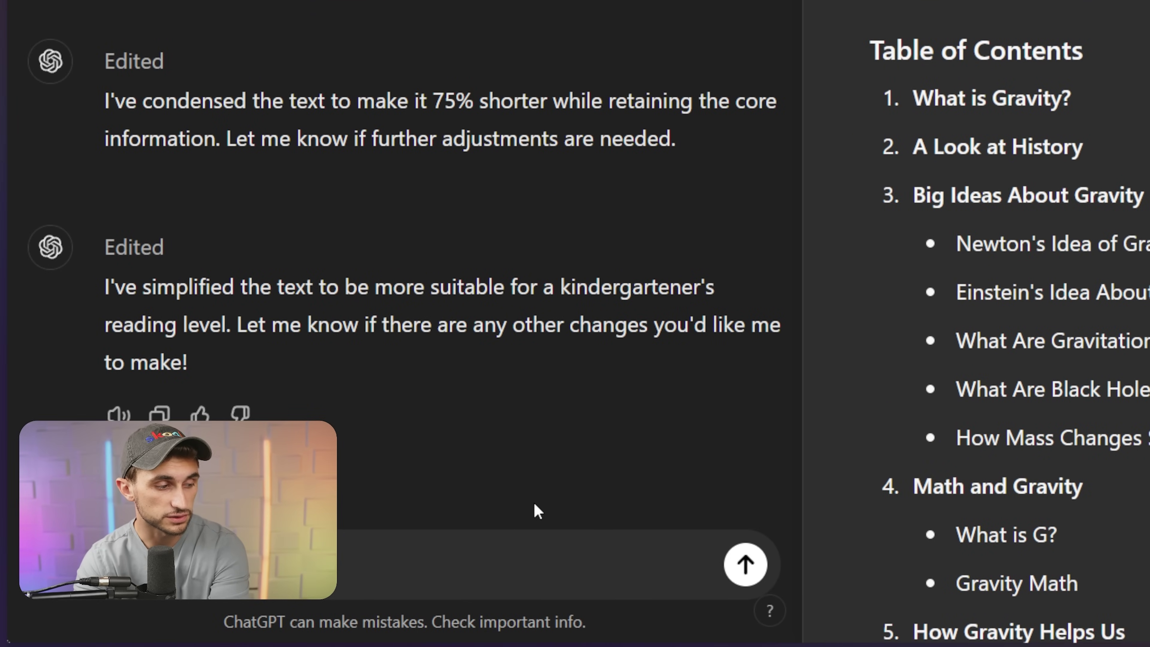
Translate the textbook into Spanish, then ask 'Translate to english' for the selected title.
{"action": "key", "text": "Return"}
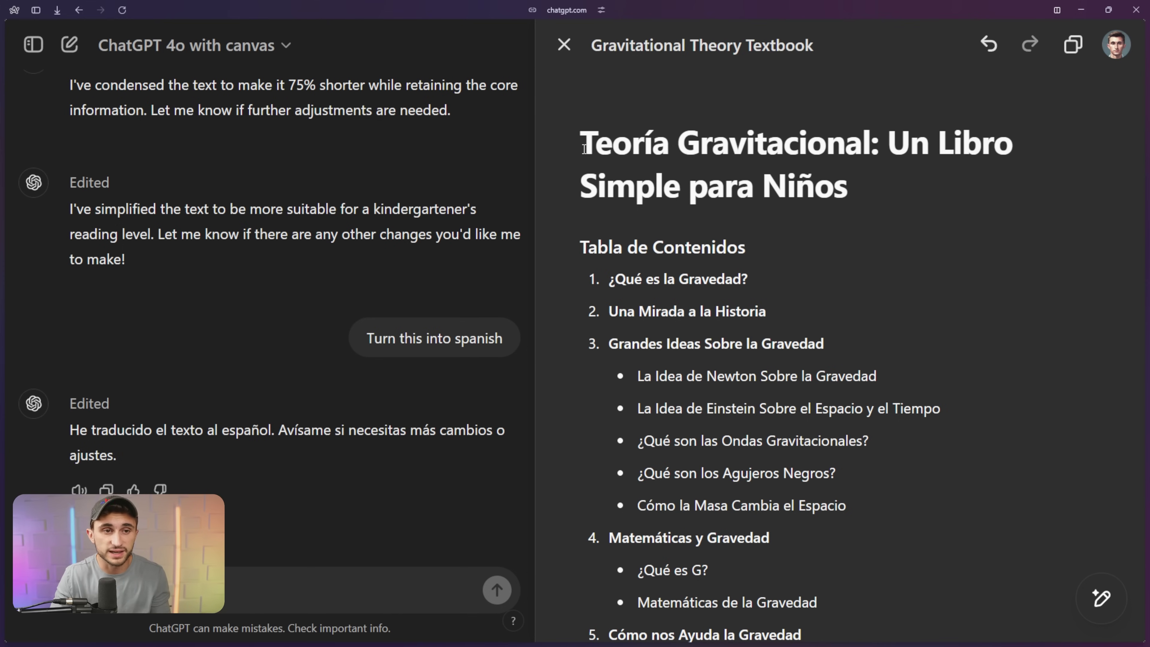
{"action": "left_click_drag", "start_coordinate": [584, 148], "coordinate": [871, 189]}
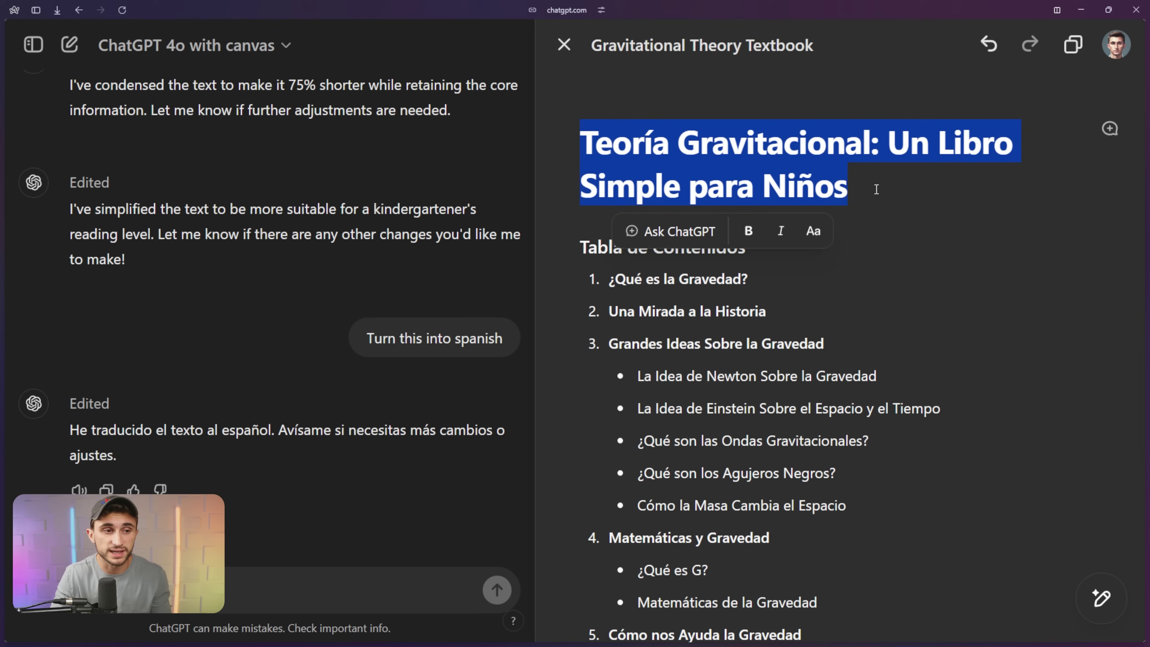
{"action": "left_click", "coordinate": [703, 235]}
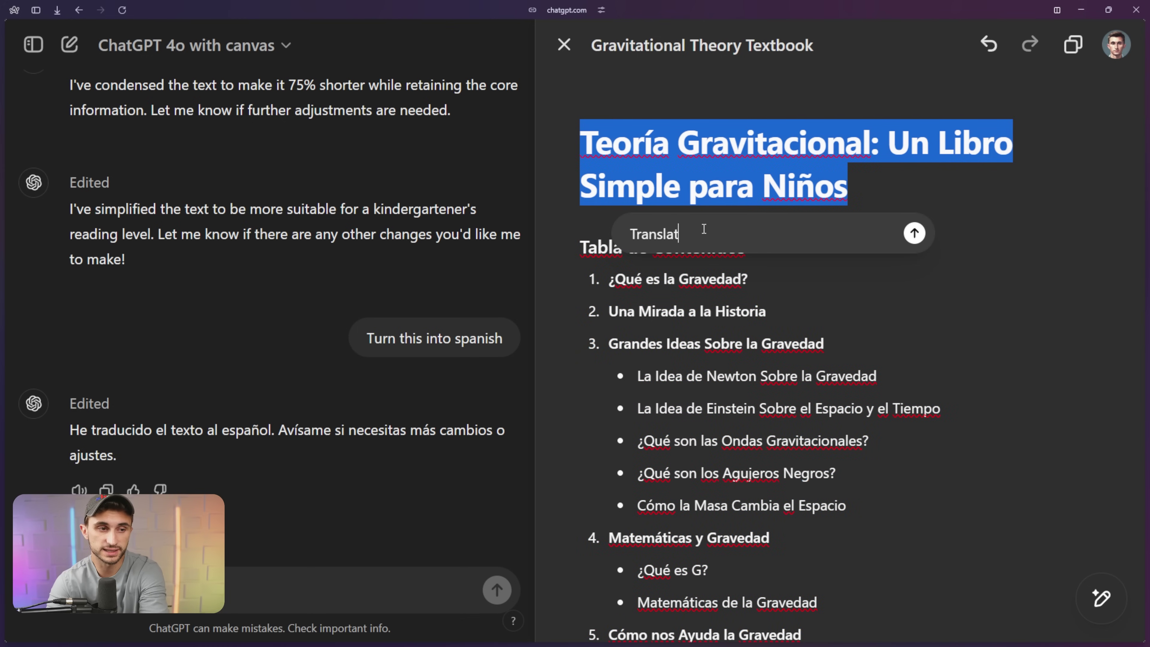
{"action": "type", "text": "Translate to english"}
{"action": "key", "text": "Return"}
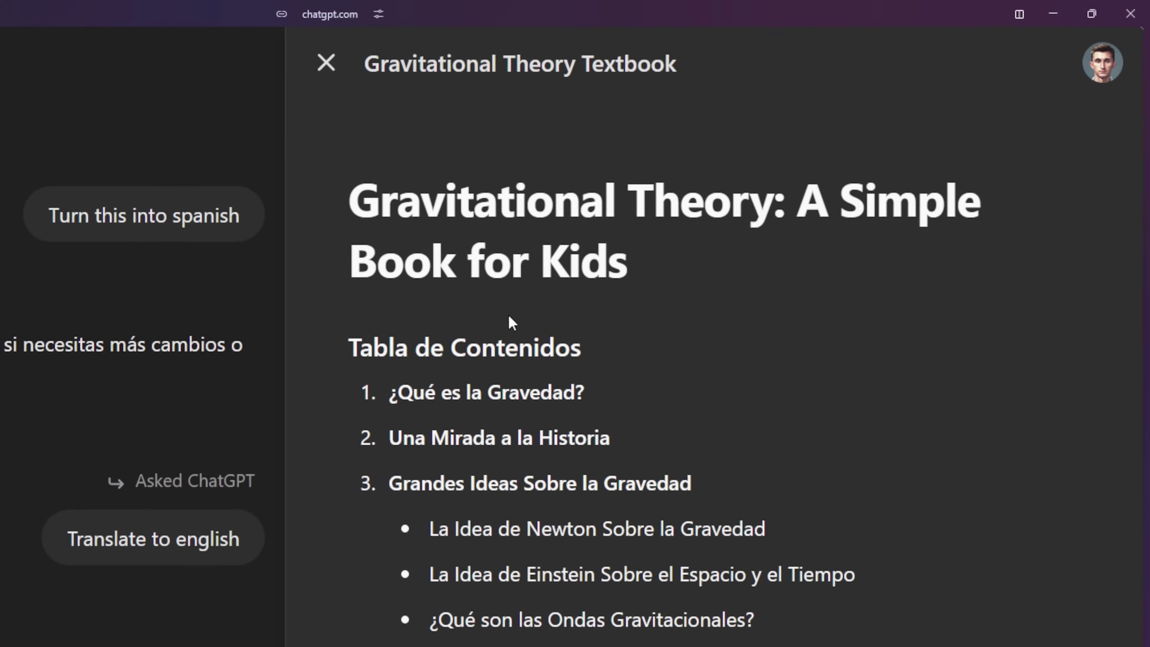
Select the Spanish table of contents text for translation back to English.
{"action": "left_click_drag", "start_coordinate": [306, 220], "coordinate": [750, 232]}
{"action": "left_click", "coordinate": [814, 254]}
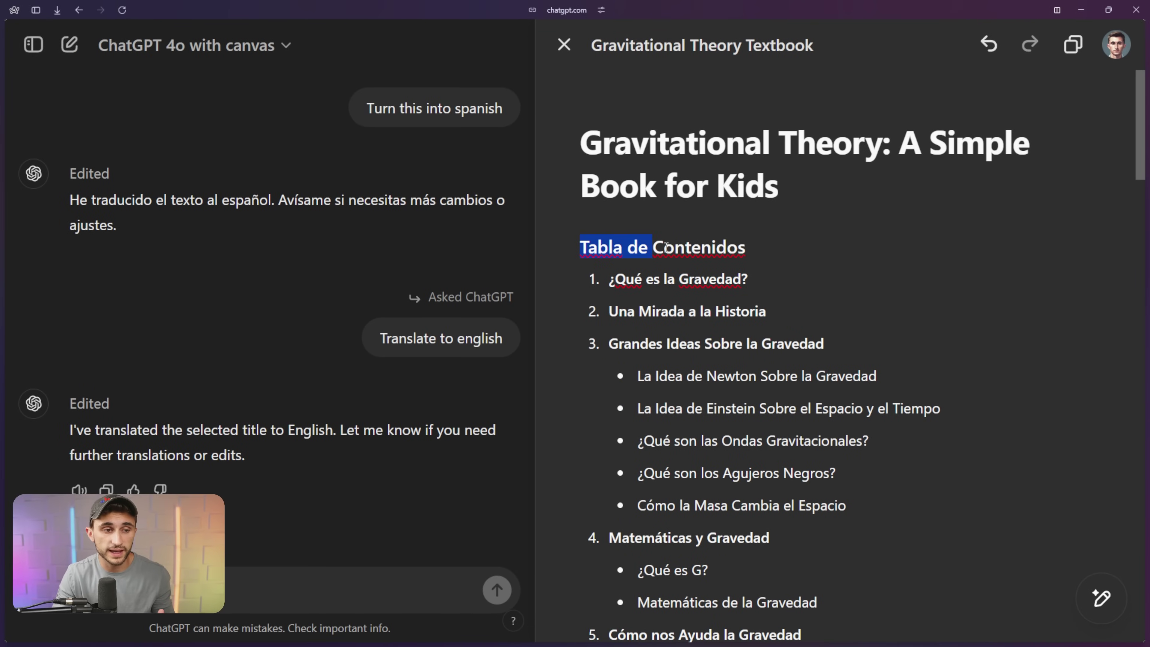
{"action": "left_click_drag", "start_coordinate": [667, 248], "coordinate": [802, 354]}
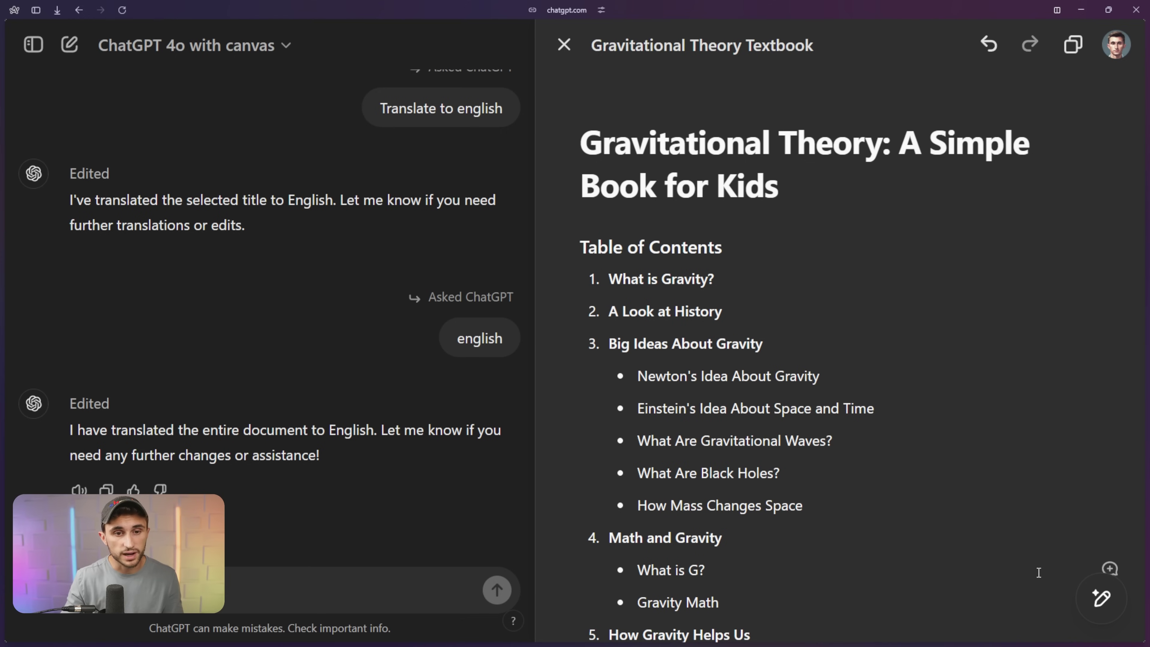
Add emojis throughout the textbook, then select the chat request to tone them down.
{"action": "mouse_move", "coordinate": [1090, 598]}
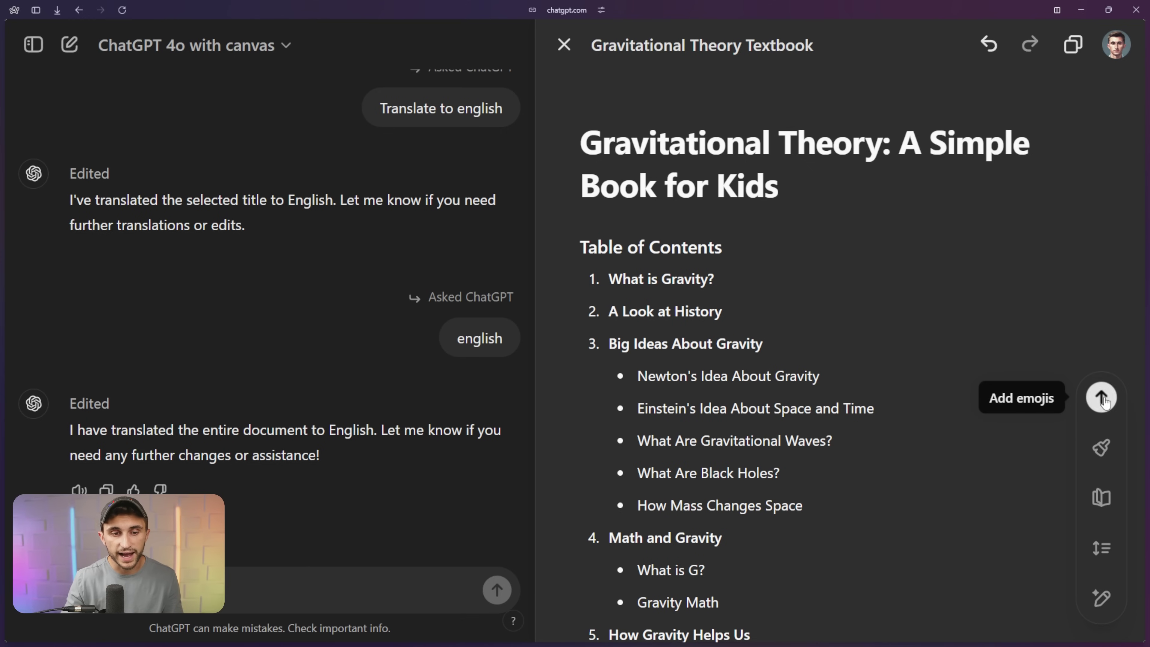
{"action": "left_click", "coordinate": [1101, 397]}
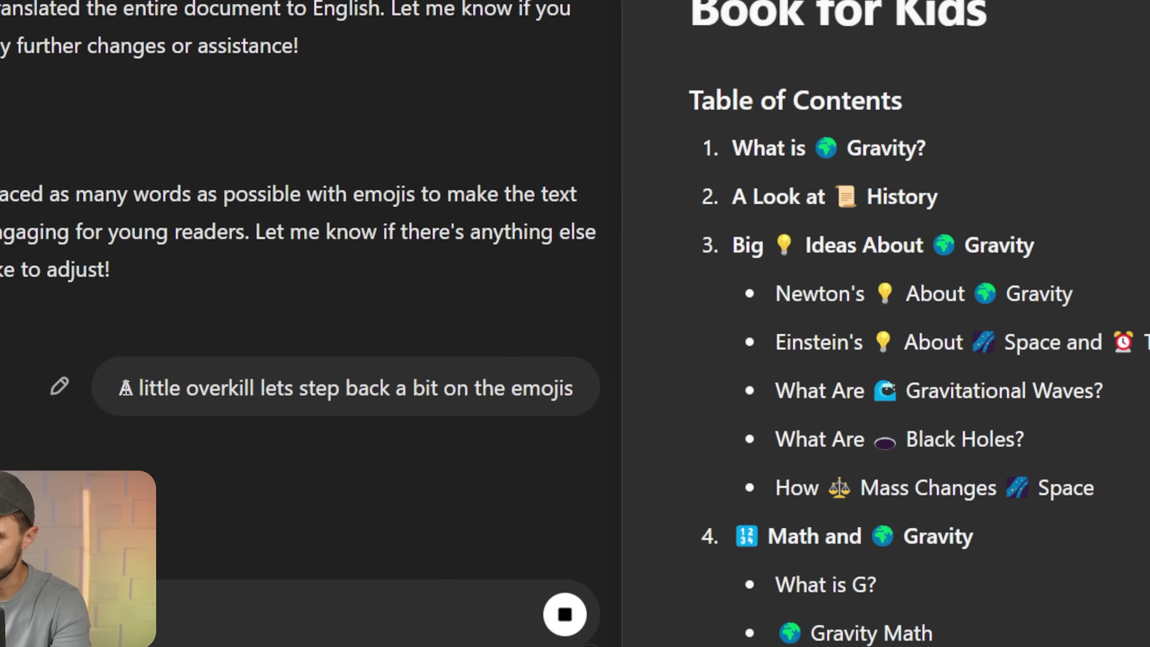
{"action": "left_click_drag", "start_coordinate": [125, 388], "coordinate": [477, 388]}
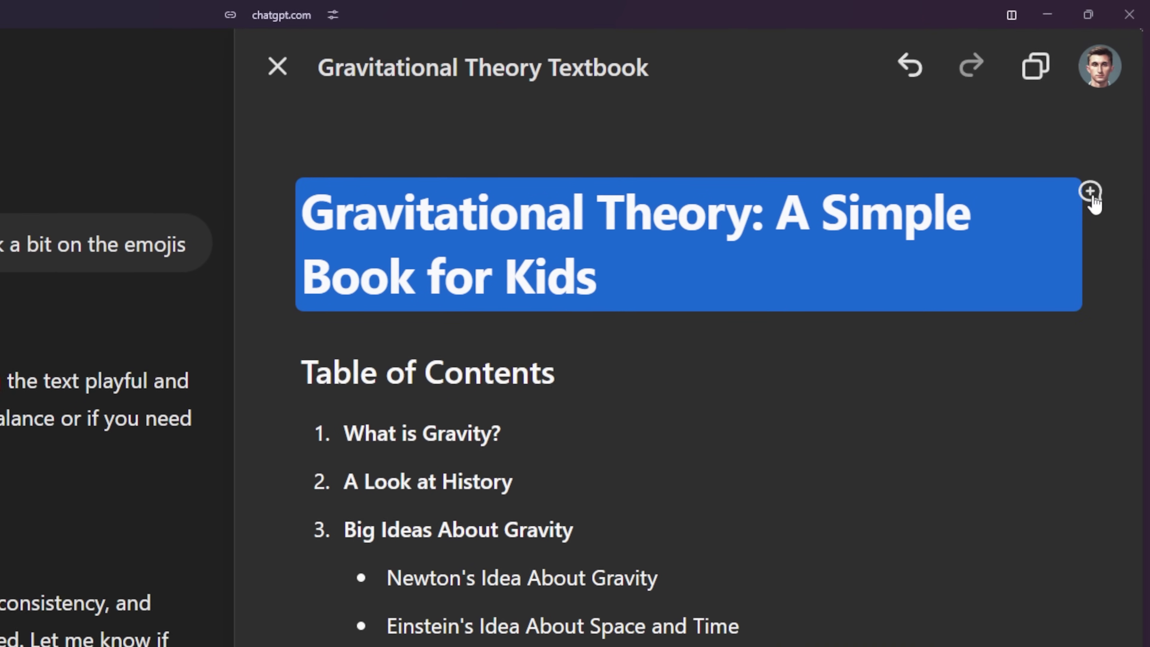
Ask ChatGPT 'What does this mean?' about the canvas title and review the explanation.
{"action": "left_click", "coordinate": [1091, 194]}
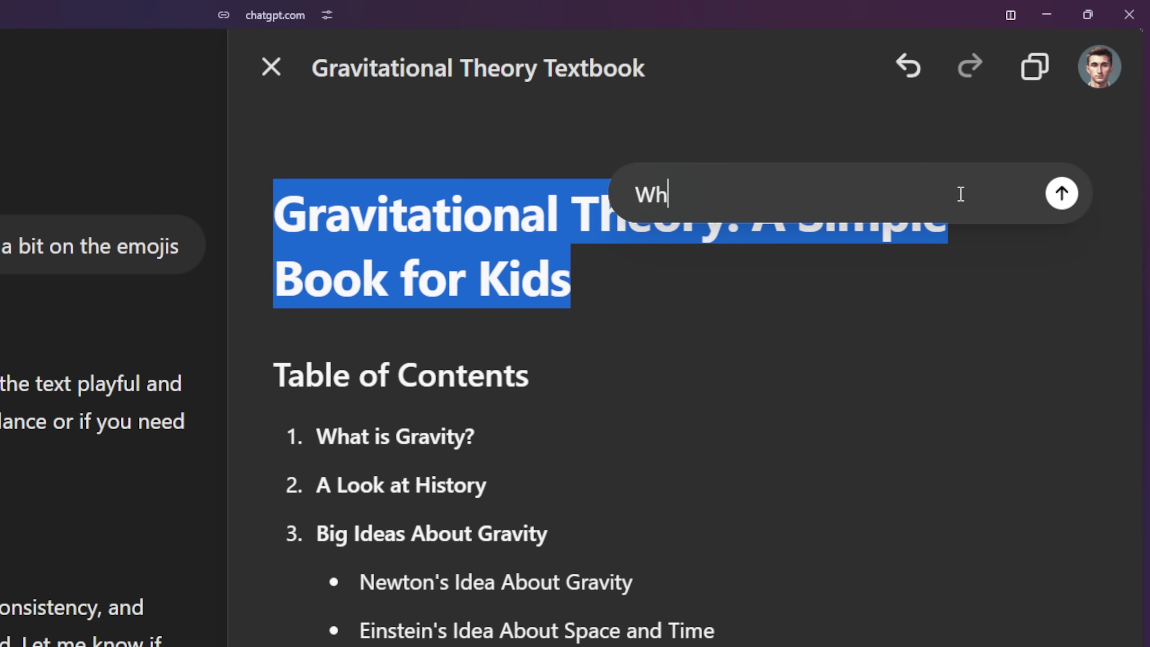
{"action": "type", "text": "n?"}
{"action": "key", "text": "Return"}
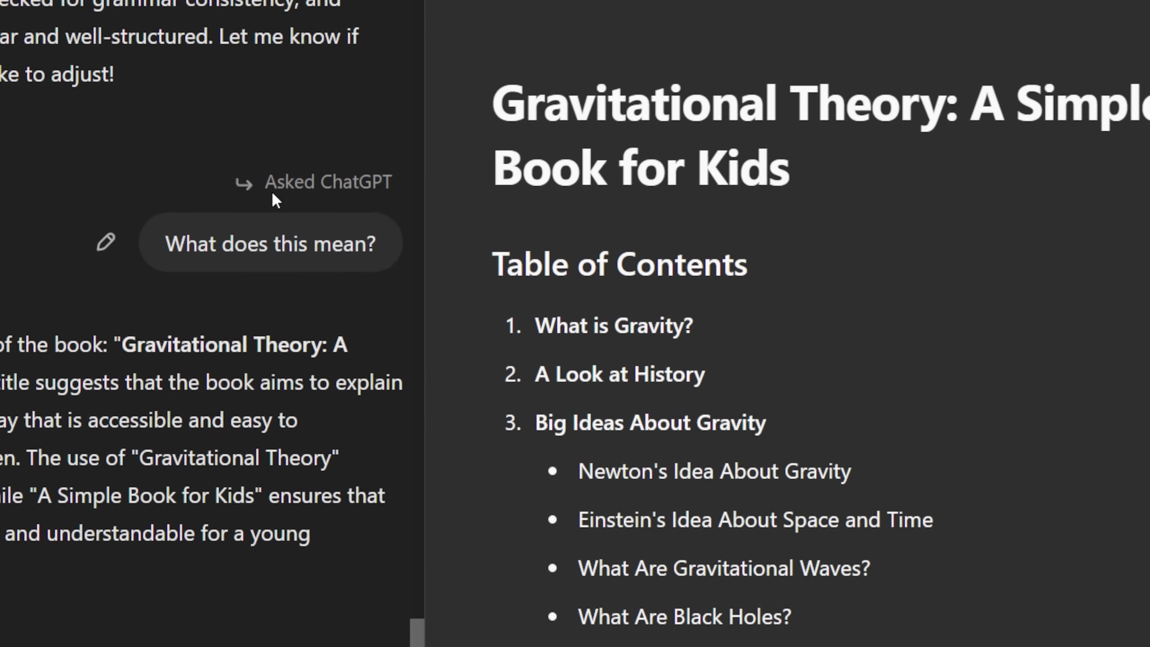
{"action": "left_click_drag", "start_coordinate": [39, 287], "coordinate": [182, 282]}
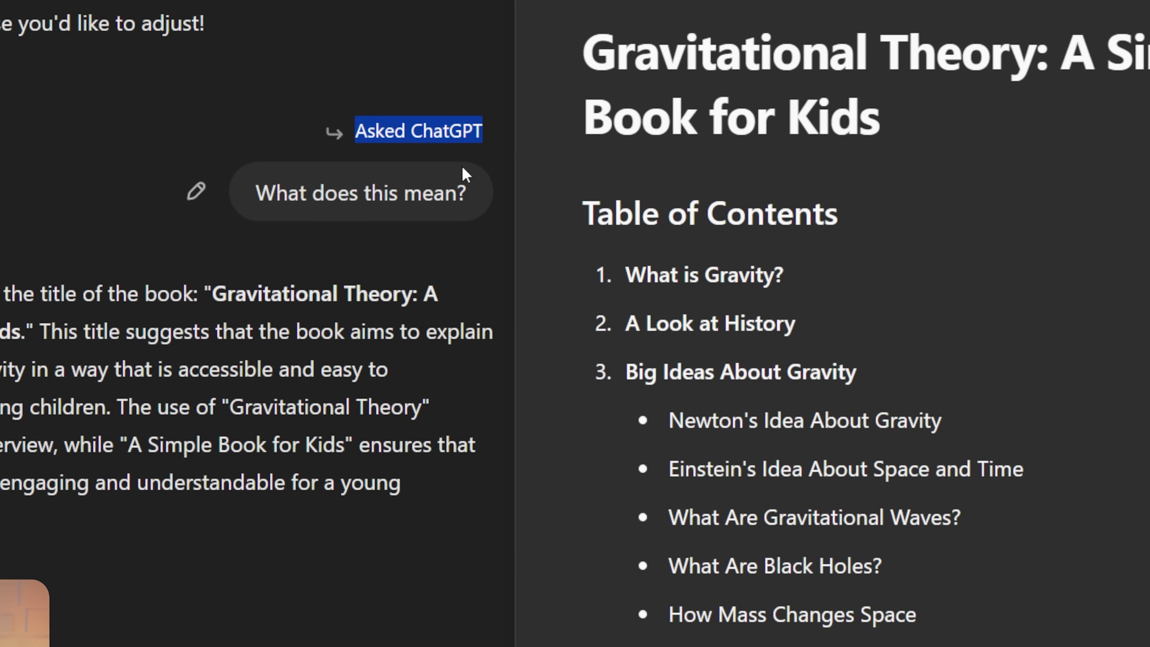
{"action": "left_click_drag", "start_coordinate": [470, 188], "coordinate": [309, 186]}
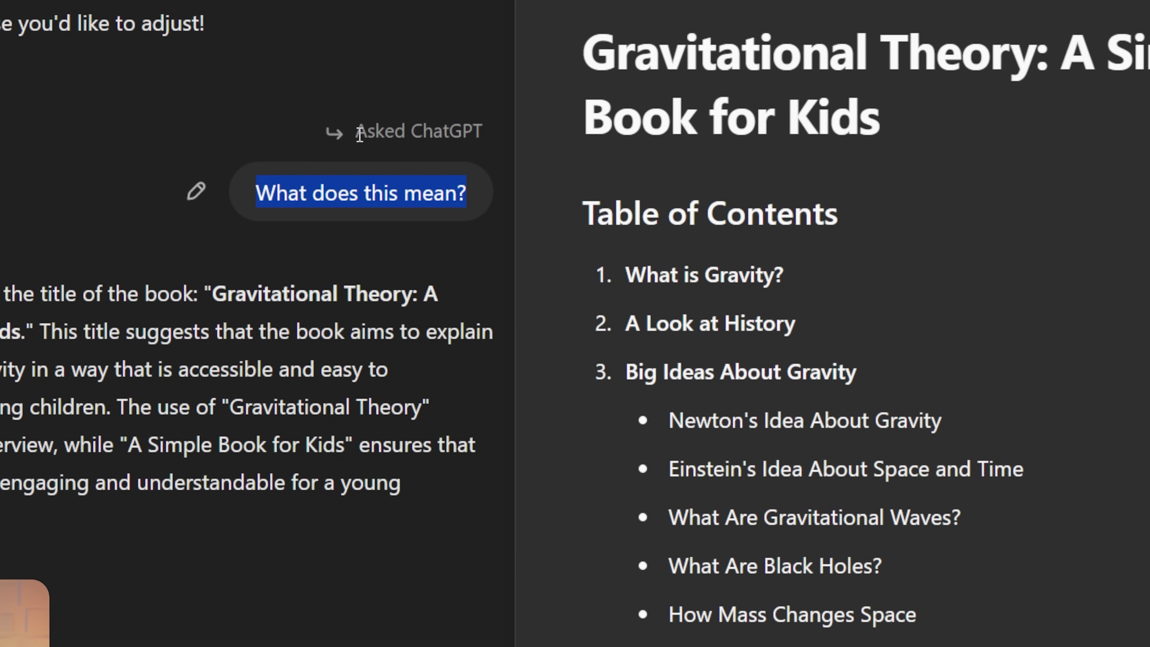
Have ChatGPT edit the title to be more engaging, then review the rewritten title and reply.
{"action": "triple_click", "coordinate": [620, 149]}
{"action": "left_click", "coordinate": [1109, 128]}
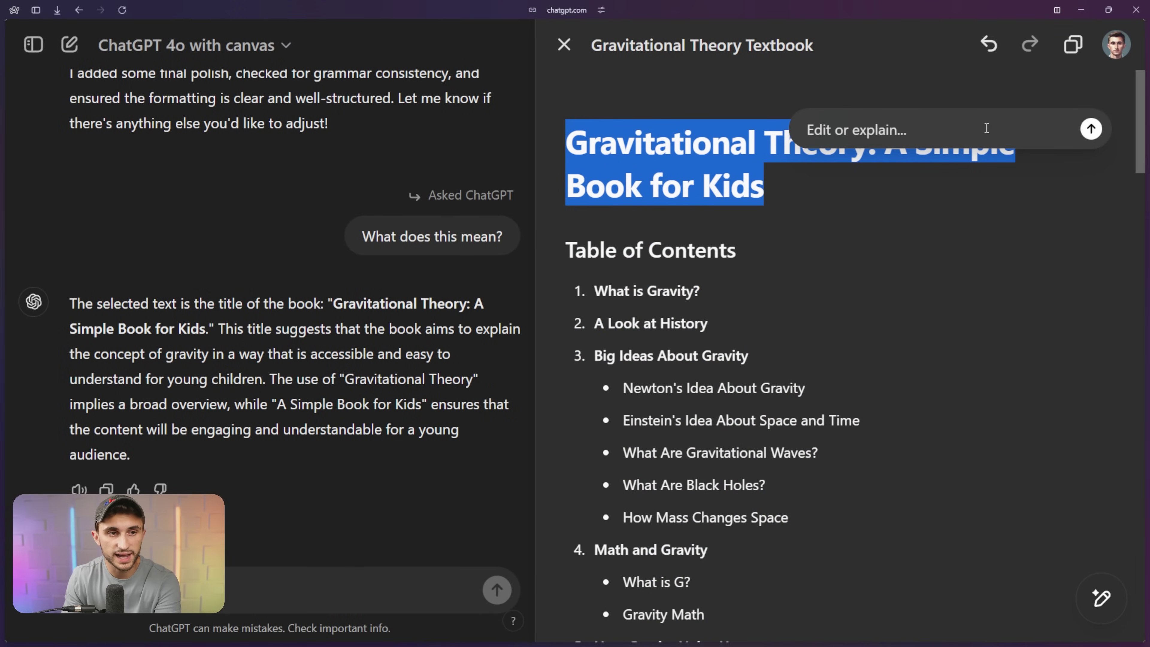
{"action": "type", "text": "Edit"}
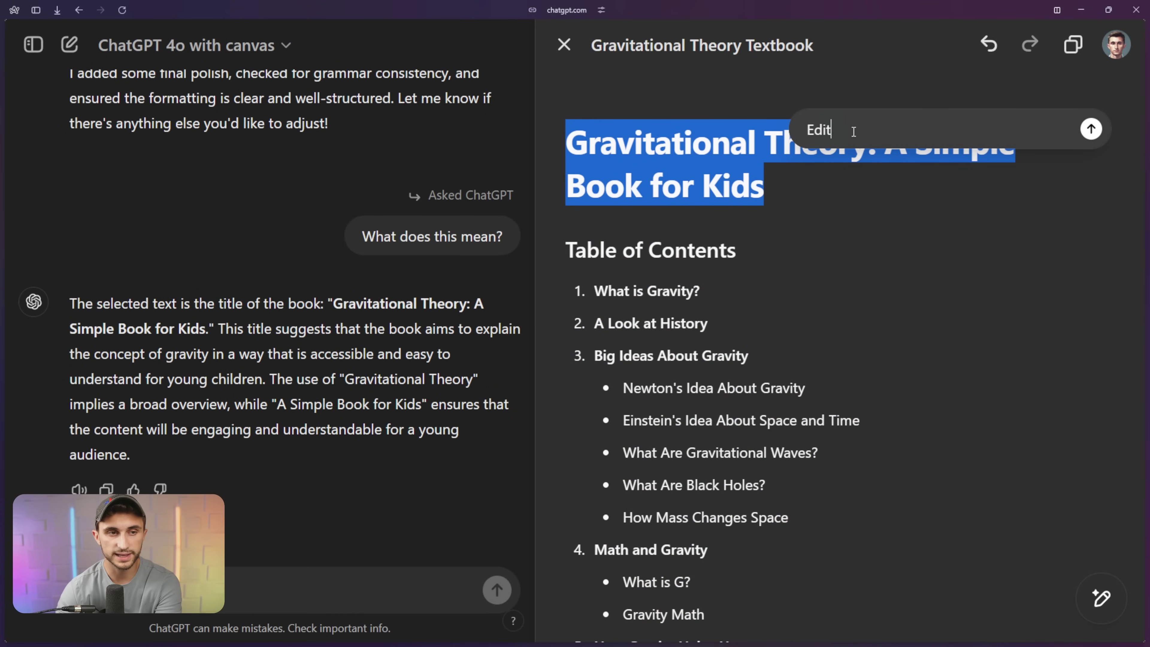
{"action": "type", "text": " this to make it more engaging"}
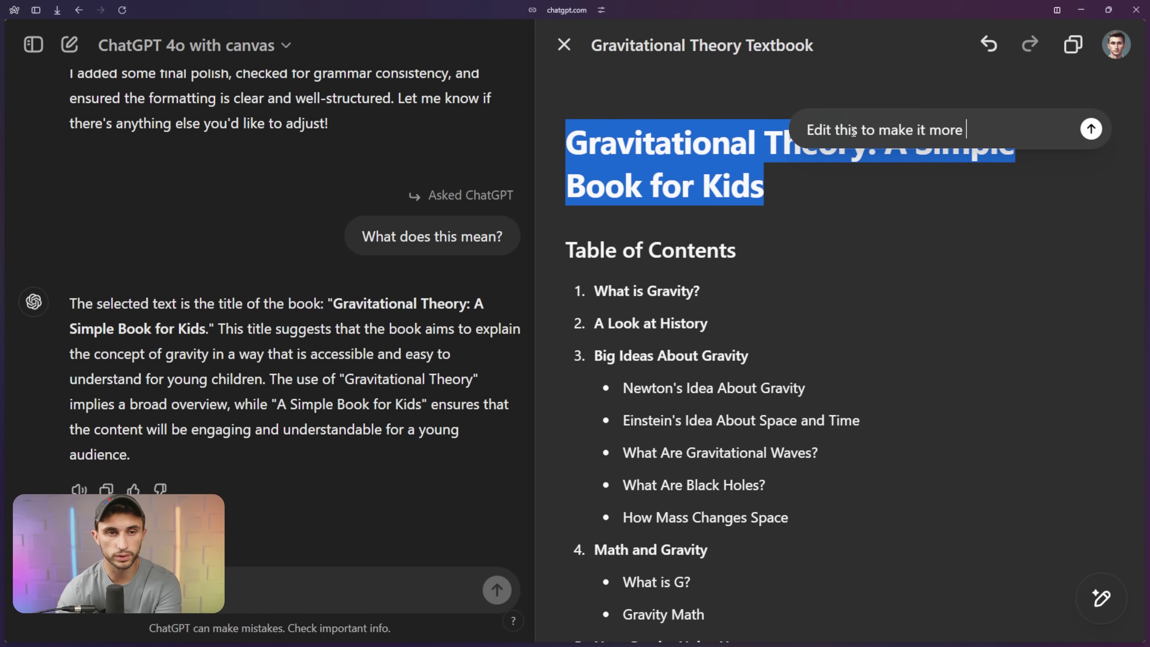
{"action": "key", "text": "Return"}
{"action": "left_click_drag", "start_coordinate": [586, 144], "coordinate": [719, 187]}
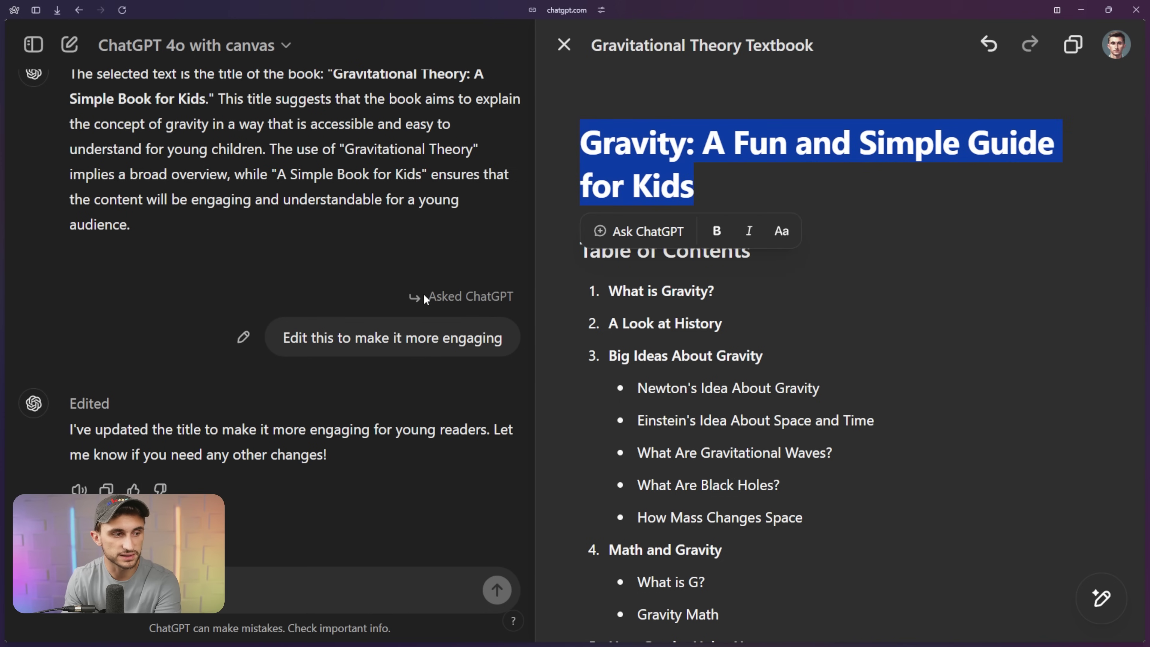
{"action": "left_click_drag", "start_coordinate": [427, 297], "coordinate": [518, 299]}
{"action": "left_click", "coordinate": [519, 305]}
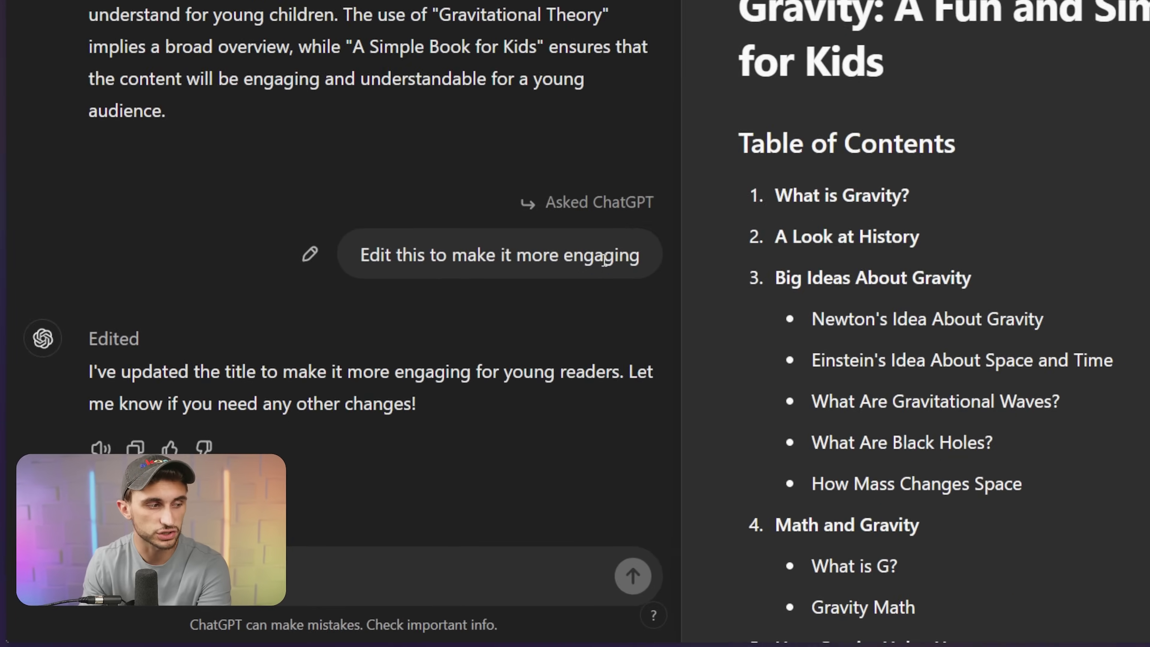
{"action": "left_click_drag", "start_coordinate": [69, 429], "coordinate": [130, 408]}
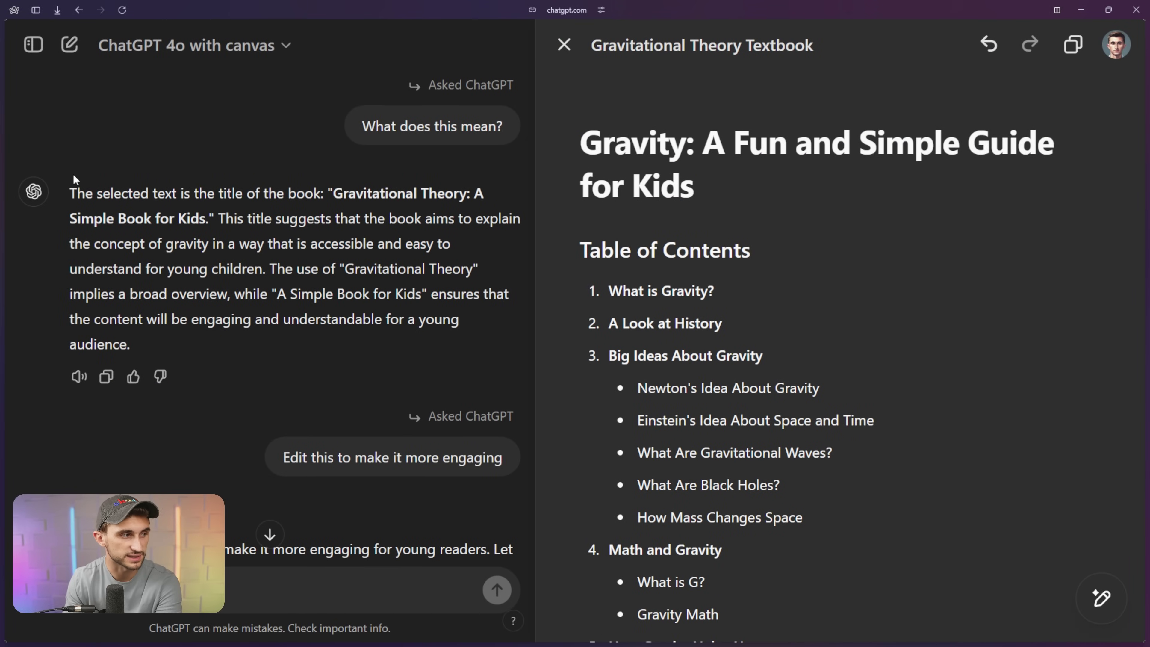
{"action": "left_click_drag", "start_coordinate": [72, 193], "coordinate": [191, 332]}
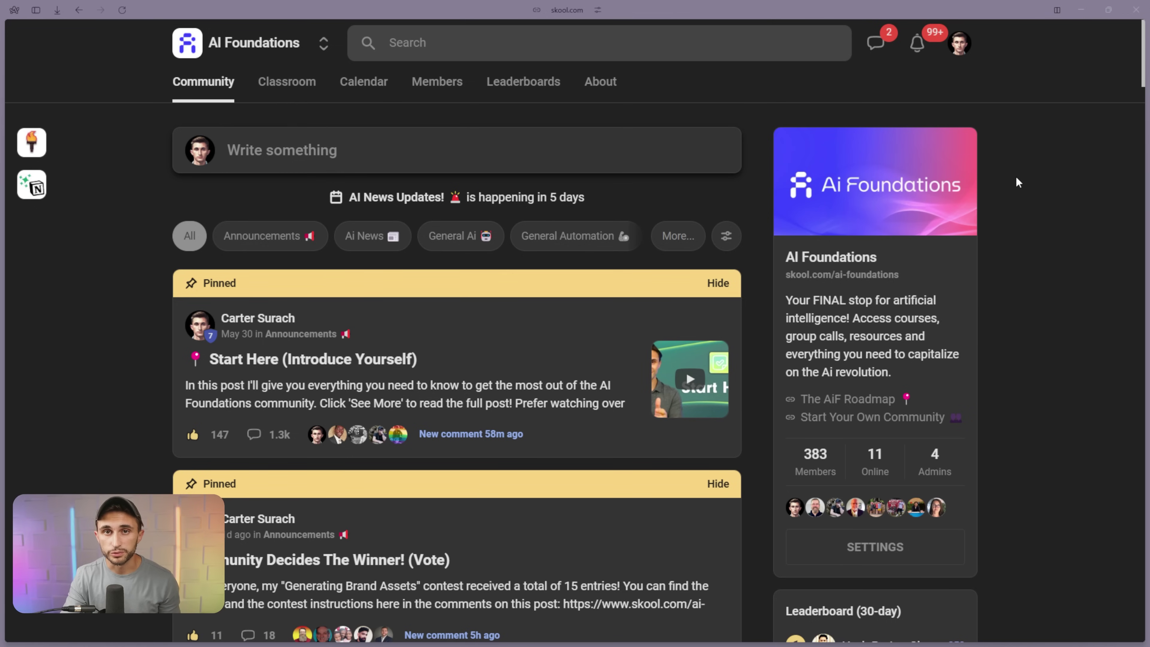
{"action": "scroll", "coordinate": [998, 205], "scroll_direction": "down", "scroll_amount": 6}
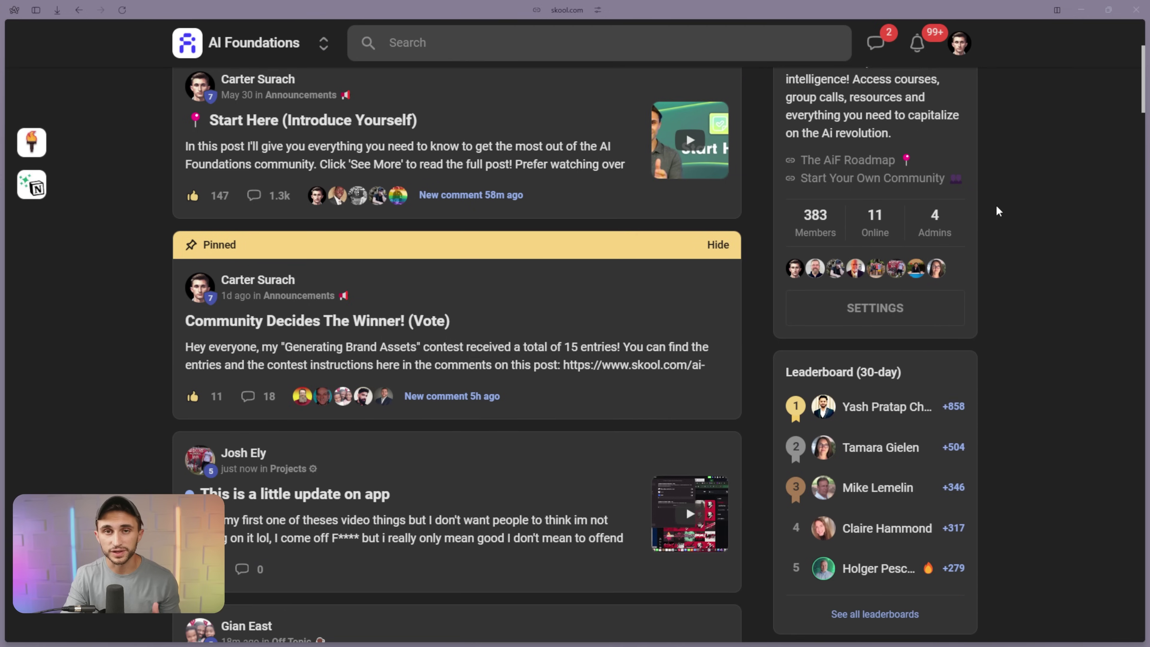
{"action": "scroll", "coordinate": [993, 207], "scroll_direction": "down", "scroll_amount": 4}
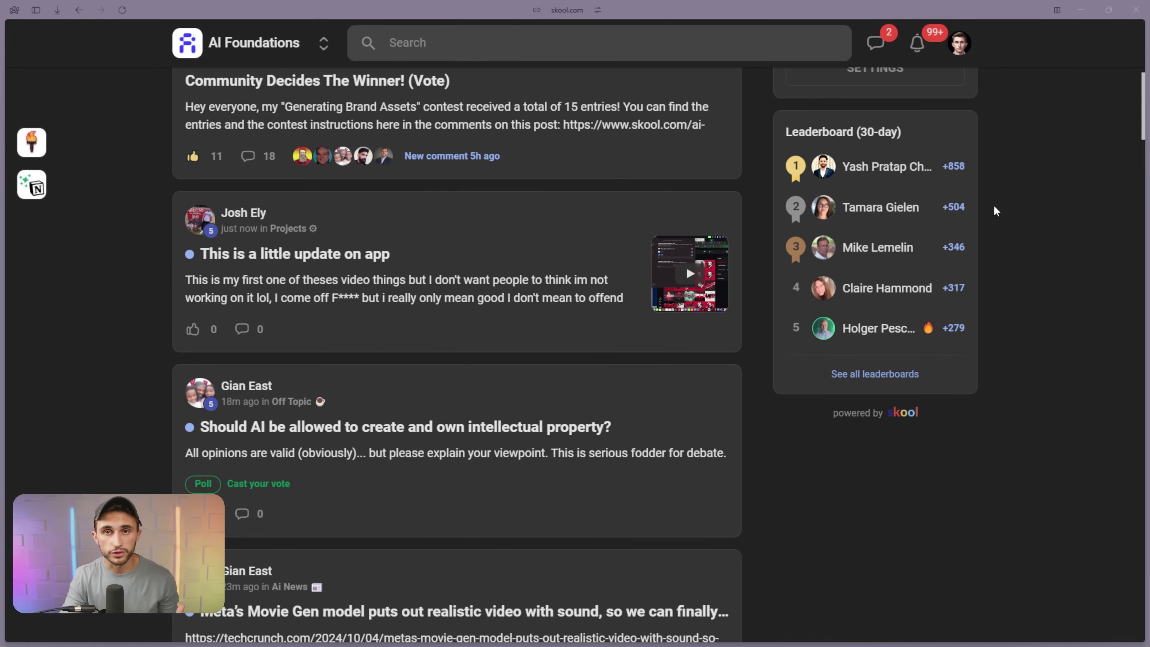
{"action": "scroll", "coordinate": [994, 211], "scroll_direction": "down", "scroll_amount": 1}
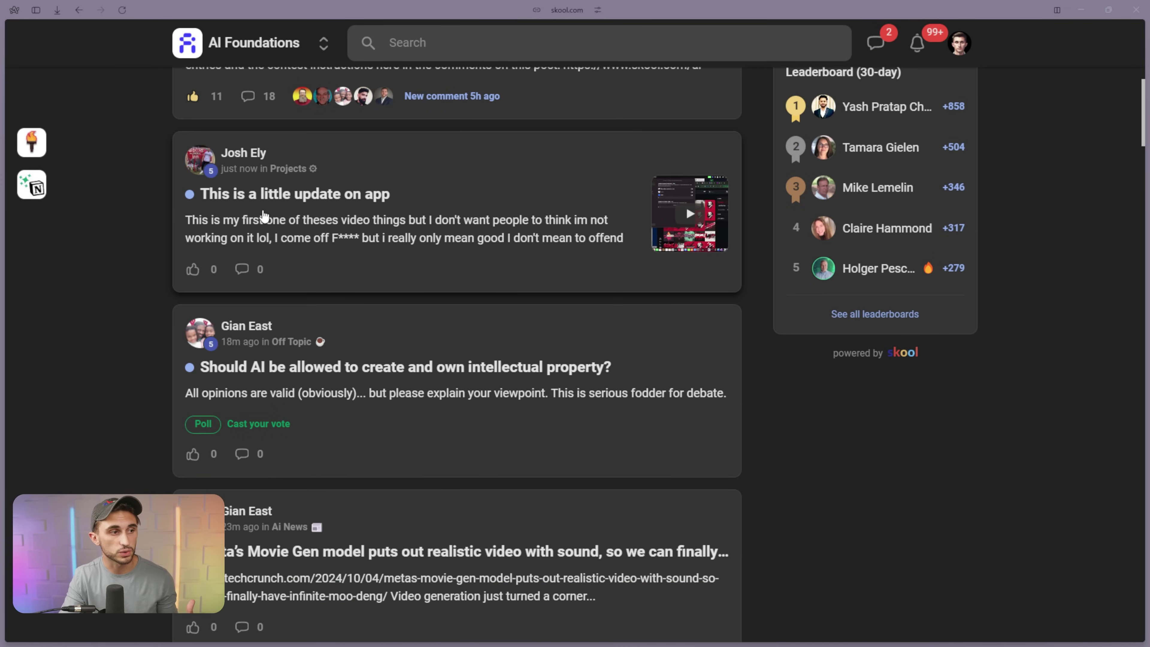
{"action": "scroll", "coordinate": [297, 151], "scroll_direction": "down", "scroll_amount": 4}
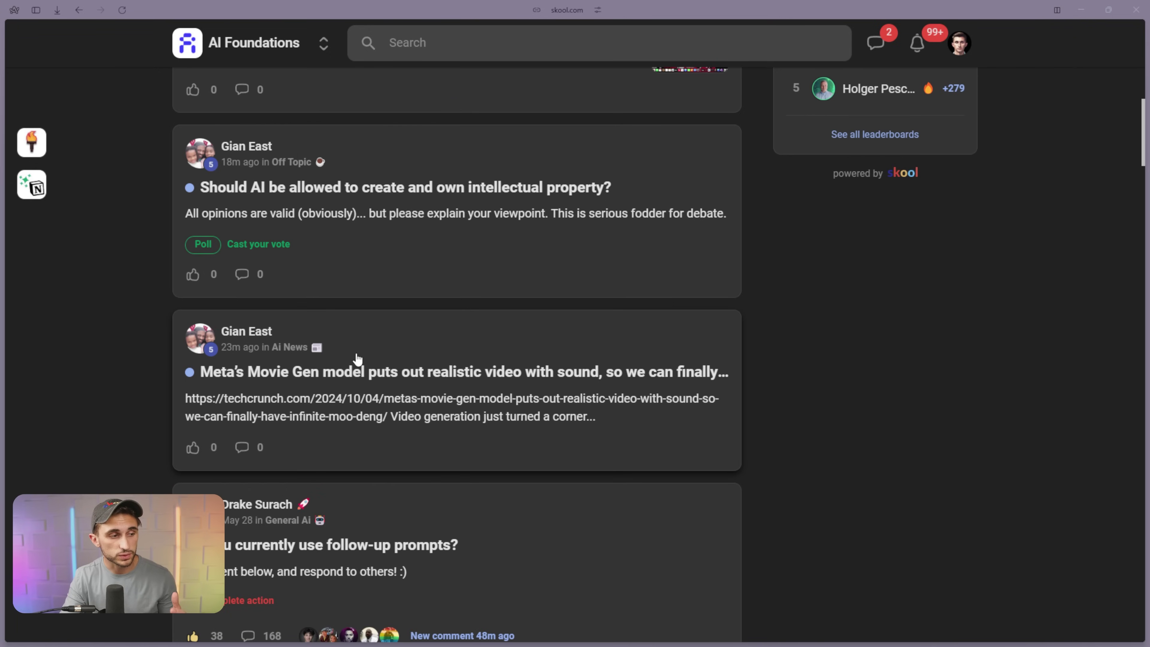
{"action": "scroll", "coordinate": [462, 352], "scroll_direction": "down", "scroll_amount": 5}
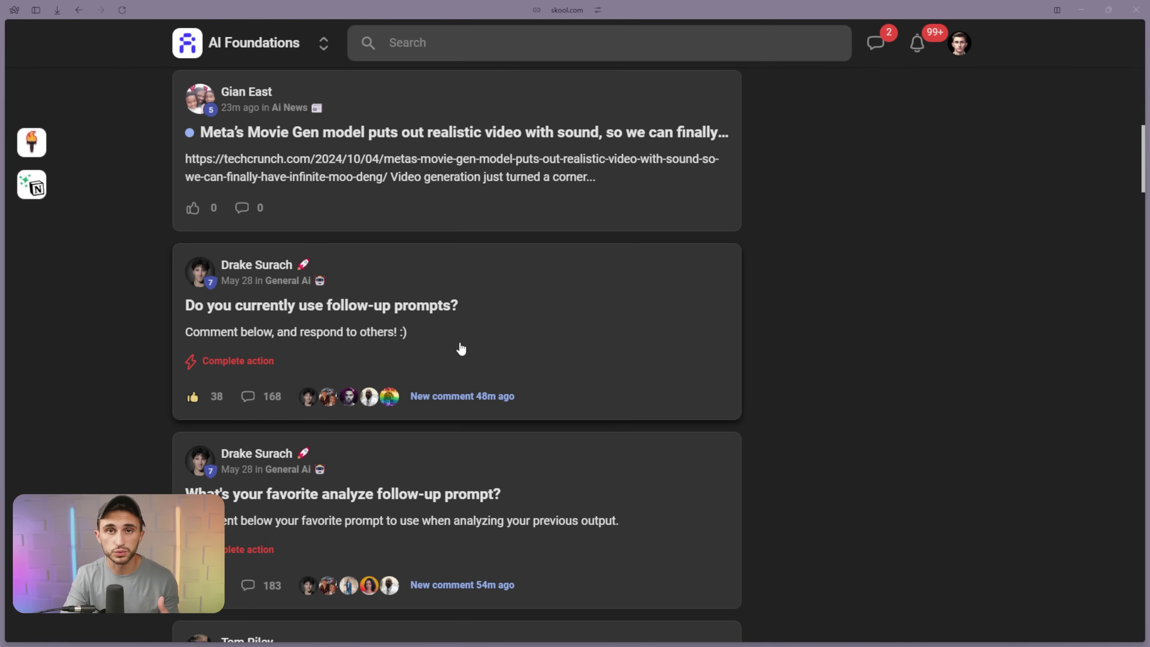
{"action": "scroll", "coordinate": [461, 349], "scroll_direction": "up", "scroll_amount": 5}
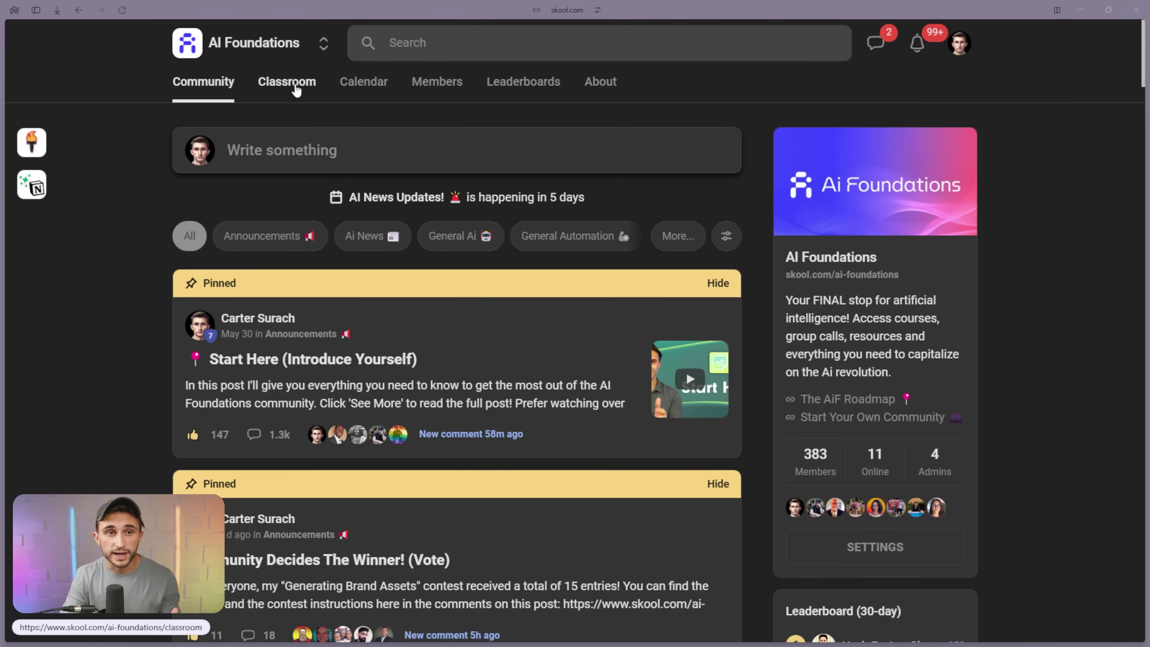
Open the Live Call Replays course from the community's Classroom.
{"action": "left_click", "coordinate": [295, 84]}
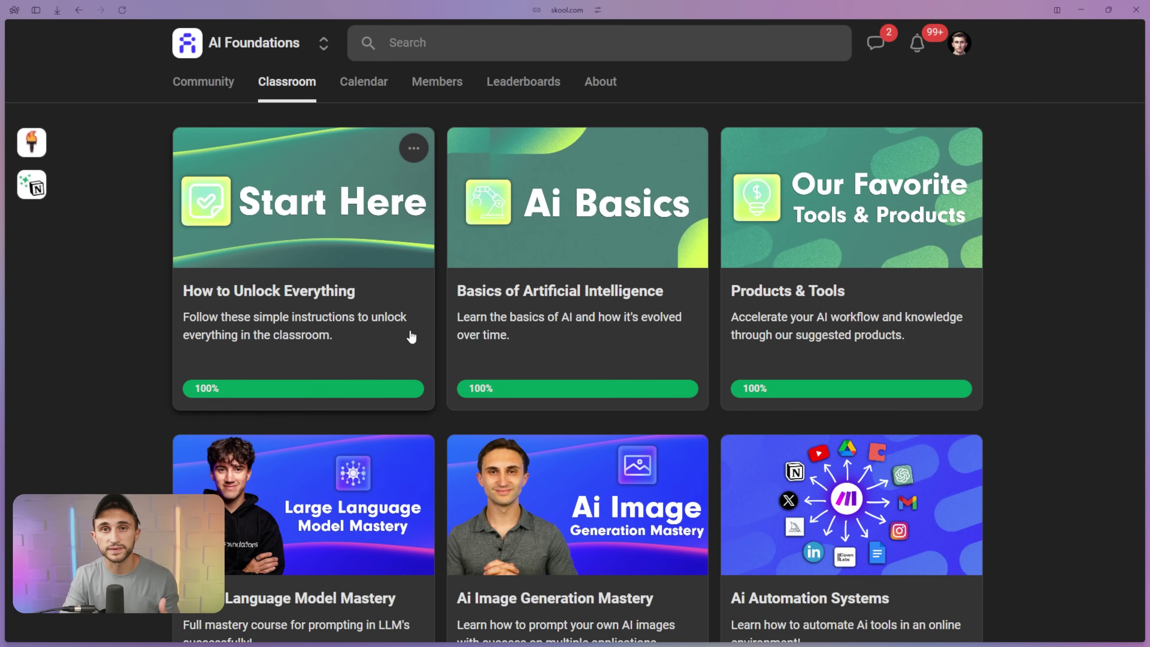
{"action": "scroll", "coordinate": [80, 401], "scroll_direction": "down", "scroll_amount": 15}
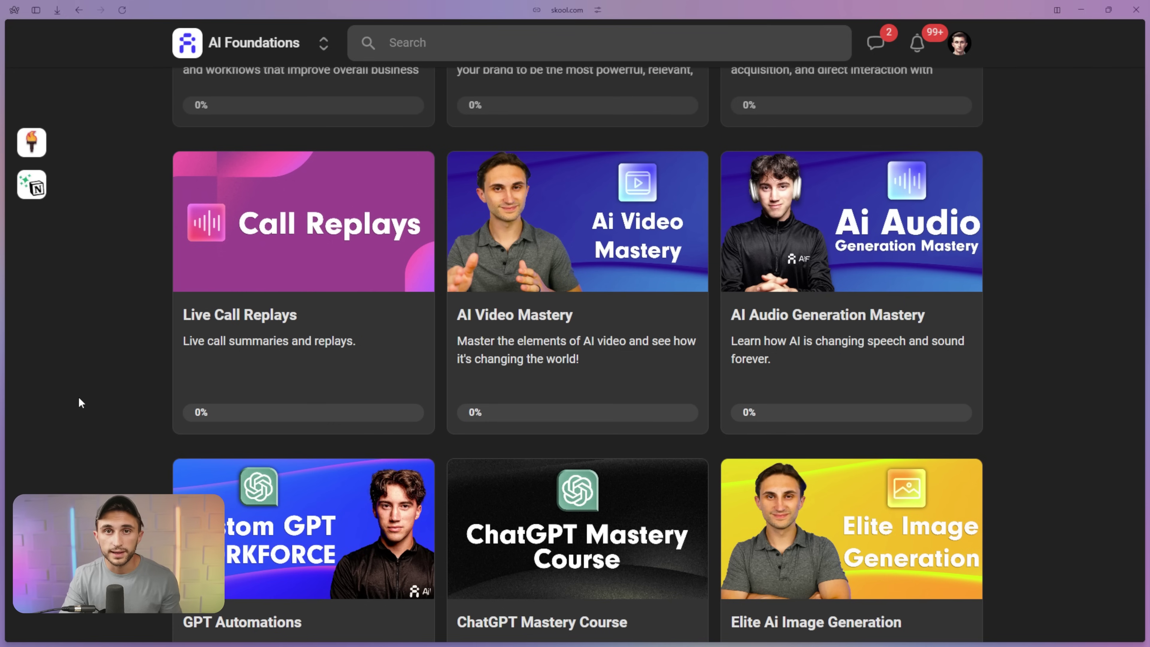
{"action": "left_click", "coordinate": [281, 272]}
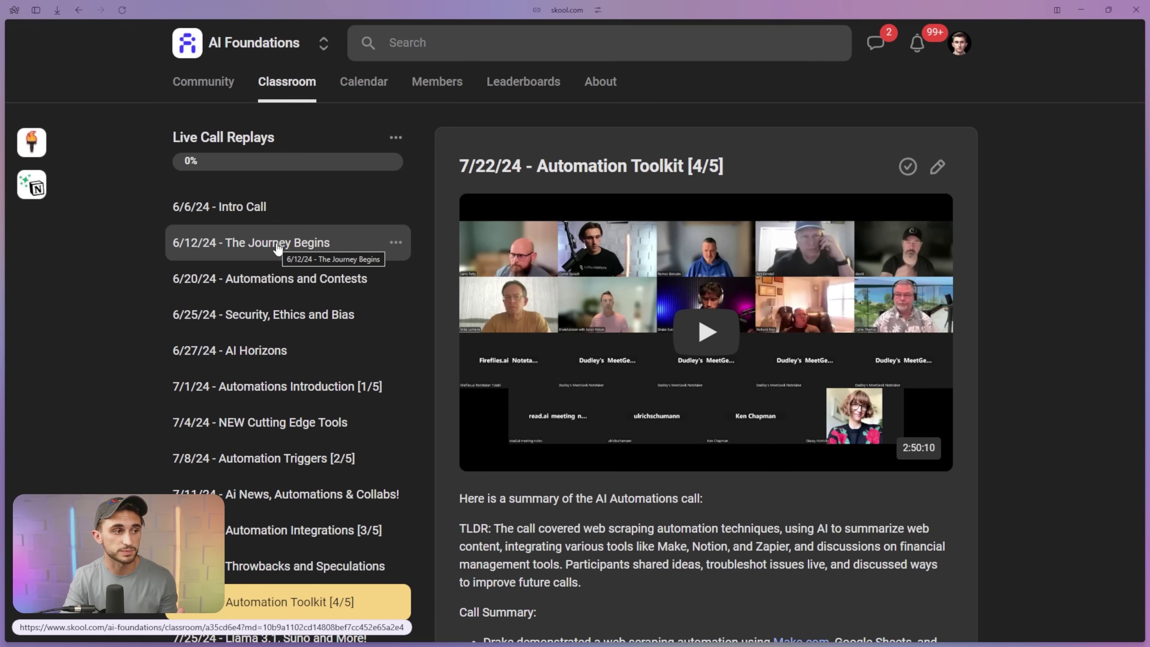
Browse the 6/12, 6/27, 7/1 and 7/18 replays, ending on the 8/1/24 call replay.
{"action": "left_click", "coordinate": [276, 244]}
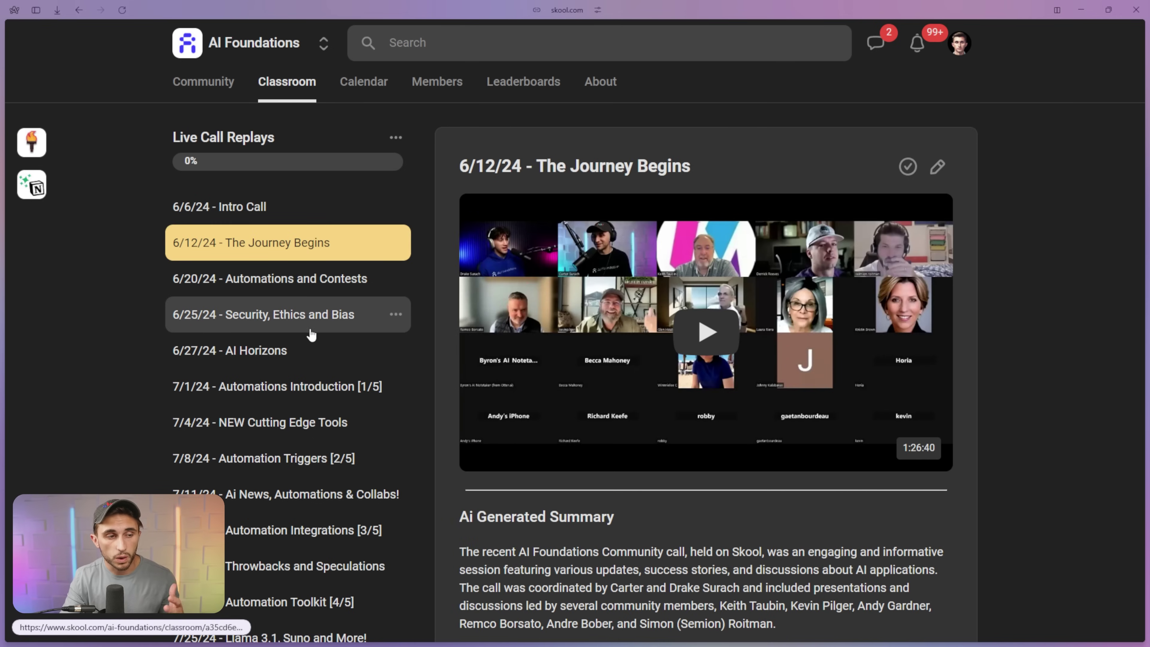
{"action": "scroll", "coordinate": [312, 340], "scroll_direction": "down", "scroll_amount": 1}
{"action": "left_click", "coordinate": [315, 309]}
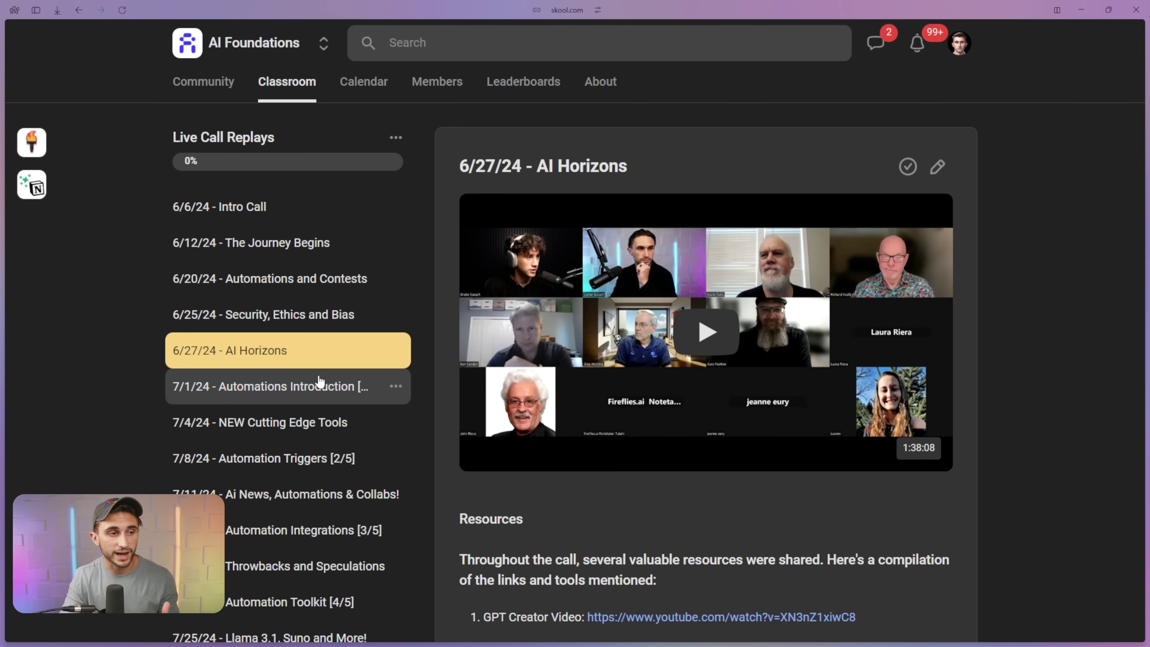
{"action": "left_click", "coordinate": [321, 398]}
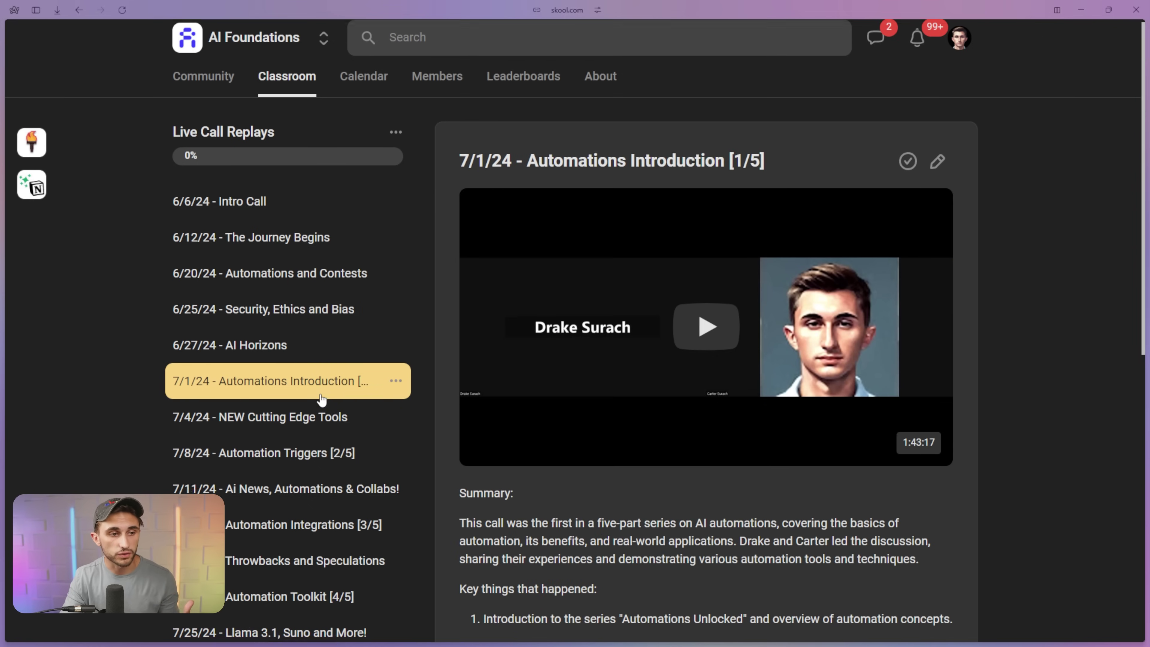
{"action": "scroll", "coordinate": [321, 398], "scroll_direction": "down", "scroll_amount": 3}
{"action": "left_click", "coordinate": [321, 399]}
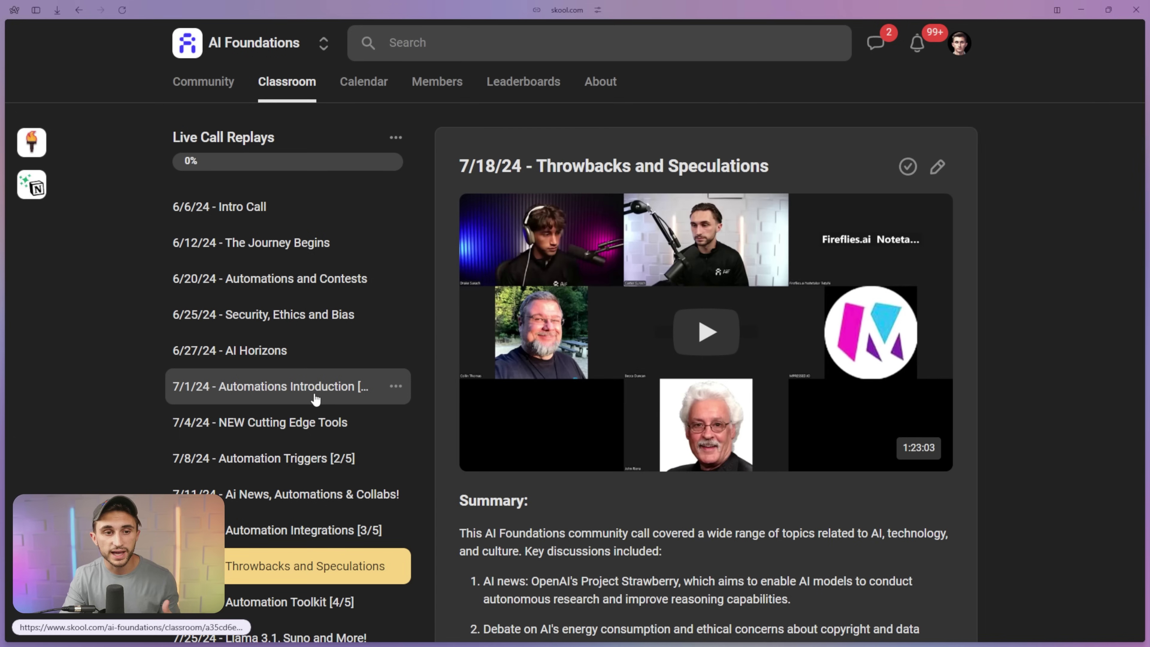
{"action": "left_click", "coordinate": [325, 361]}
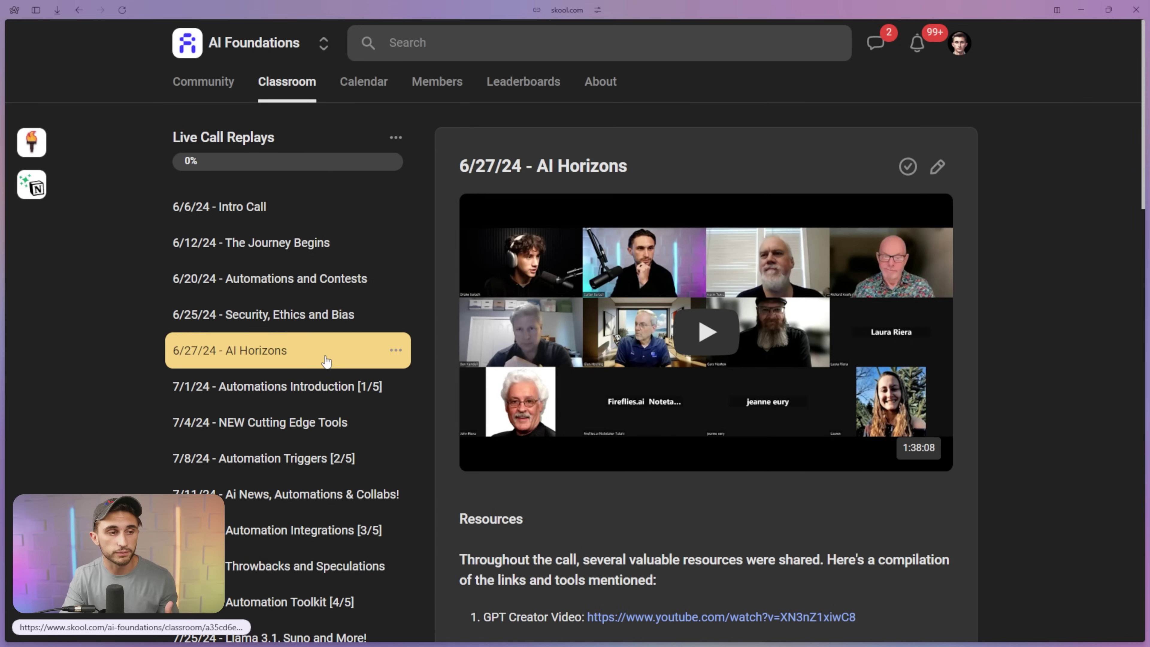
{"action": "scroll", "coordinate": [335, 427], "scroll_direction": "down", "scroll_amount": 5}
{"action": "left_click", "coordinate": [333, 430]}
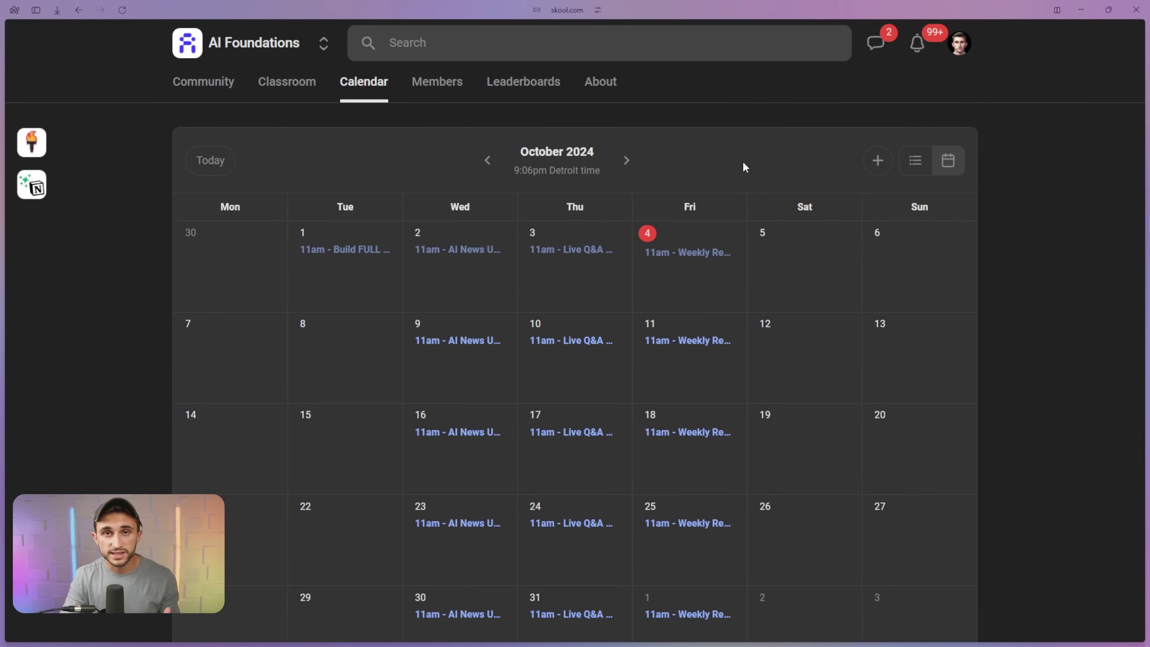
Preview the October 9 AI News Updates and October 10 Live Q&A calendar events.
{"action": "scroll", "coordinate": [743, 165], "scroll_direction": "down", "scroll_amount": 1}
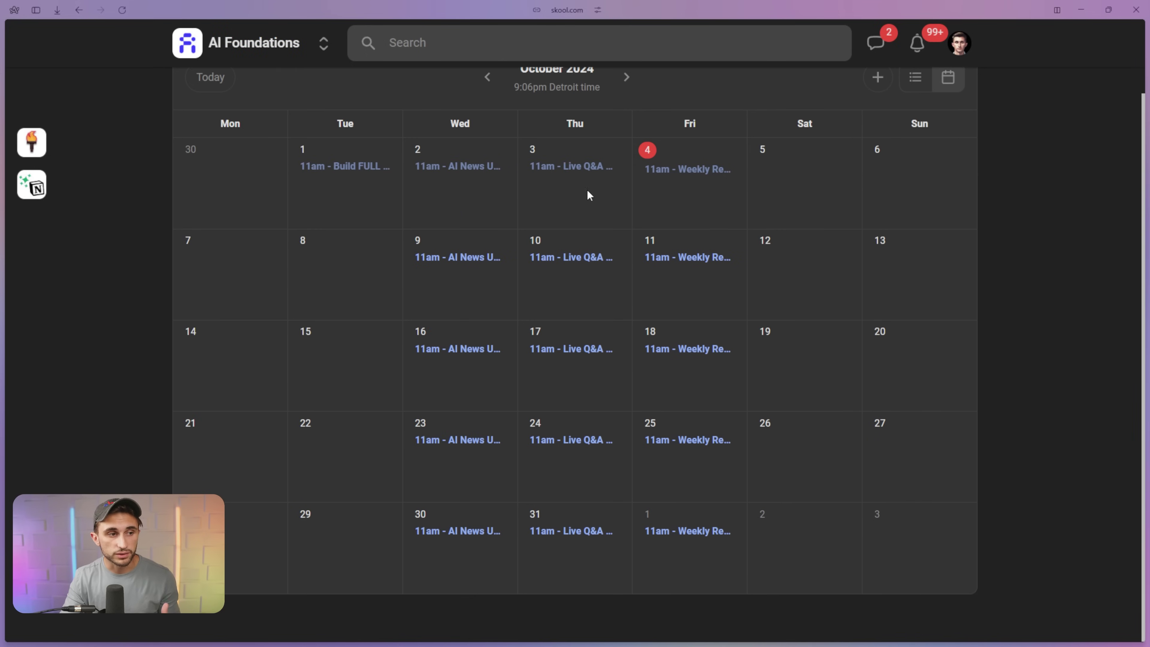
{"action": "left_click", "coordinate": [471, 261]}
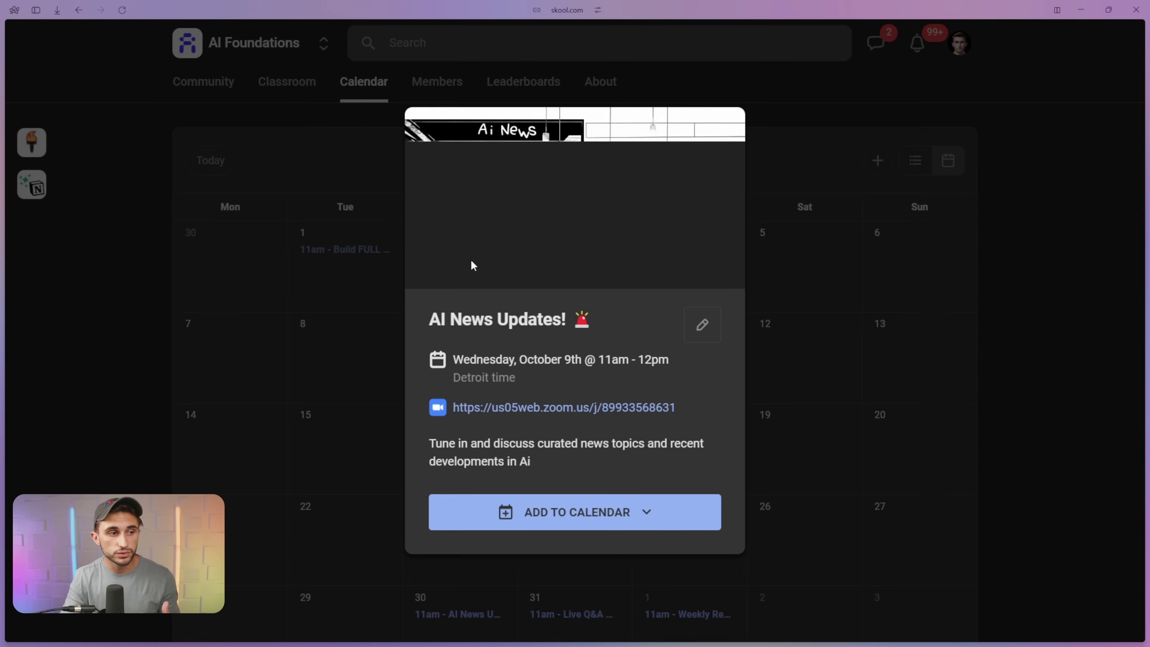
{"action": "left_click", "coordinate": [803, 293]}
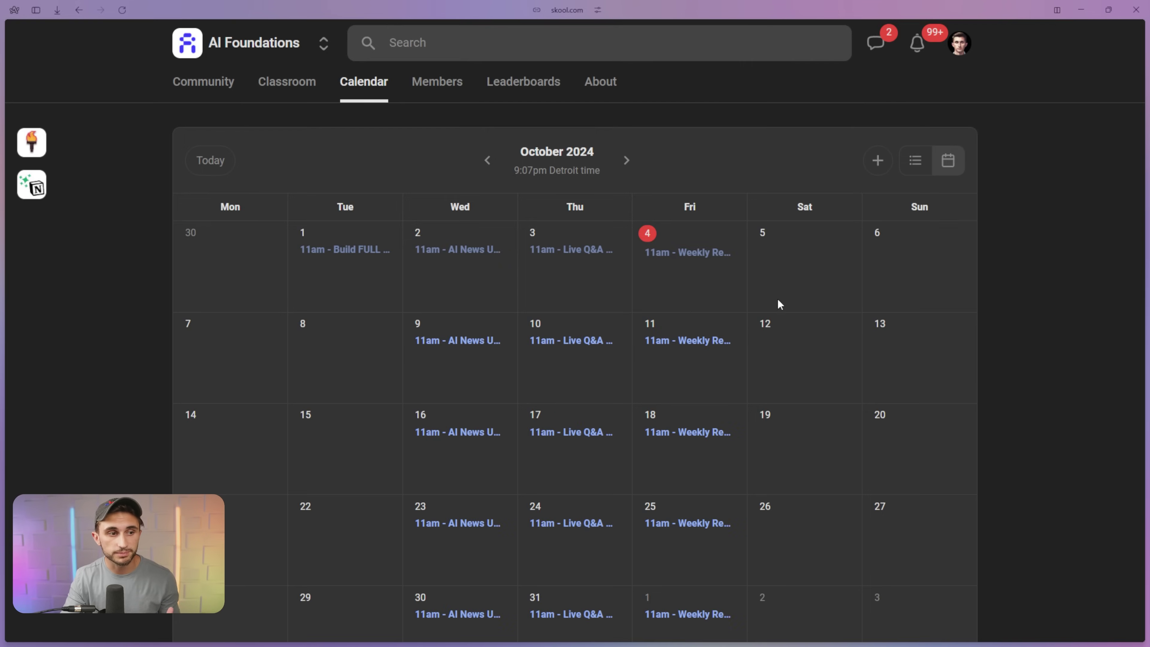
{"action": "left_click", "coordinate": [583, 340]}
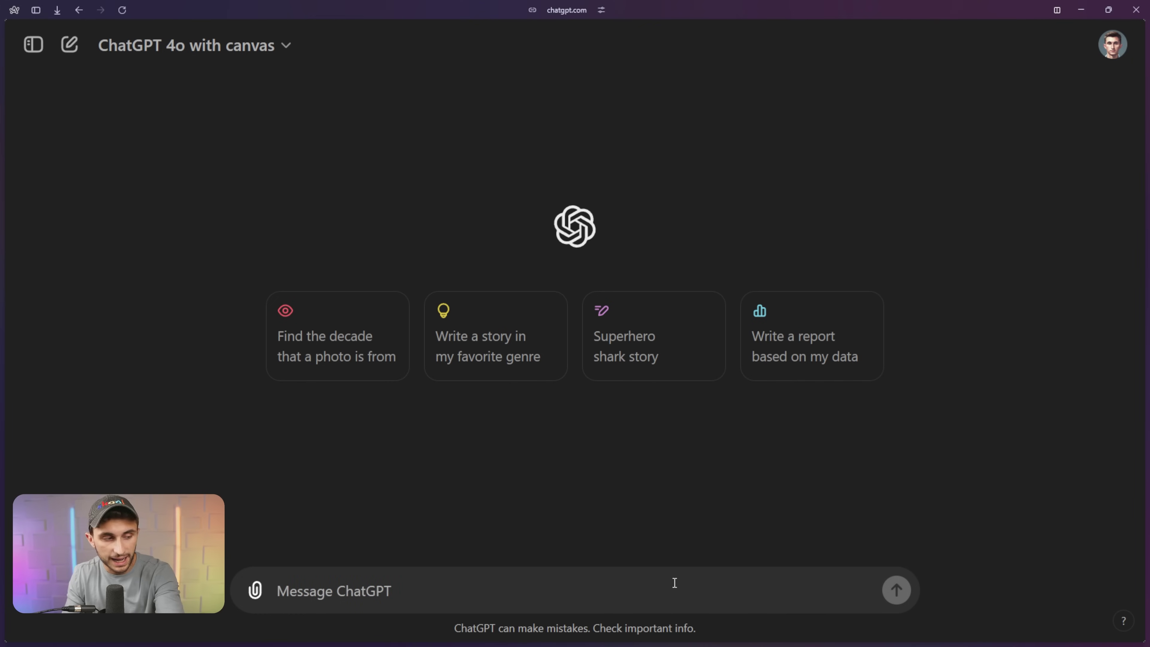
Paste the text_analyzer function request into the message box and review its input parameter.
{"action": "key", "text": "ctrl+v"}
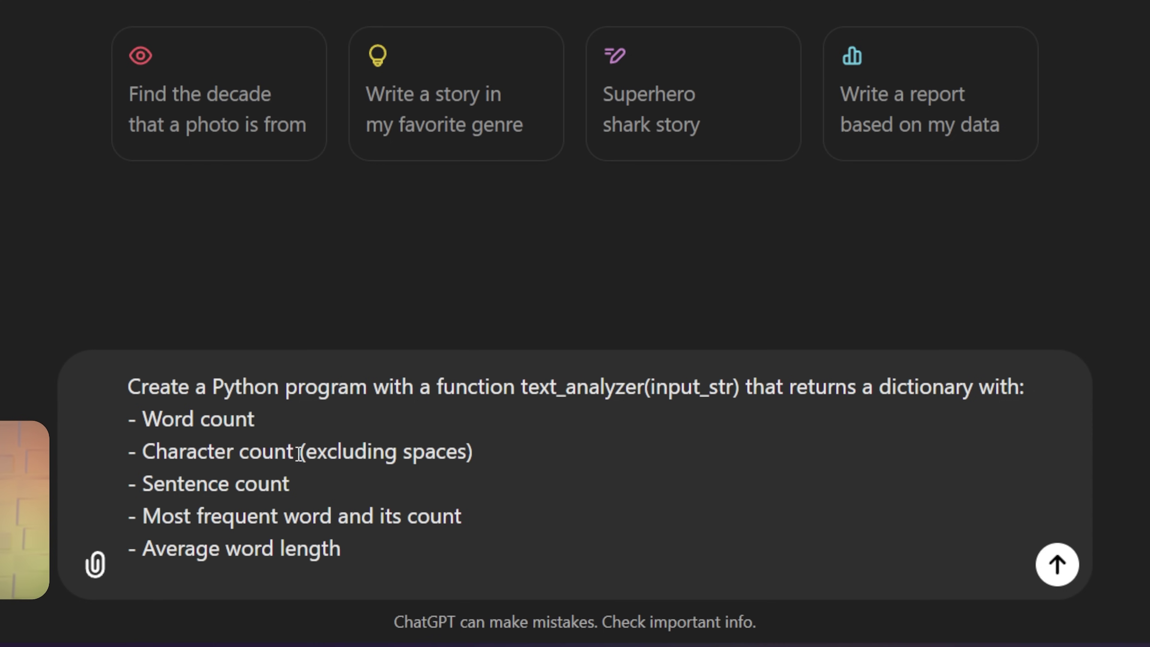
{"action": "left_click_drag", "start_coordinate": [134, 387], "coordinate": [543, 387]}
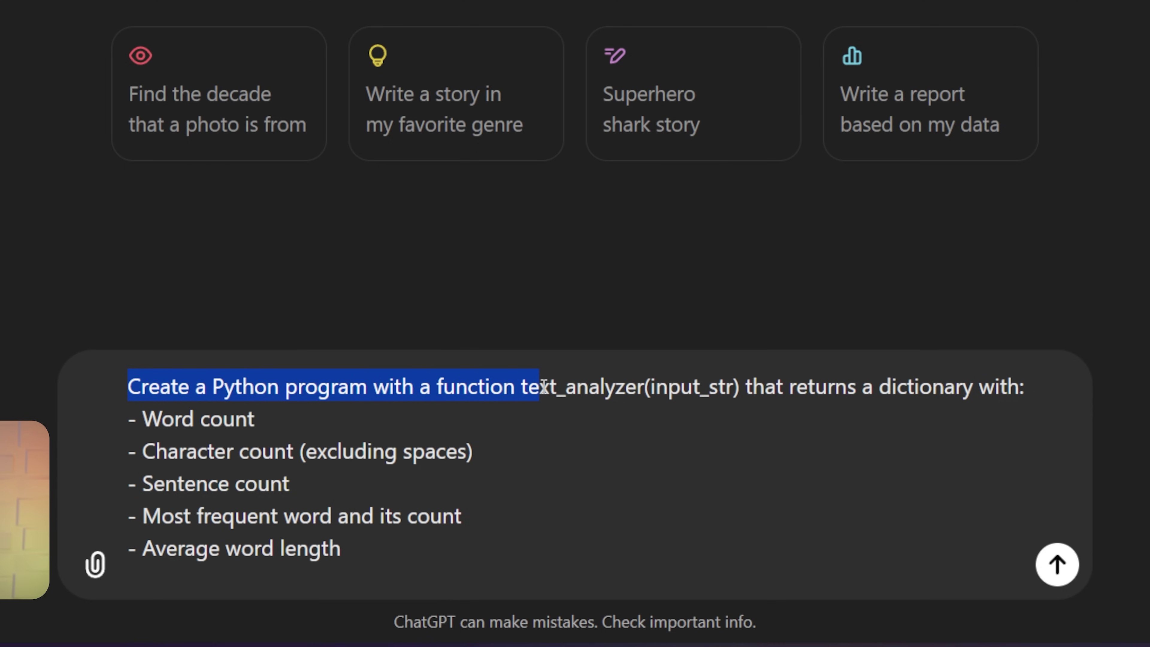
{"action": "left_click", "coordinate": [567, 387]}
{"action": "left_click_drag", "start_coordinate": [645, 387], "coordinate": [968, 401]}
{"action": "left_click", "coordinate": [480, 419]}
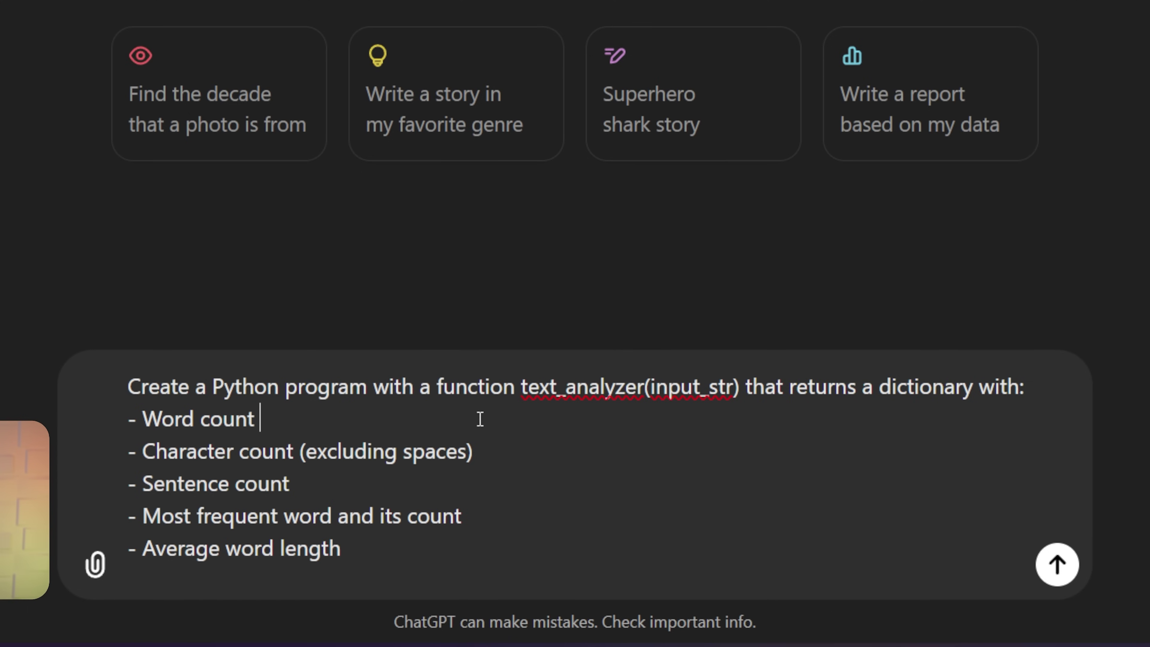
{"action": "left_click", "coordinate": [535, 483]}
Add the requirements list, efficiency instruction and a Tkinter text-input interface line to the prompt.
{"action": "type", "text": "Requirements: - Case-insensitive - Handle basic punctuation - Sentences end with '.', '!', or '?' - Handle edge cases (empty input, whitespace-only)"}
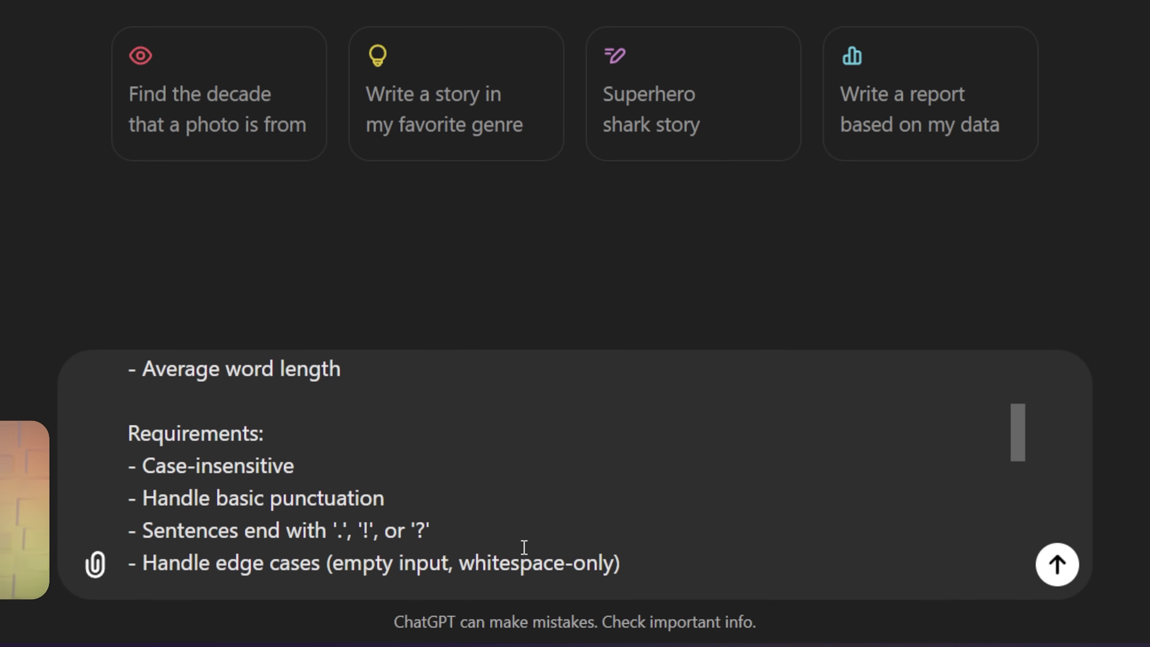
{"action": "scroll", "coordinate": [523, 547], "scroll_direction": "down", "scroll_amount": 10}
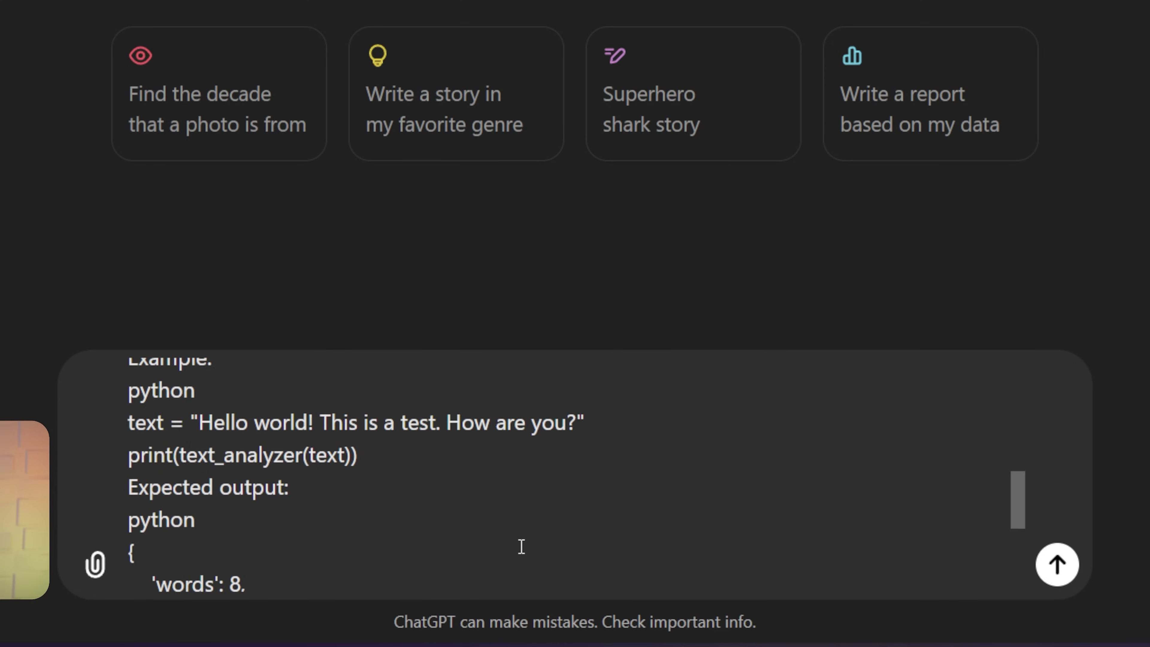
{"action": "type", "text": "Implement the function efficiently, considering performance for larger inputs."}
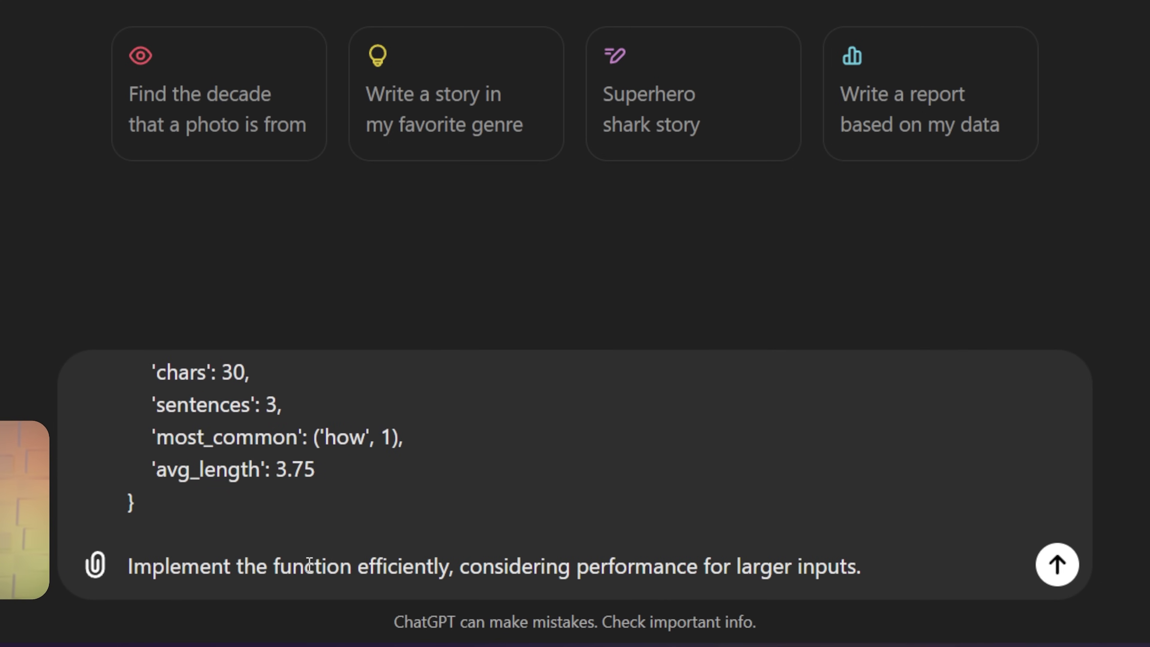
{"action": "left_click_drag", "start_coordinate": [422, 565], "coordinate": [553, 567]}
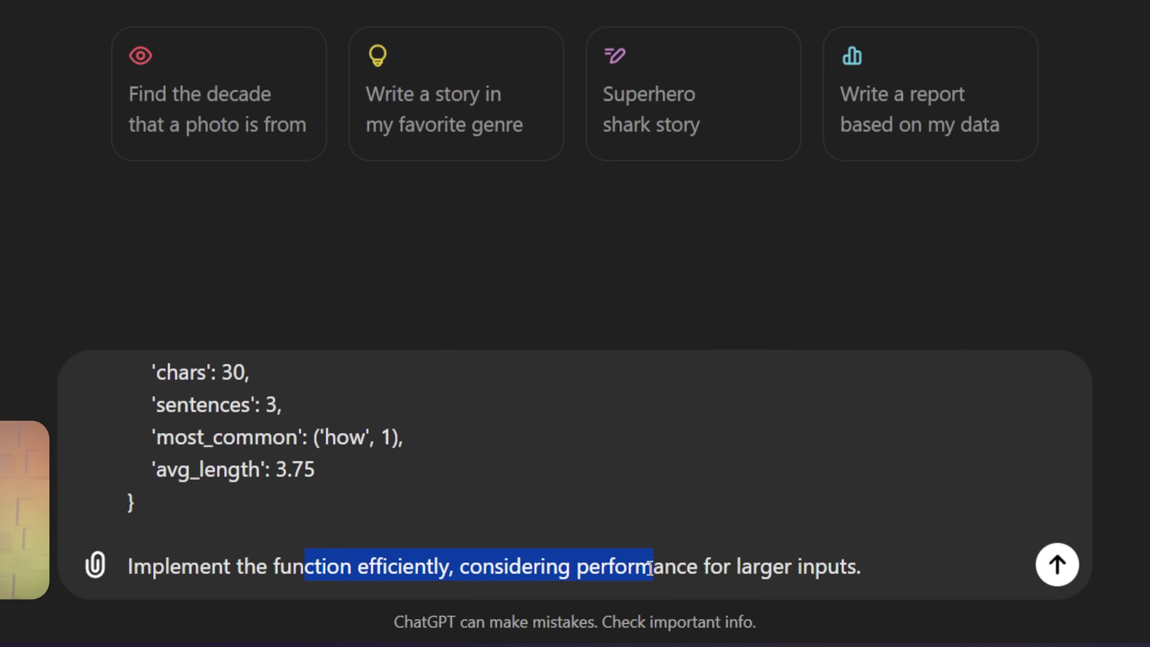
{"action": "left_click", "coordinate": [943, 573]}
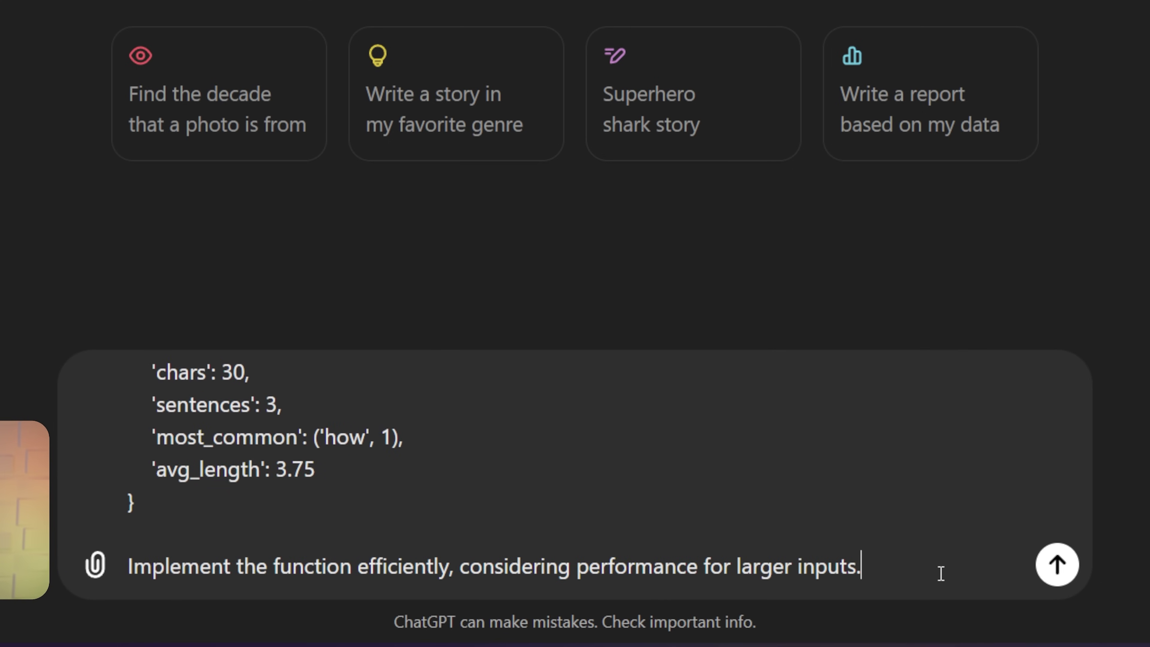
{"action": "key", "text": "shift+Return"}
{"action": "key", "text": "shift+Return"}
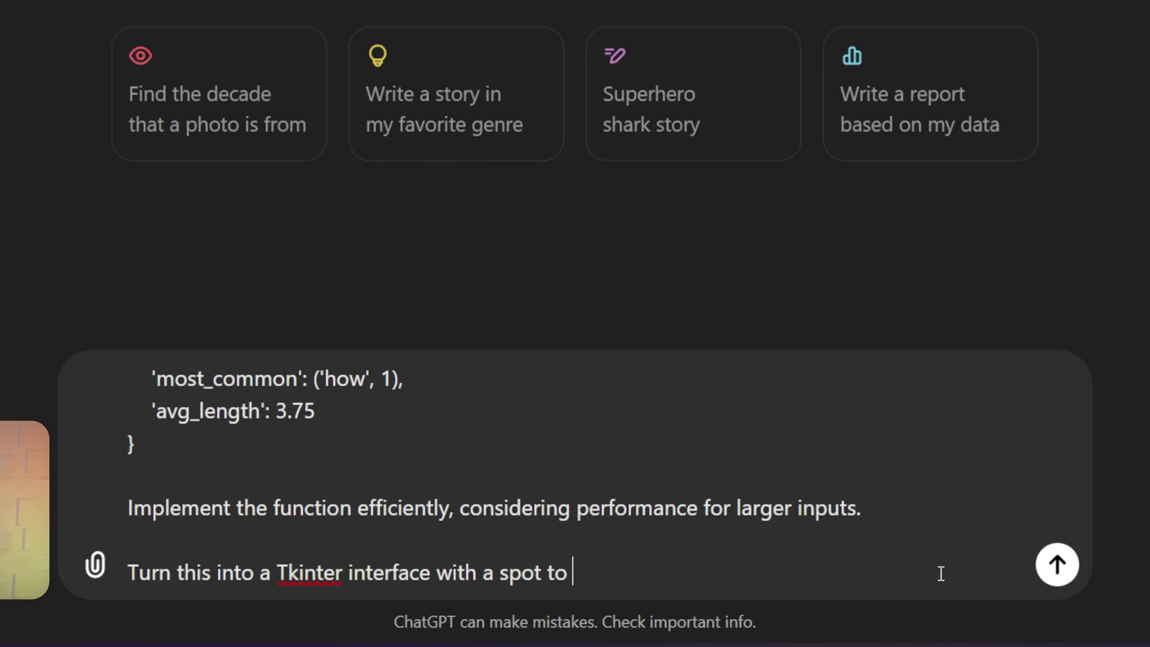
{"action": "type", "text": "xt."}
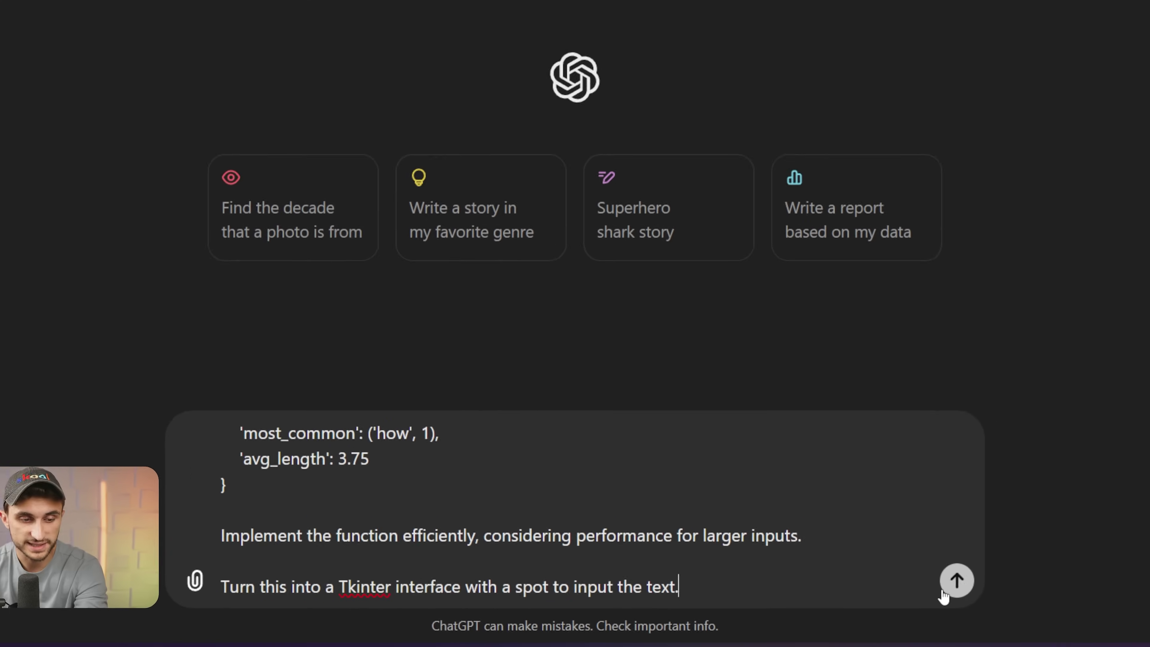
{"action": "key", "text": "Return"}
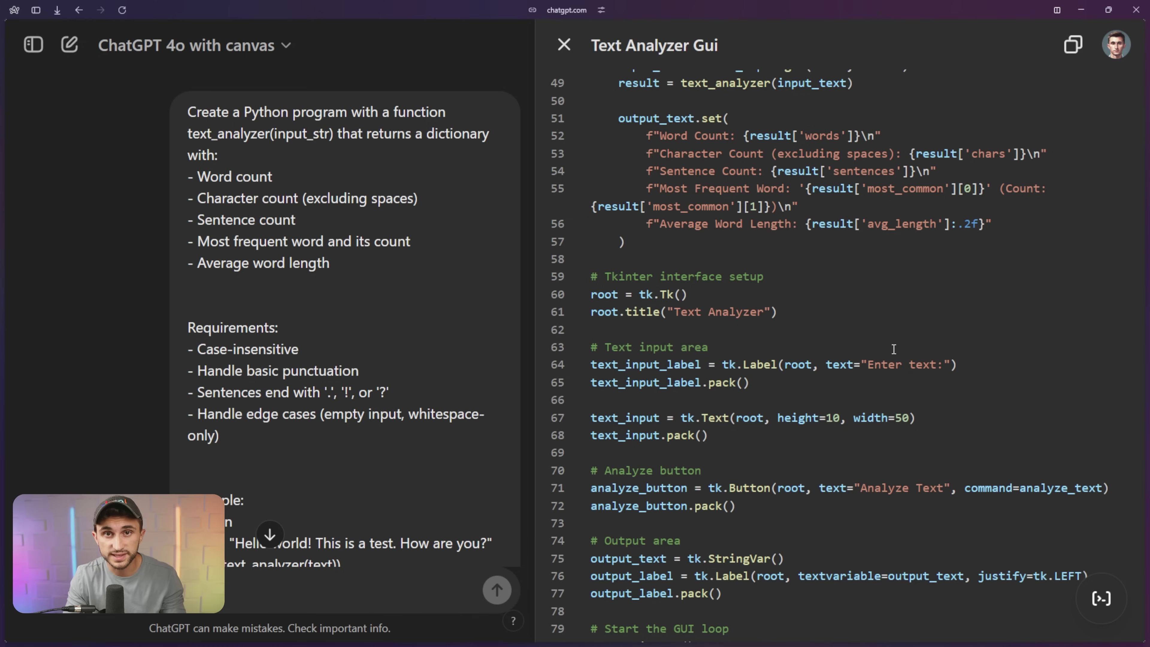
{"action": "scroll", "coordinate": [893, 349], "scroll_direction": "up", "scroll_amount": 18}
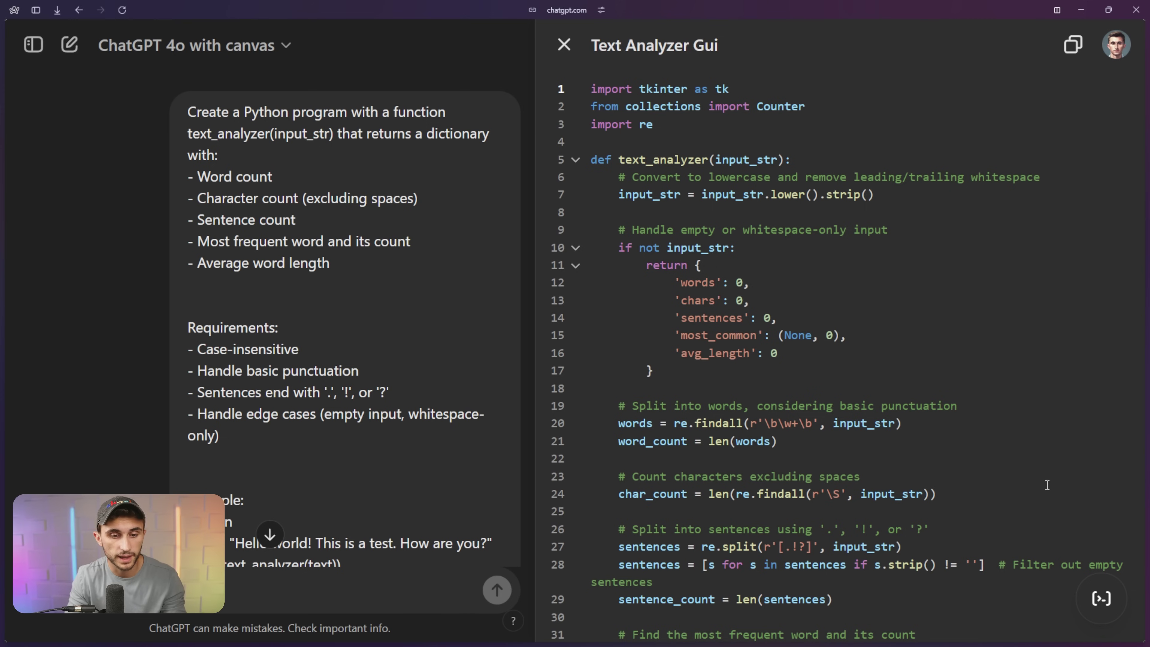
{"action": "mouse_move", "coordinate": [1097, 598]}
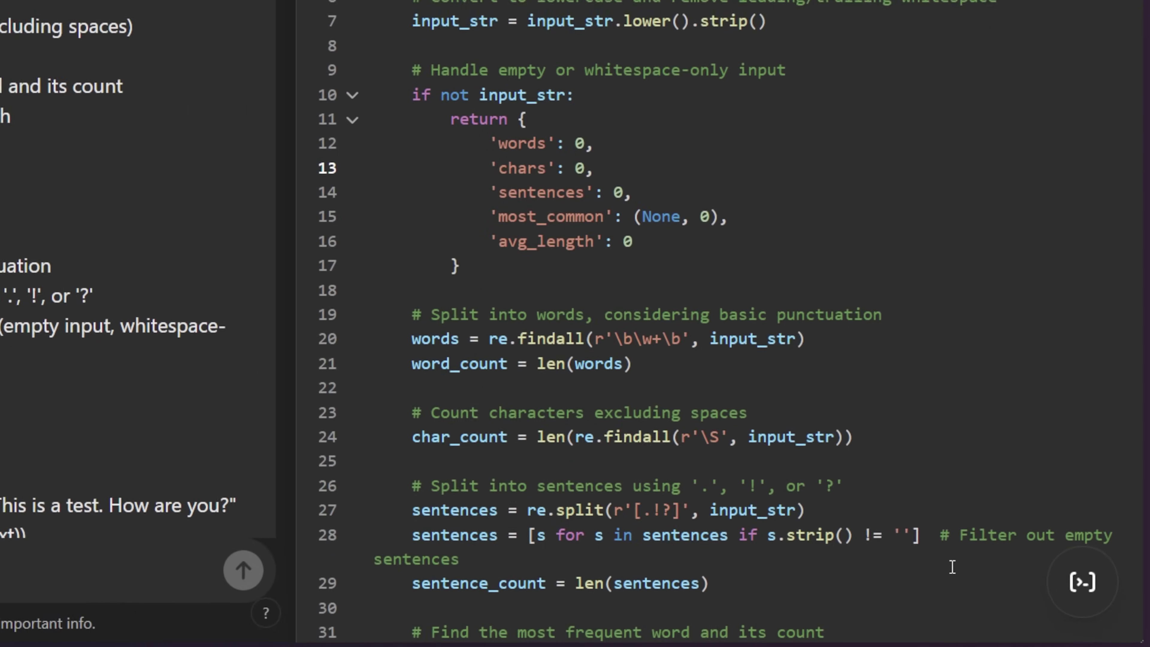
Add explanatory comments to the code, then inspect the lowercase, whitespace and empty-input handling lines.
{"action": "mouse_move", "coordinate": [1101, 600]}
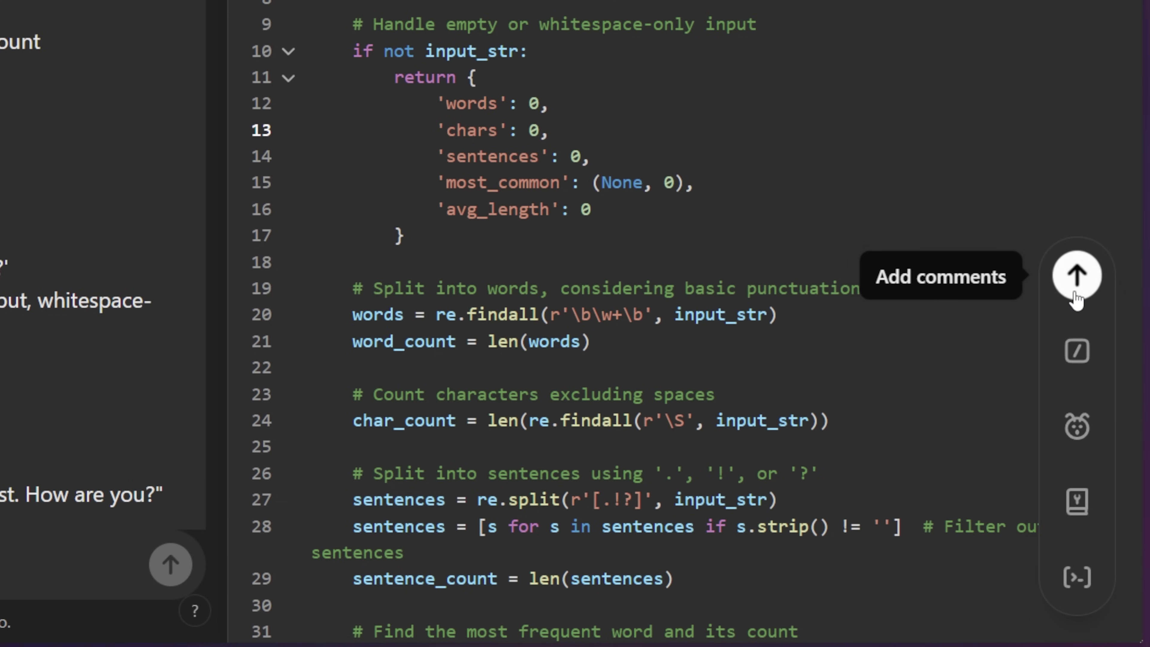
{"action": "left_click", "coordinate": [1075, 293]}
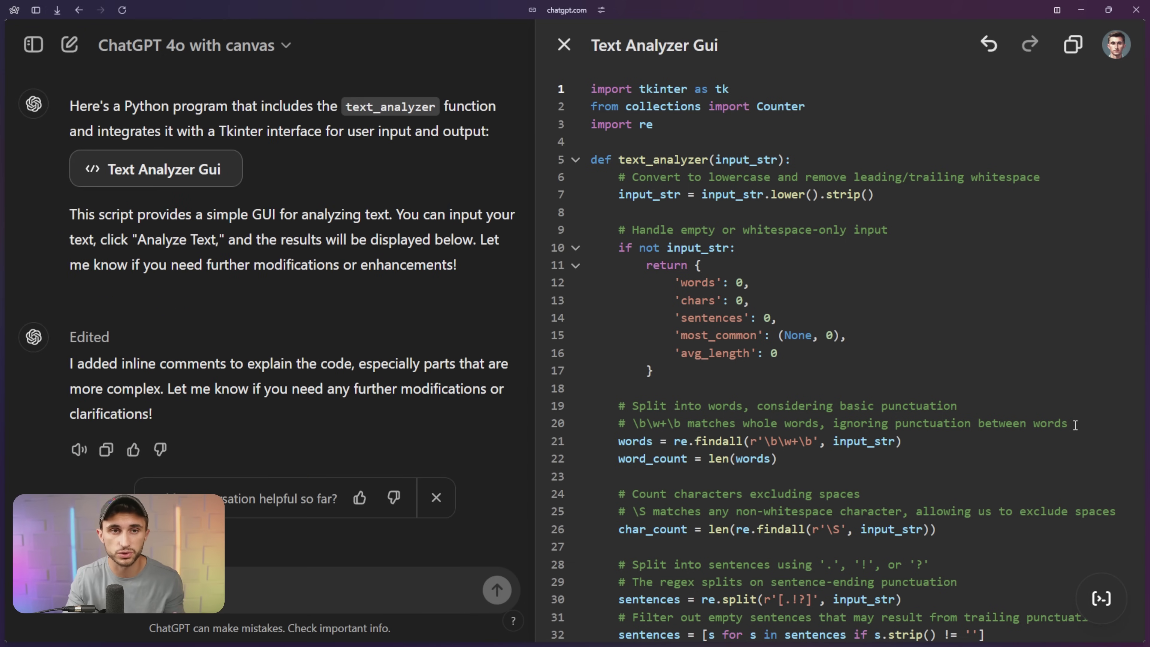
{"action": "left_click_drag", "start_coordinate": [618, 178], "coordinate": [897, 197]}
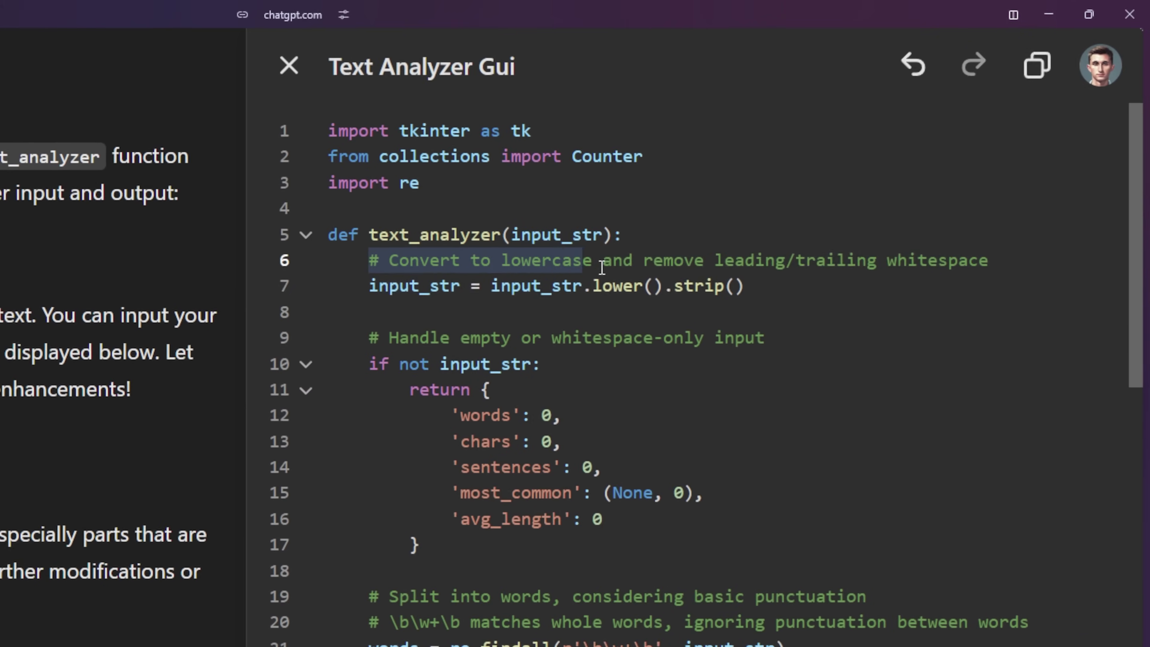
{"action": "left_click", "coordinate": [790, 297]}
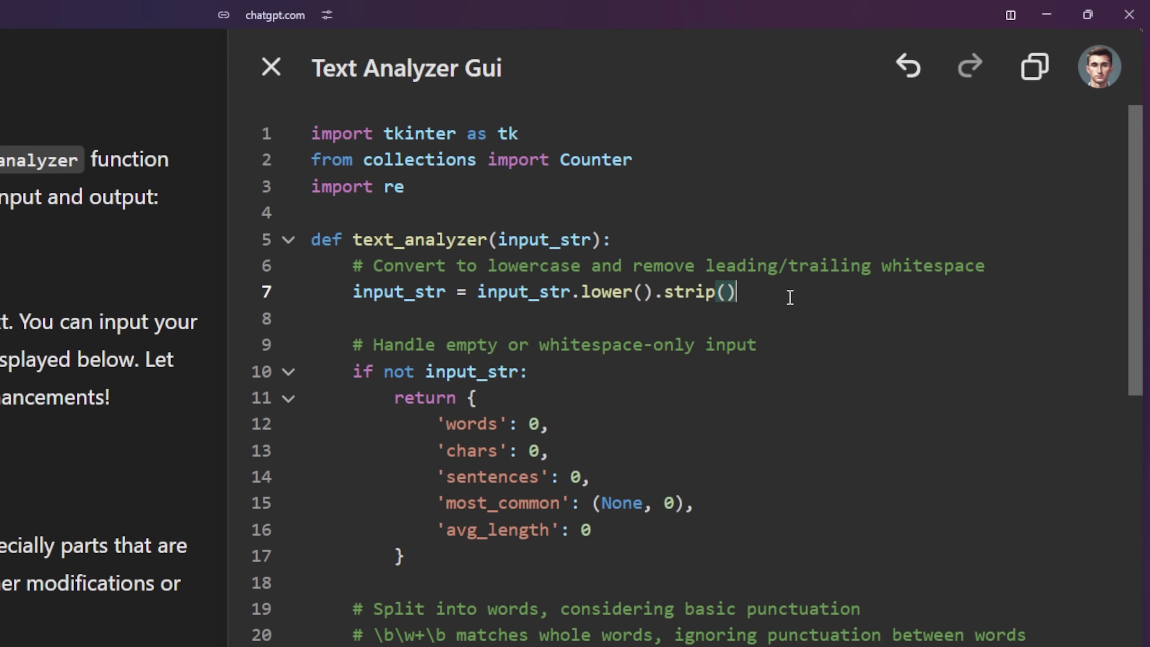
{"action": "left_click_drag", "start_coordinate": [778, 268], "coordinate": [989, 277]}
{"action": "left_click_drag", "start_coordinate": [352, 345], "coordinate": [755, 511]}
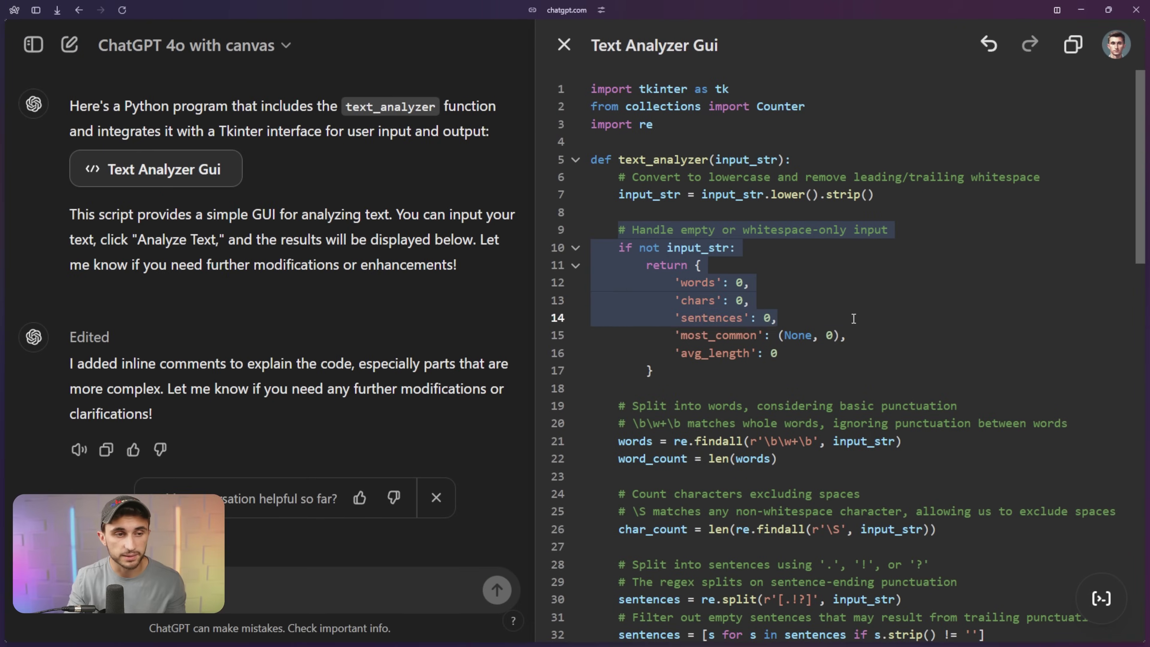
{"action": "left_click_drag", "start_coordinate": [887, 341], "coordinate": [912, 361]}
{"action": "left_click", "coordinate": [924, 371]}
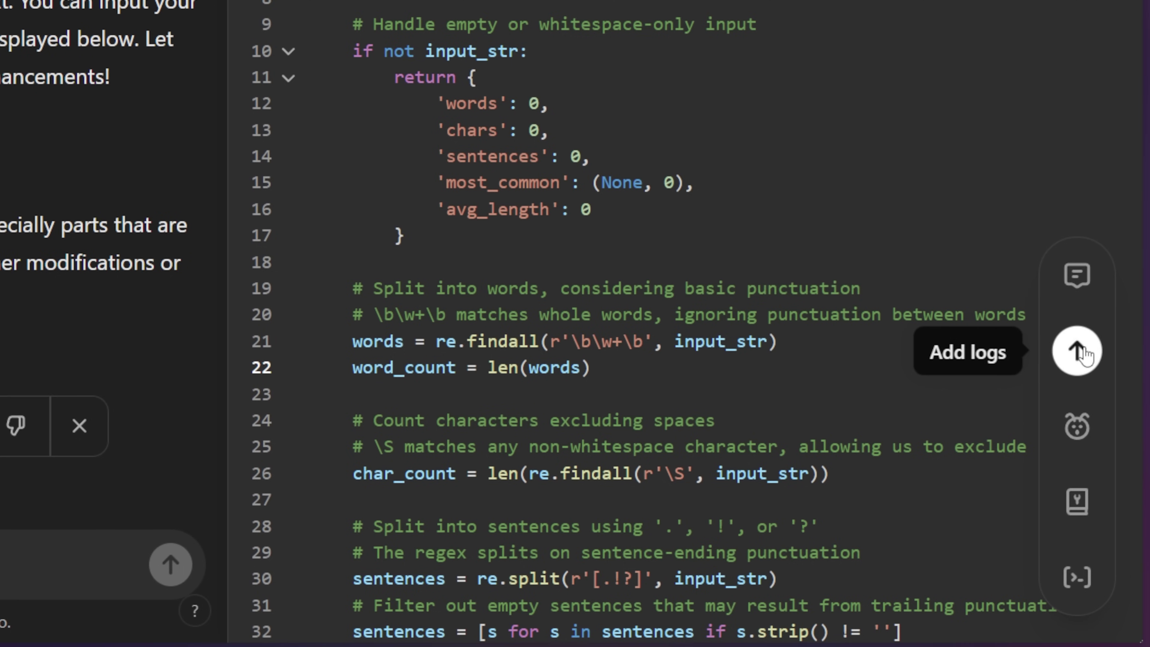
Add debugging print statements to the code and inspect the new print on line 8.
{"action": "left_click", "coordinate": [1084, 349]}
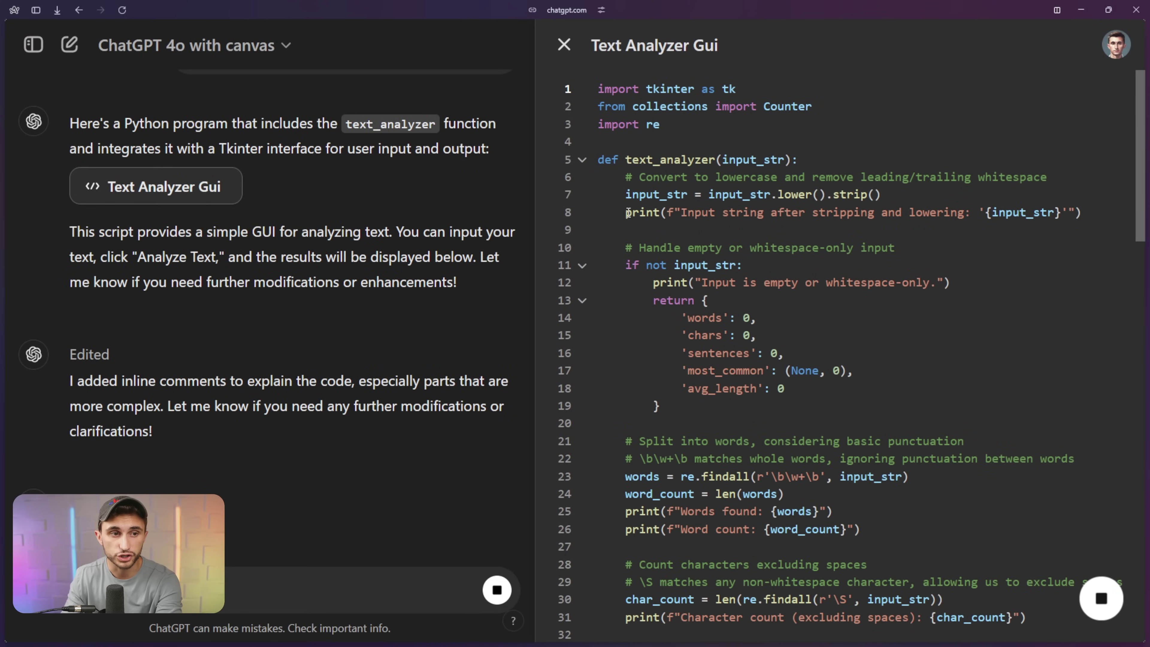
{"action": "left_click_drag", "start_coordinate": [628, 213], "coordinate": [1079, 215]}
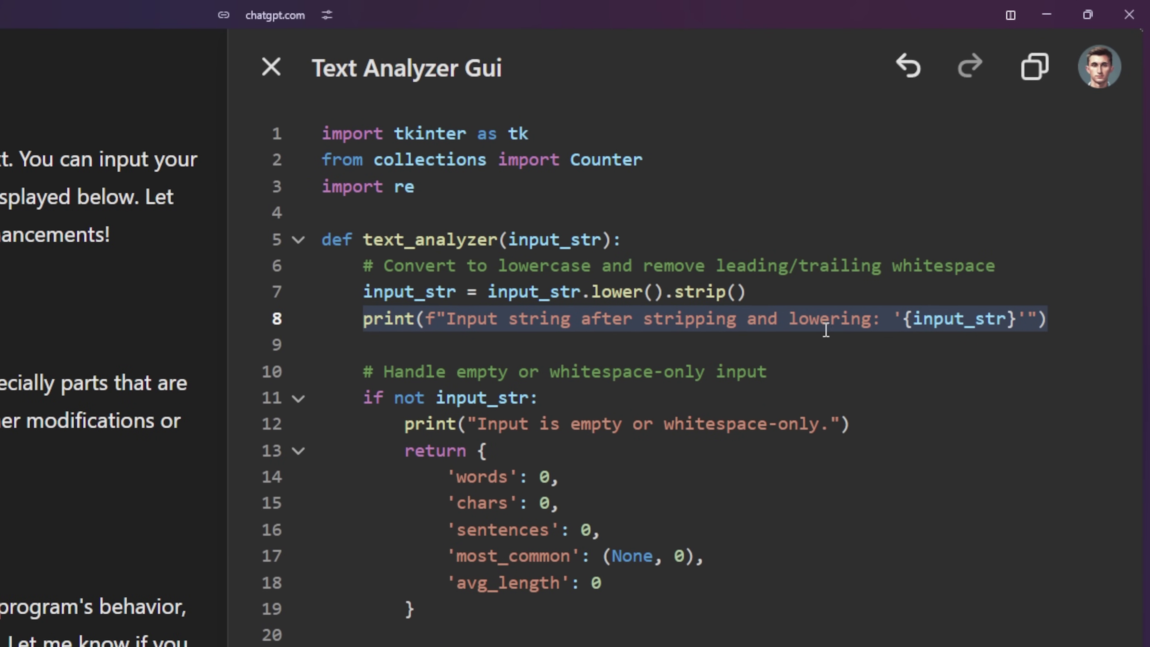
{"action": "left_click", "coordinate": [909, 323]}
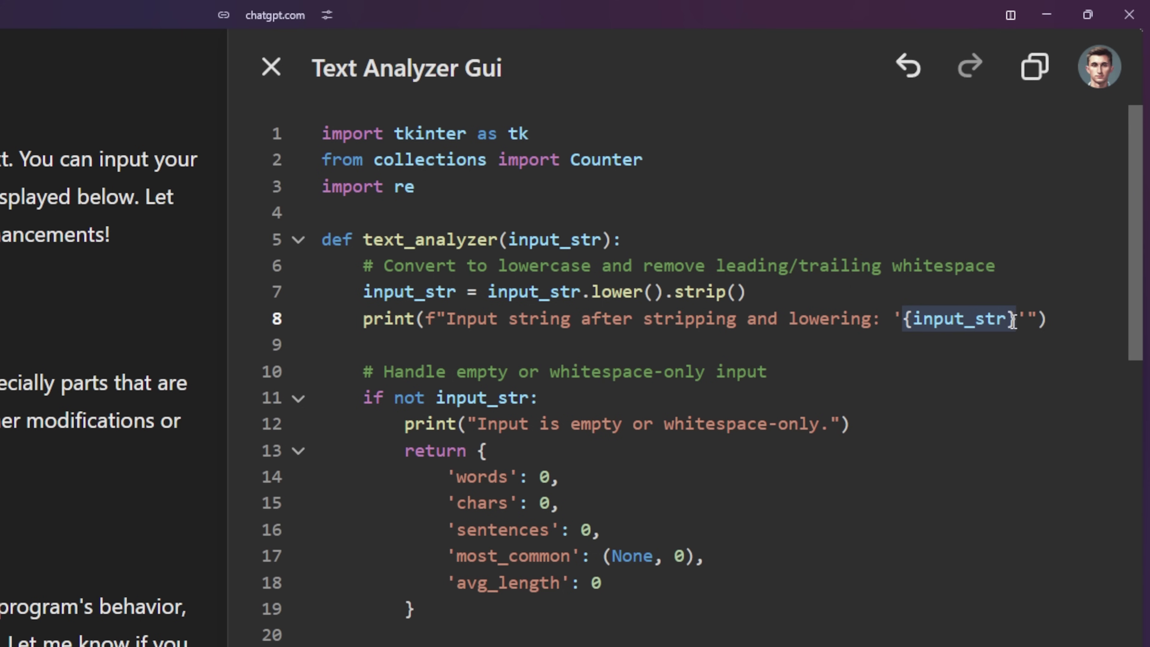
{"action": "left_click_drag", "start_coordinate": [1013, 321], "coordinate": [1024, 321]}
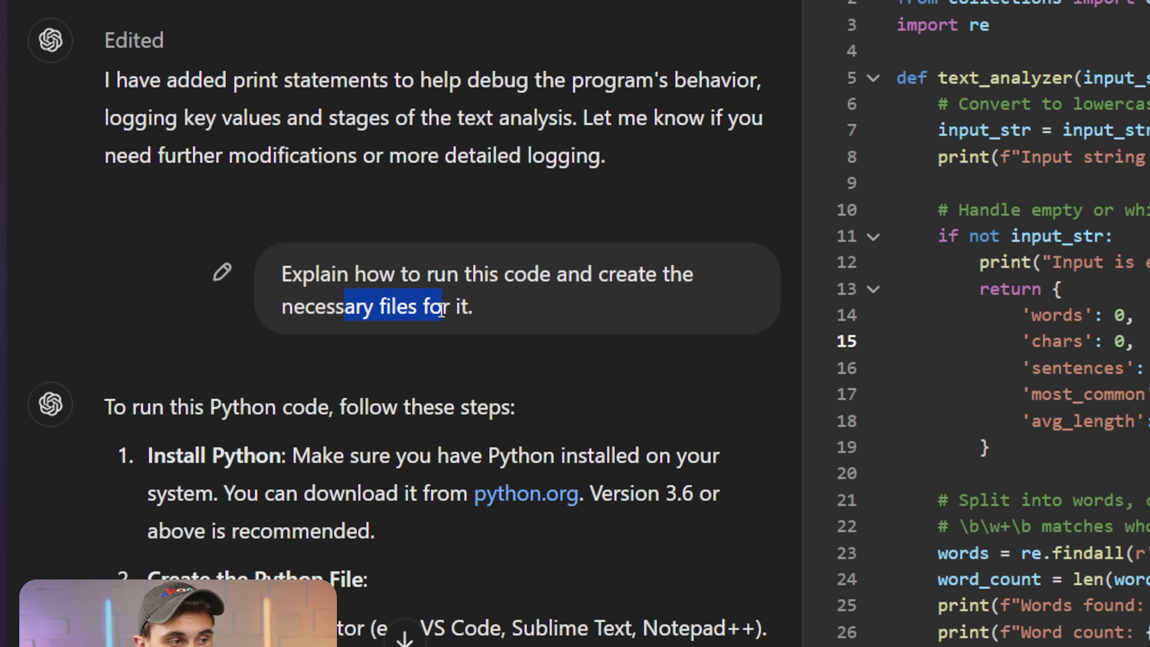
Scroll through the reply on installing Python and running text_analyzer_gui.py from a terminal.
{"action": "scroll", "coordinate": [519, 354], "scroll_direction": "down", "scroll_amount": 5}
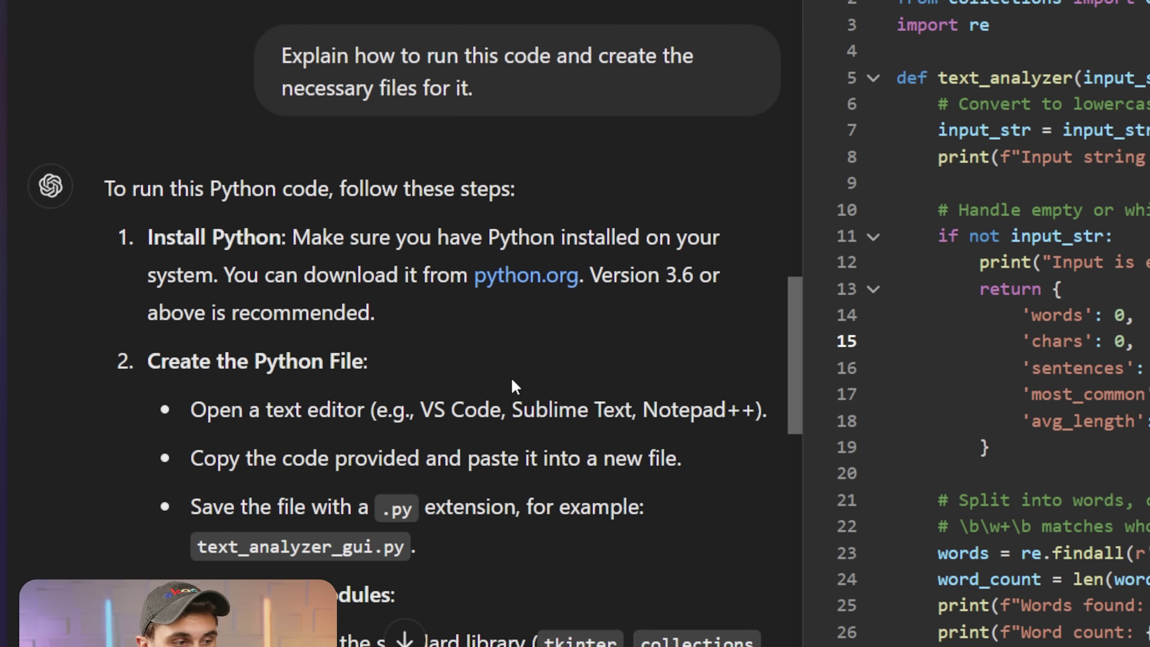
{"action": "left_click_drag", "start_coordinate": [116, 144], "coordinate": [488, 406]}
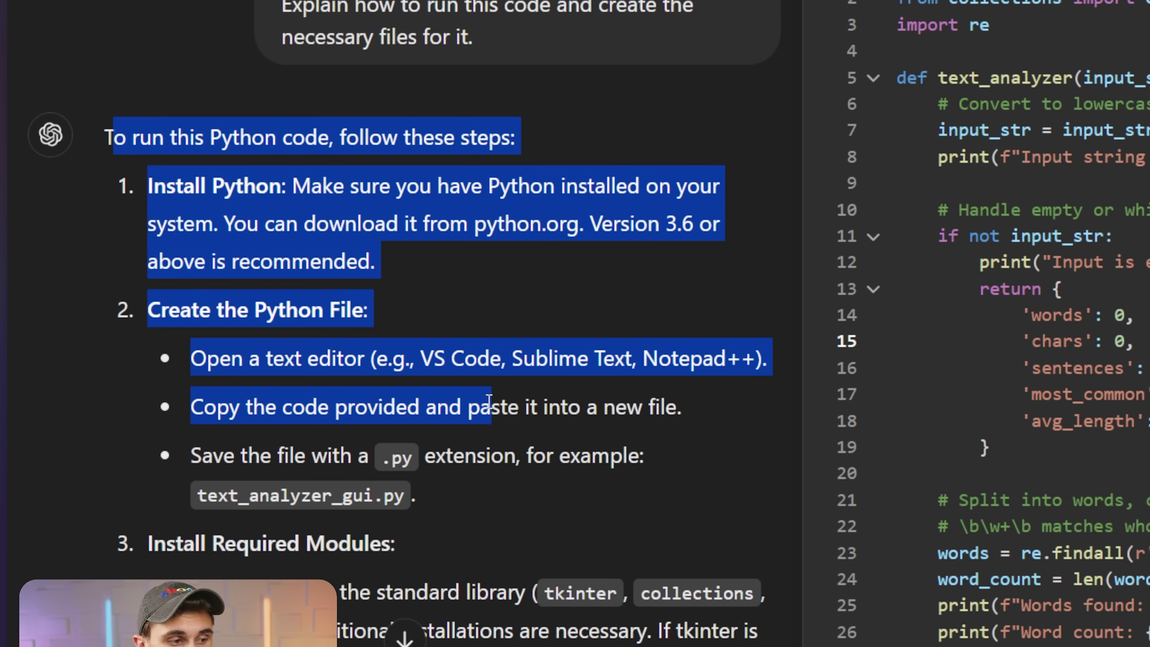
{"action": "scroll", "coordinate": [517, 449], "scroll_direction": "down", "scroll_amount": 10}
{"action": "scroll", "coordinate": [517, 448], "scroll_direction": "down", "scroll_amount": 10}
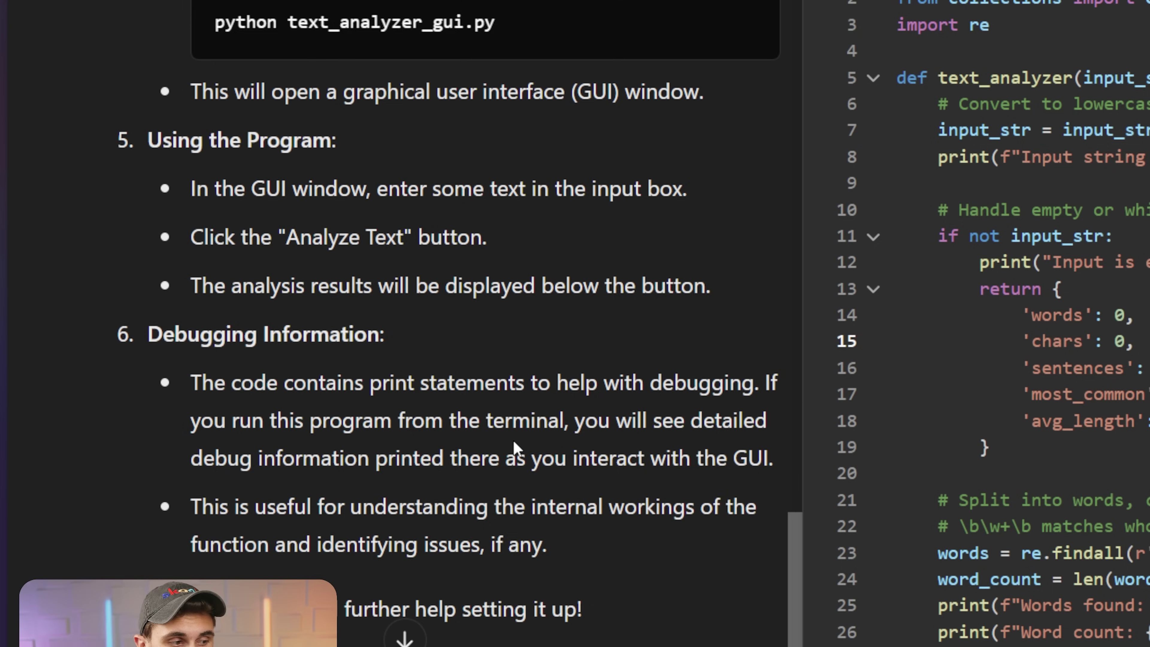
{"action": "scroll", "coordinate": [514, 449], "scroll_direction": "up", "scroll_amount": 10}
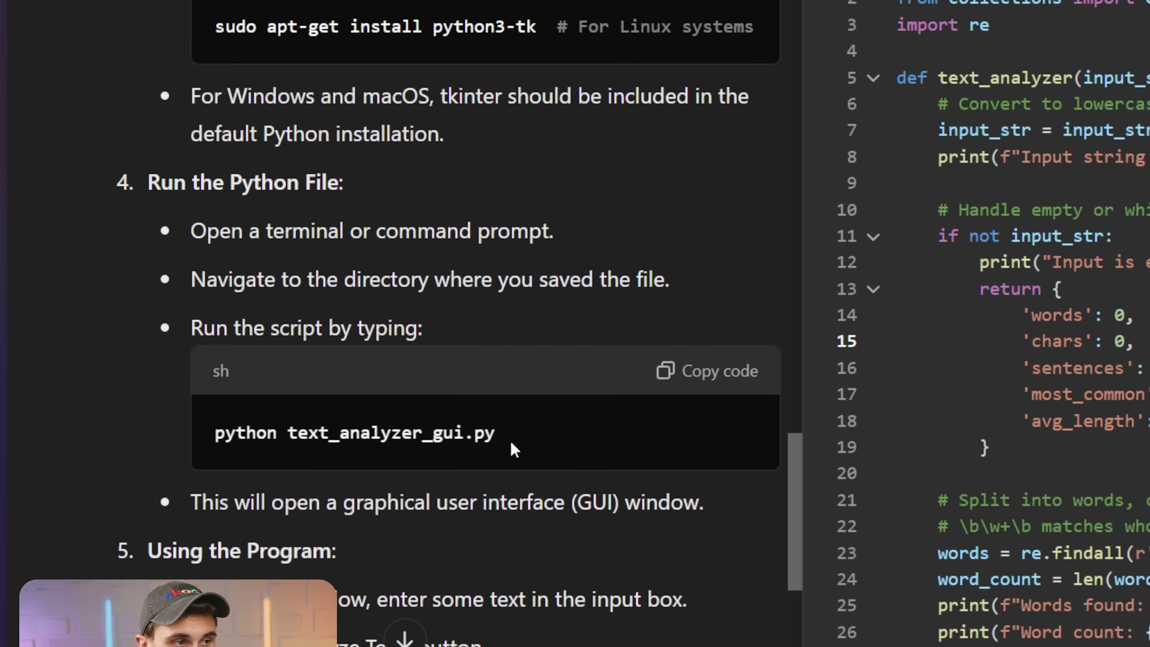
{"action": "scroll", "coordinate": [657, 534], "scroll_direction": "up", "scroll_amount": 10}
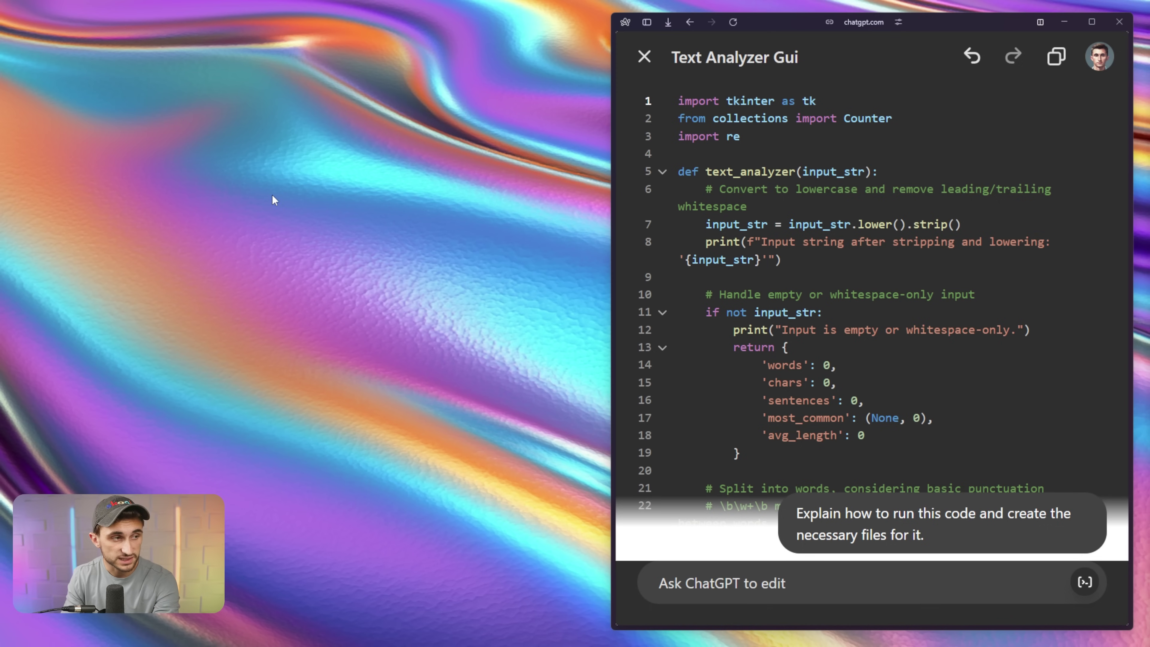
Create a new desktop folder named Text Analyzer.
{"action": "right_click", "coordinate": [275, 200]}
{"action": "left_click", "coordinate": [449, 218]}
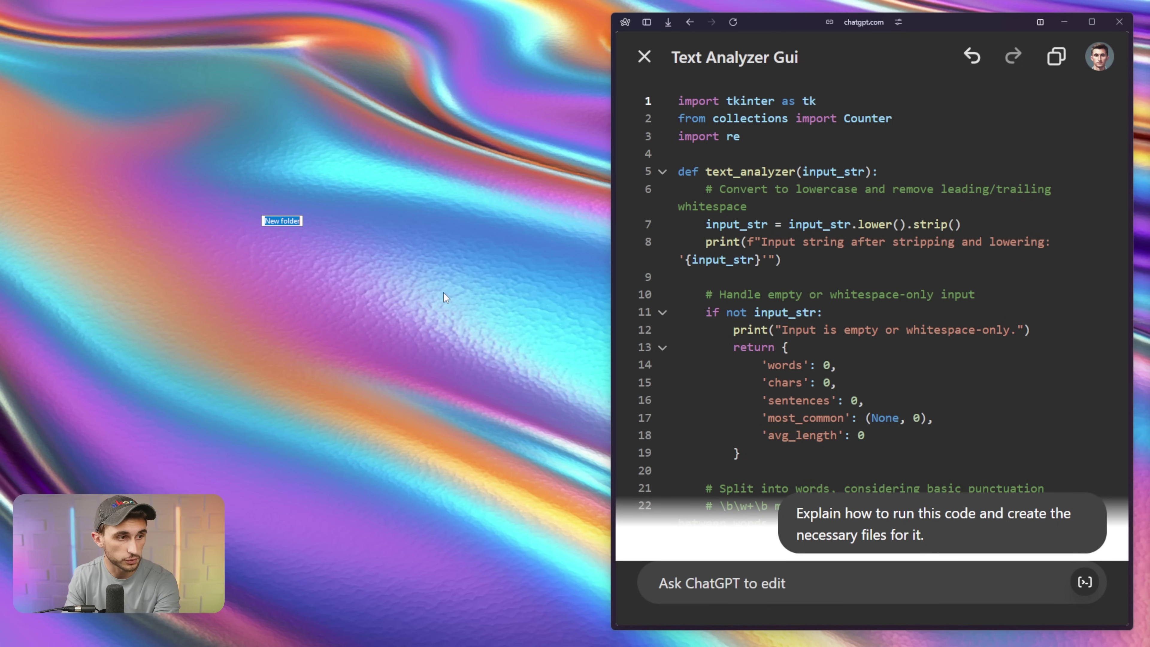
{"action": "type", "text": "Text"}
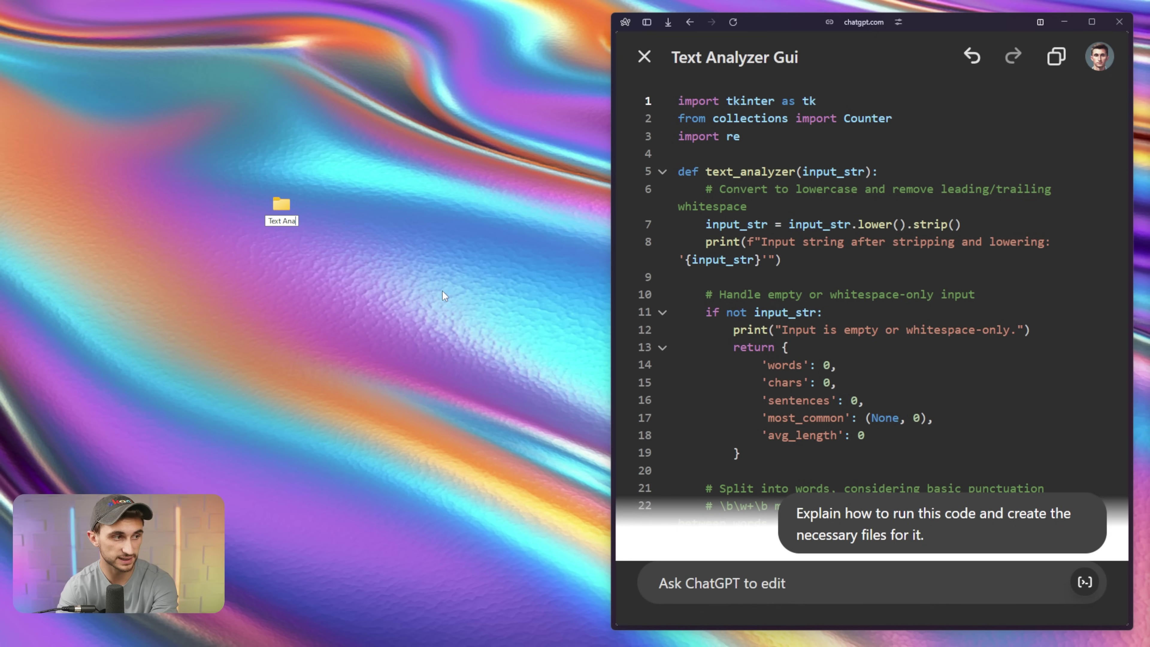
Open the empty Text Analyzer folder in Visual Studio Code.
{"action": "double_click", "coordinate": [286, 203]}
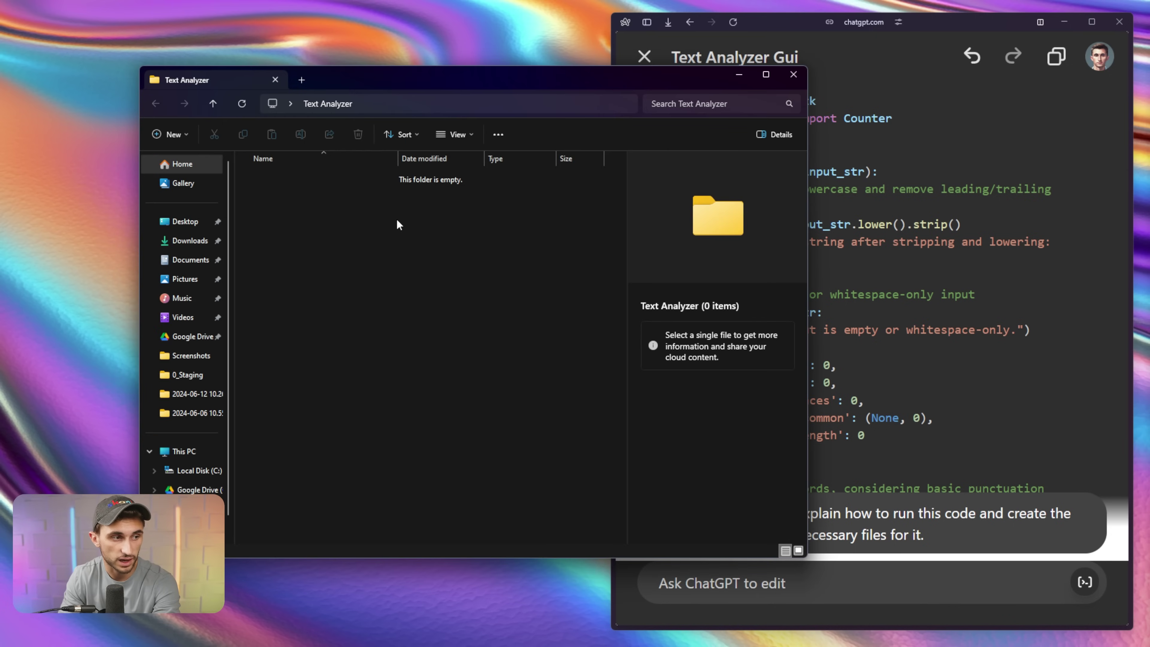
{"action": "right_click", "coordinate": [396, 221]}
{"action": "left_click", "coordinate": [453, 383]}
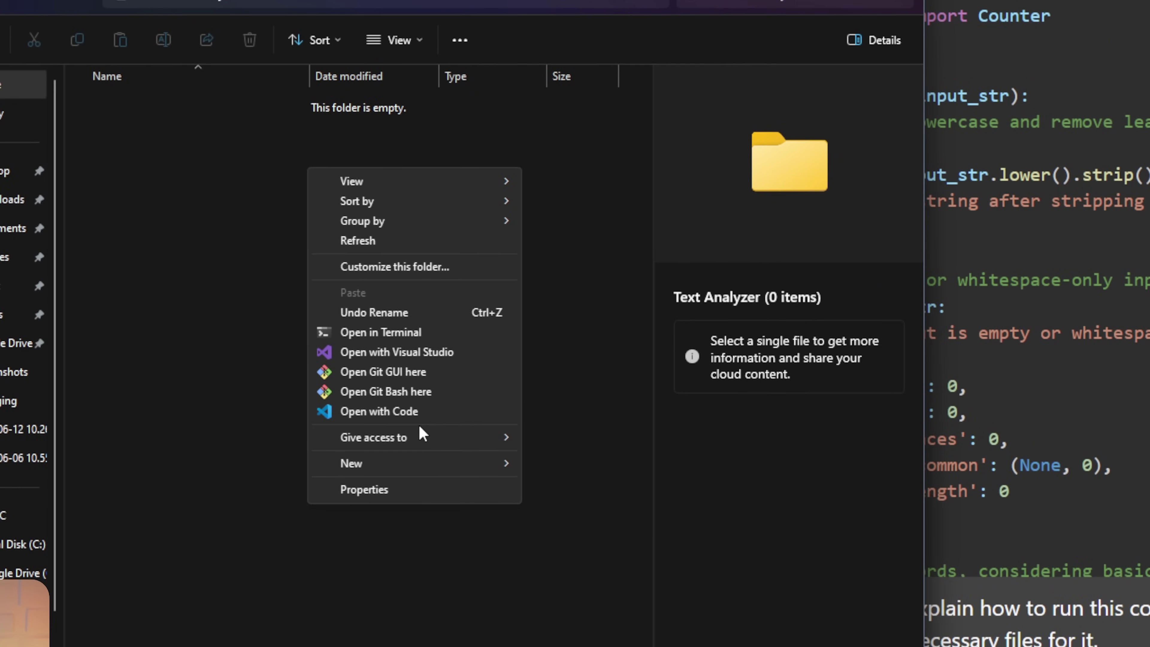
{"action": "left_click", "coordinate": [453, 414]}
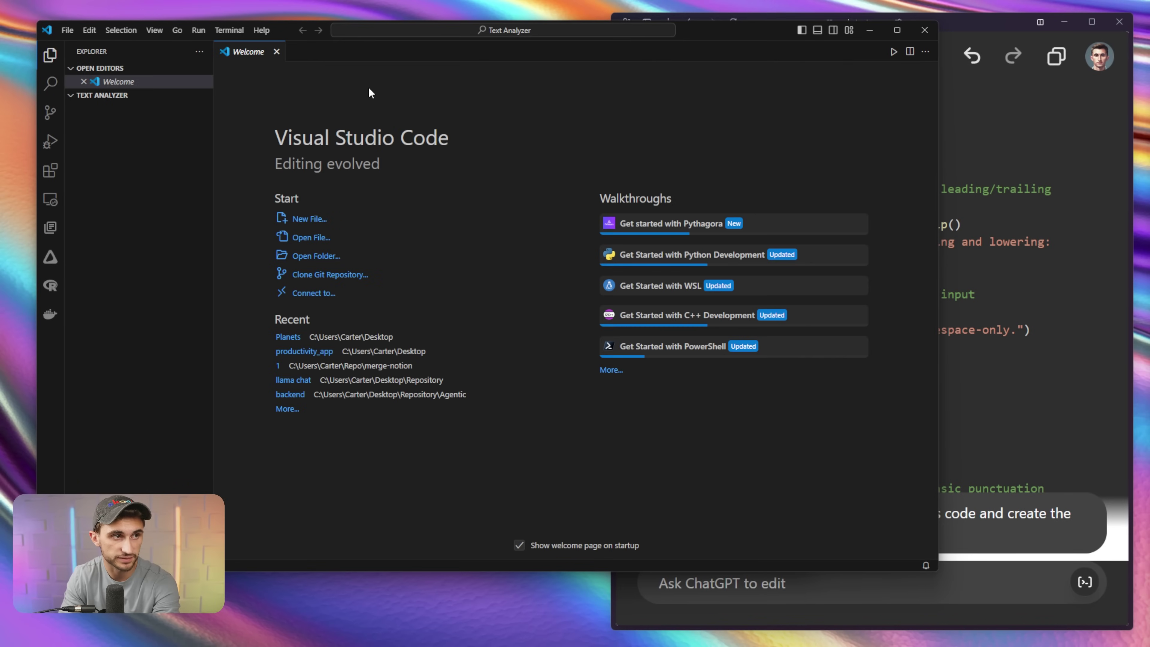
Copy the canvas code into a new text_analyzer_gui.py file in VS Code and run it.
{"action": "left_click", "coordinate": [1037, 59]}
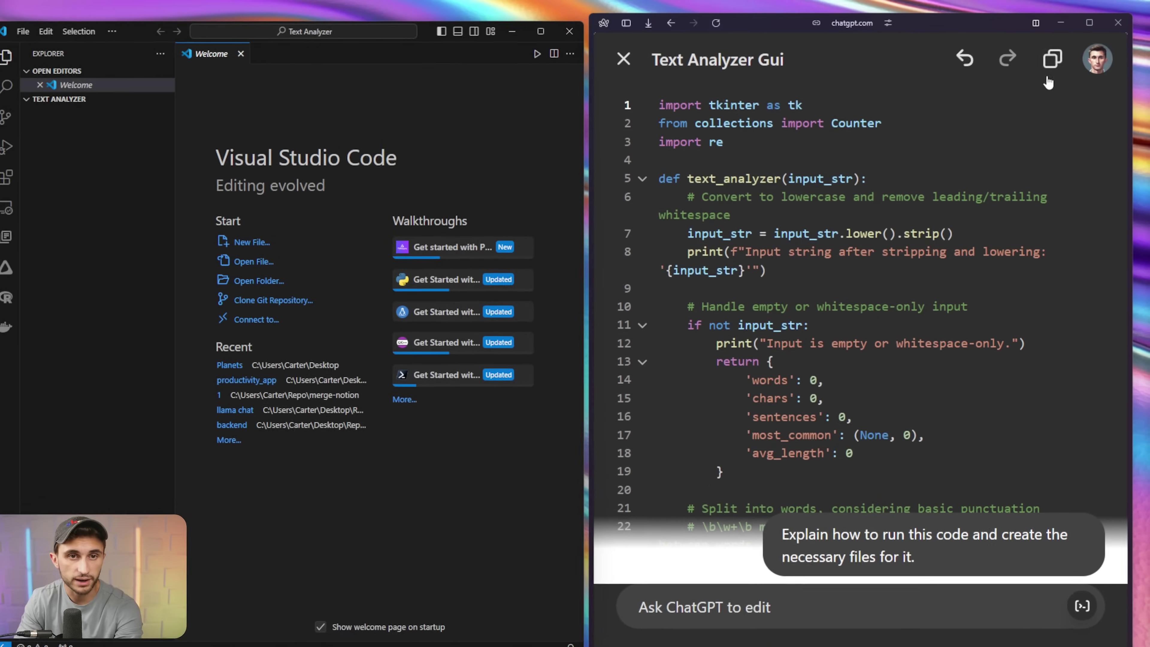
{"action": "left_click", "coordinate": [1056, 56]}
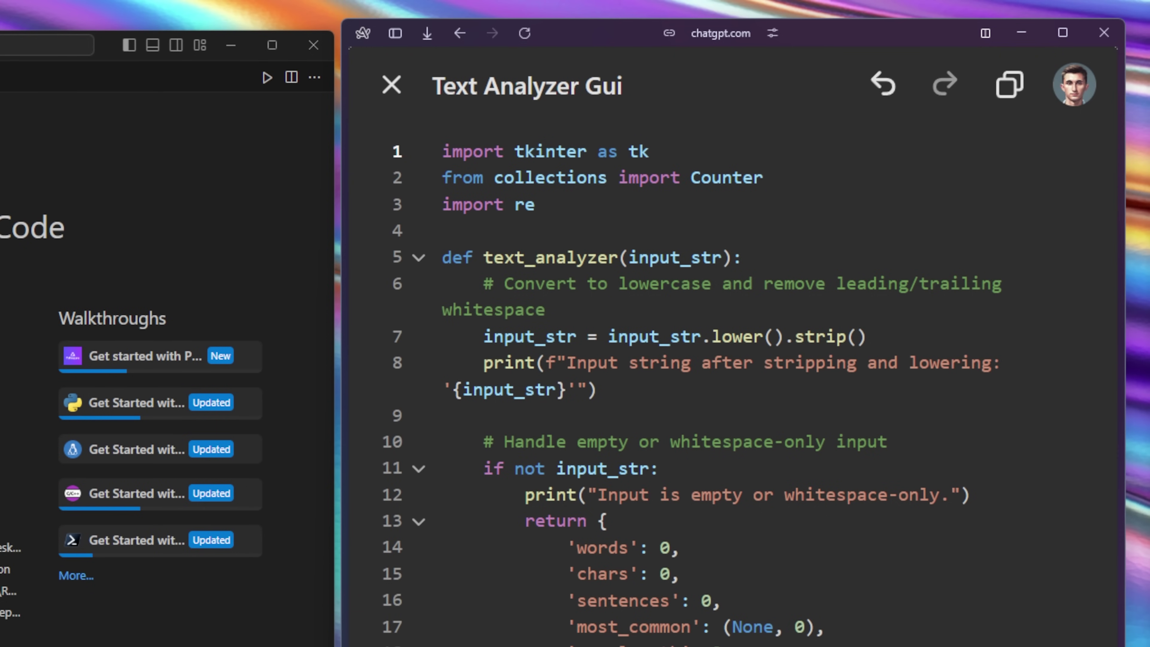
{"action": "right_click", "coordinate": [0, 208]}
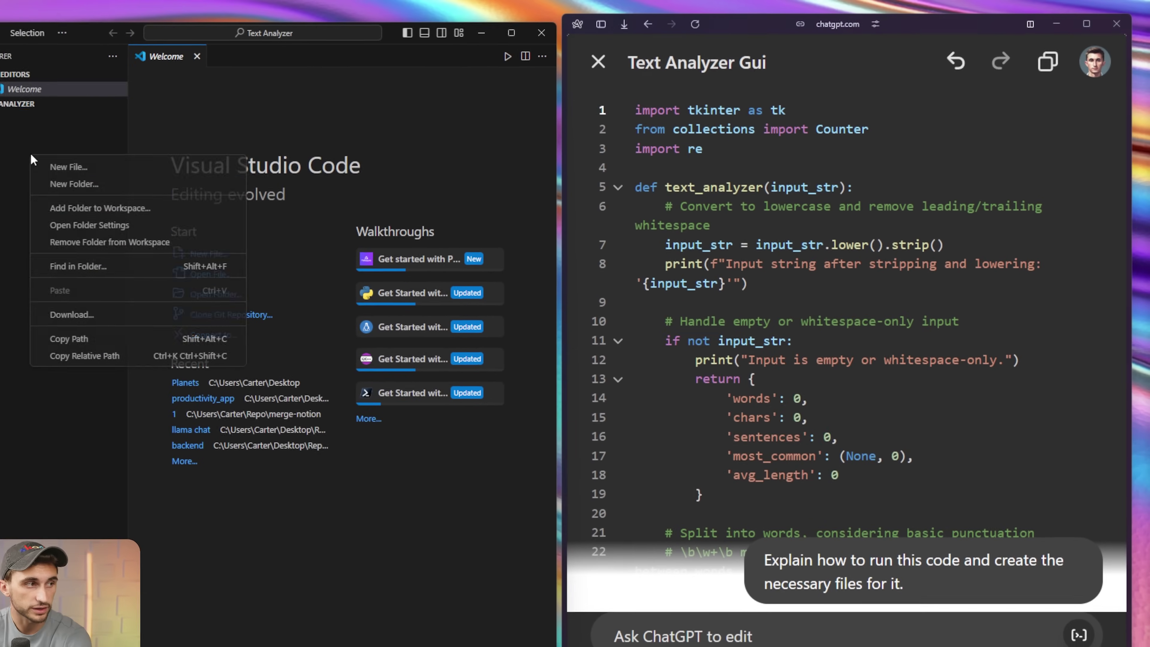
{"action": "left_click", "coordinate": [68, 167]}
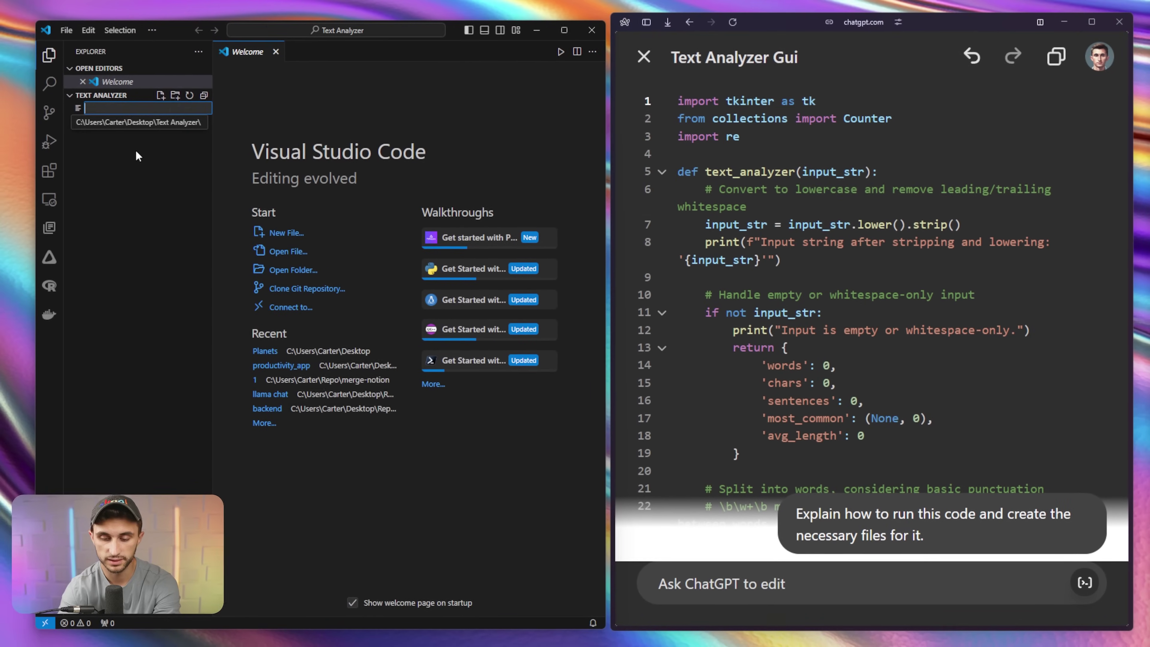
{"action": "type", "text": "text_analyz"}
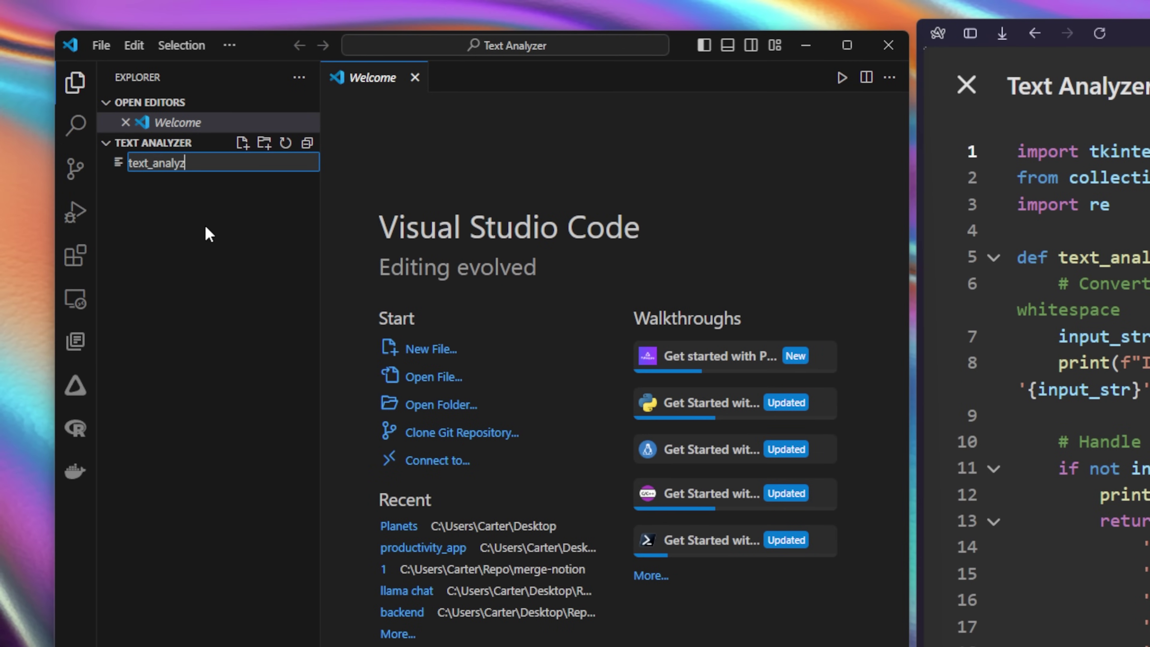
{"action": "type", "text": "er_gui.p"}
{"action": "type", "text": "y"}
{"action": "key", "text": "Return"}
{"action": "key", "text": "ctrl+v"}
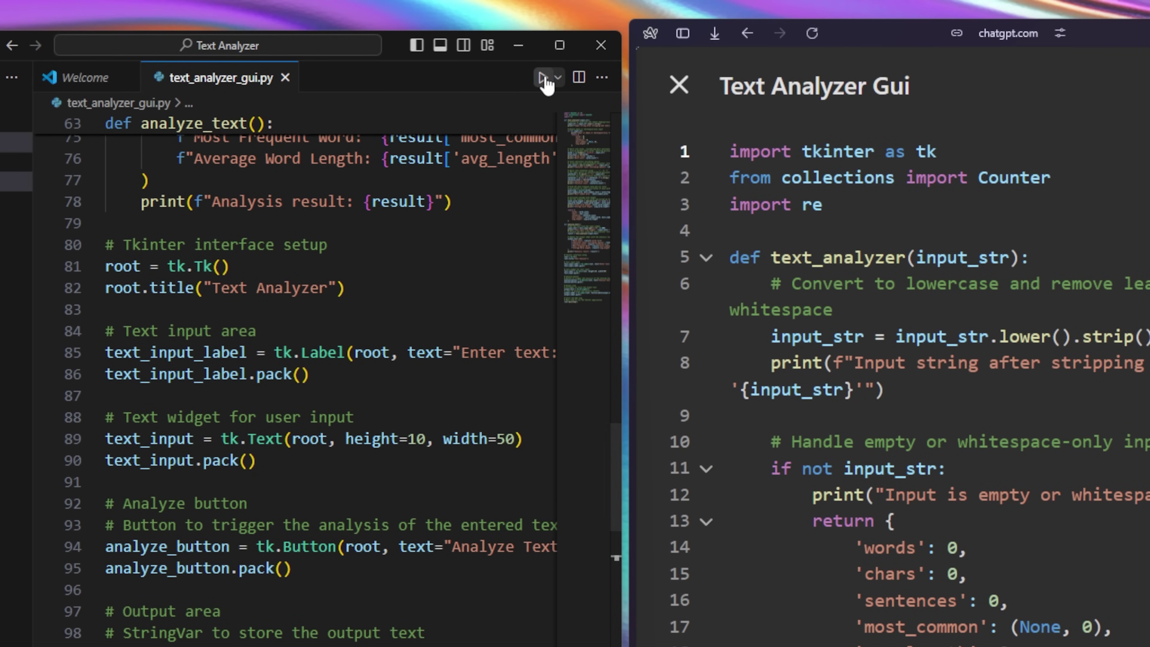
{"action": "left_click", "coordinate": [544, 78]}
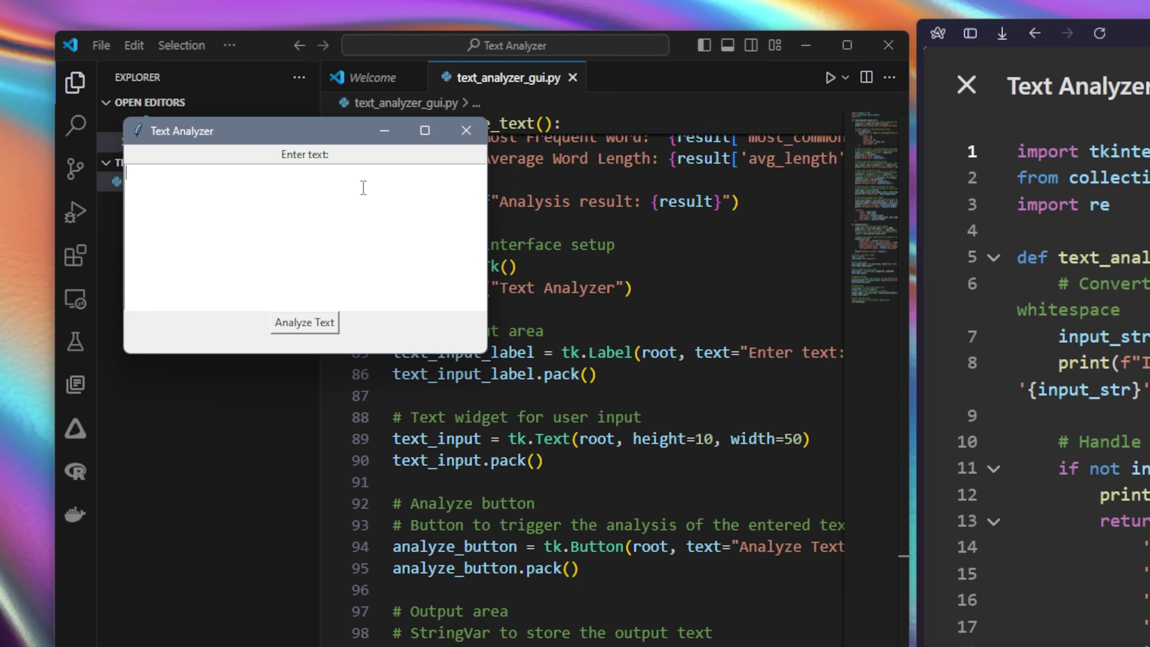
Analyze sample sentences about the video: 26 words, 140 characters, 3 sentences, average length 5.15.
{"action": "type", "text": "you are awesome for watching the video"}
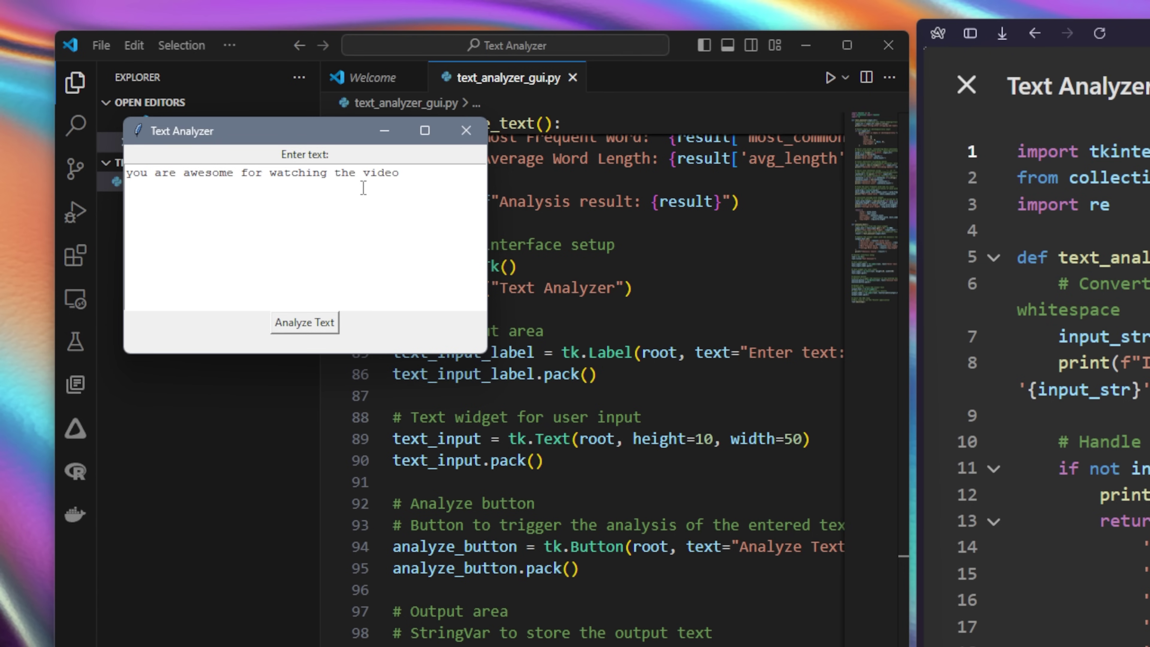
{"action": "type", "text": " this far! Please subscribe and like this inf"}
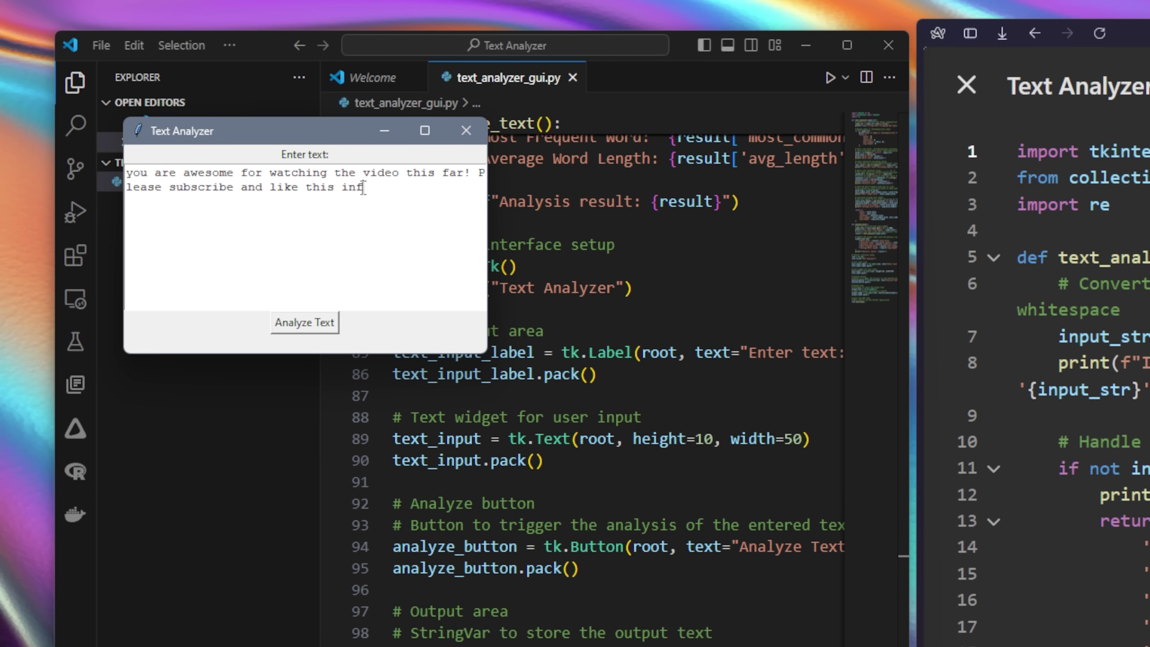
{"action": "type", "text": "ormative, timely, well-reasearched v"}
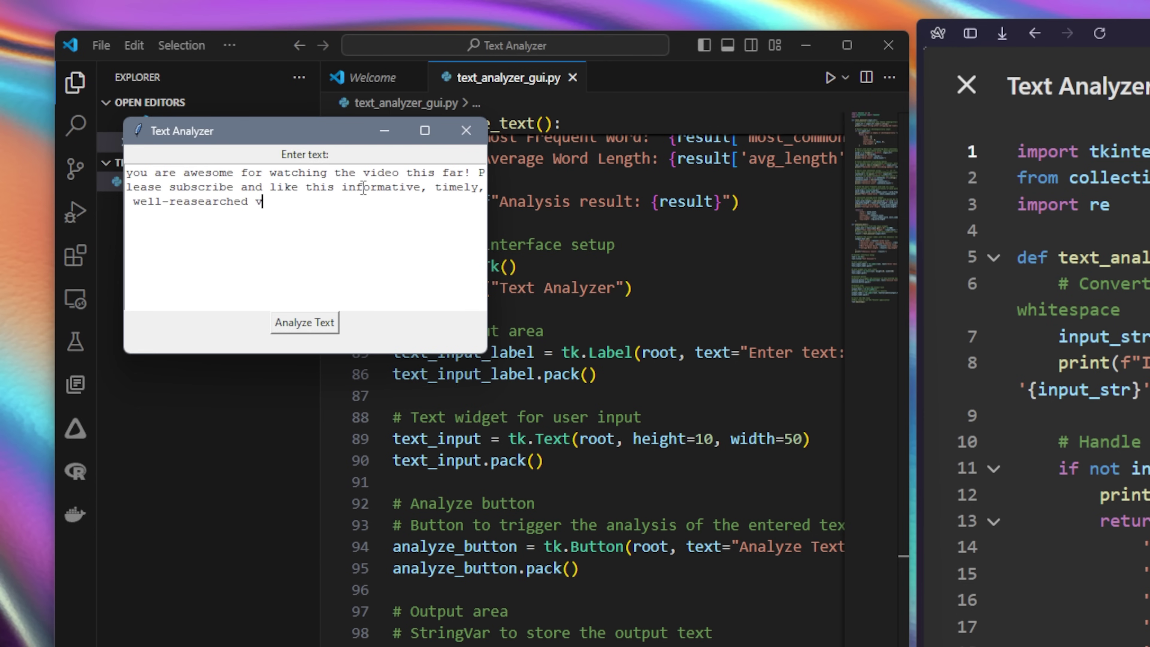
{"action": "type", "text": "ideo. I love saying nice things a"}
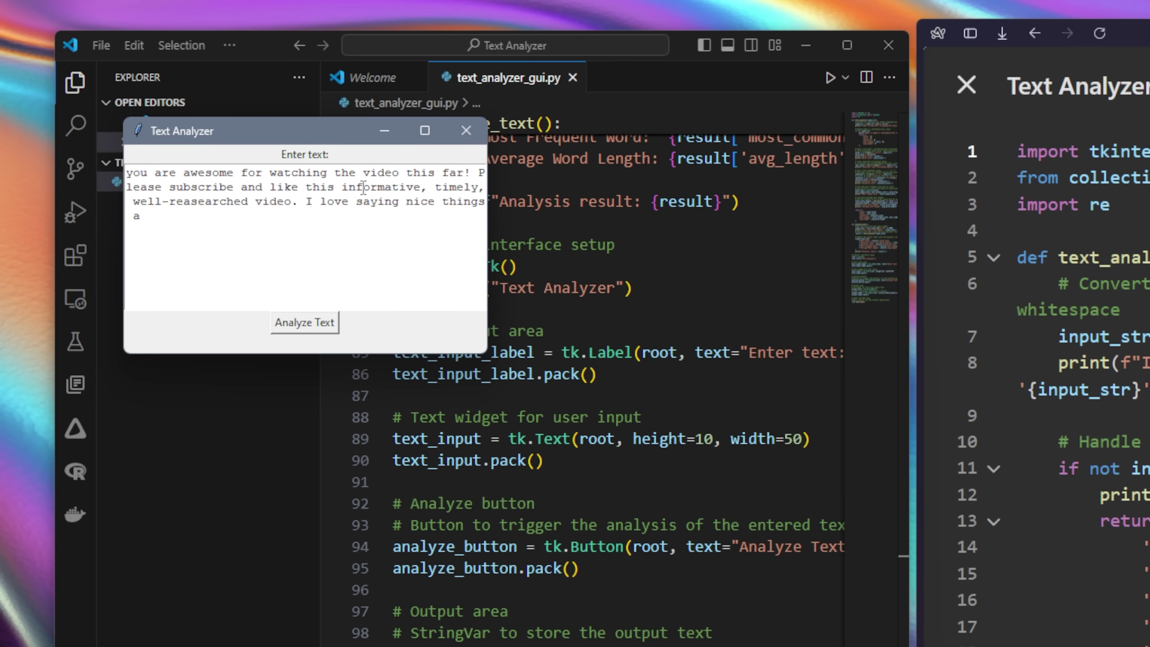
{"action": "type", "text": "bout myself!"}
{"action": "left_click", "coordinate": [331, 321]}
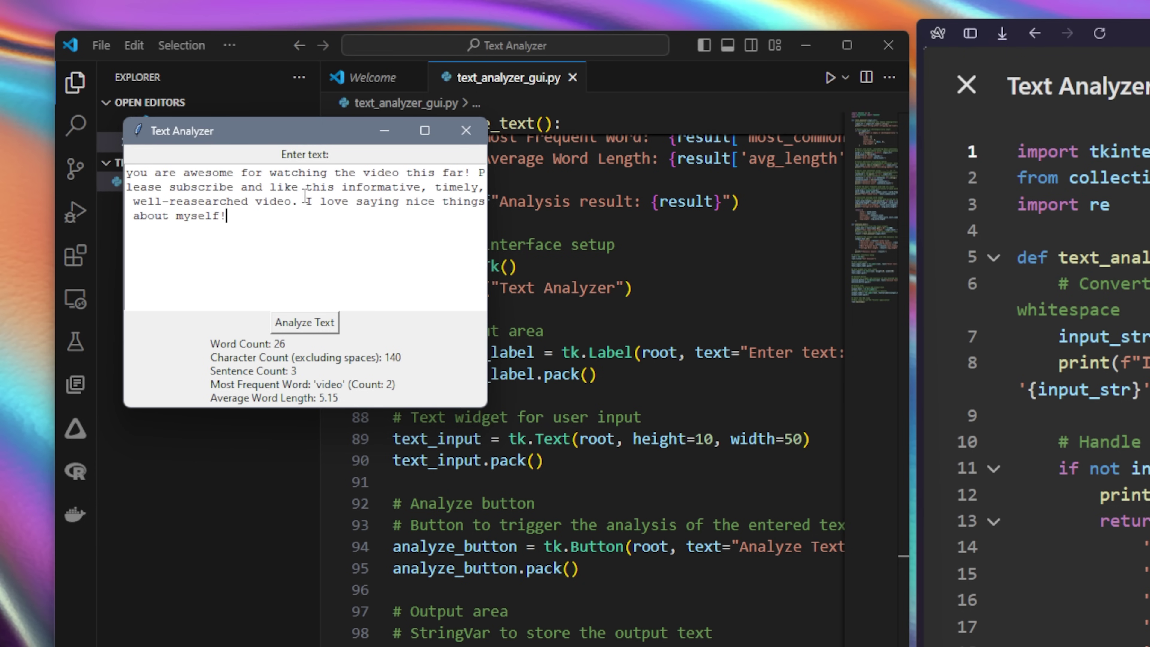
{"action": "left_click_drag", "start_coordinate": [306, 201], "coordinate": [127, 172]}
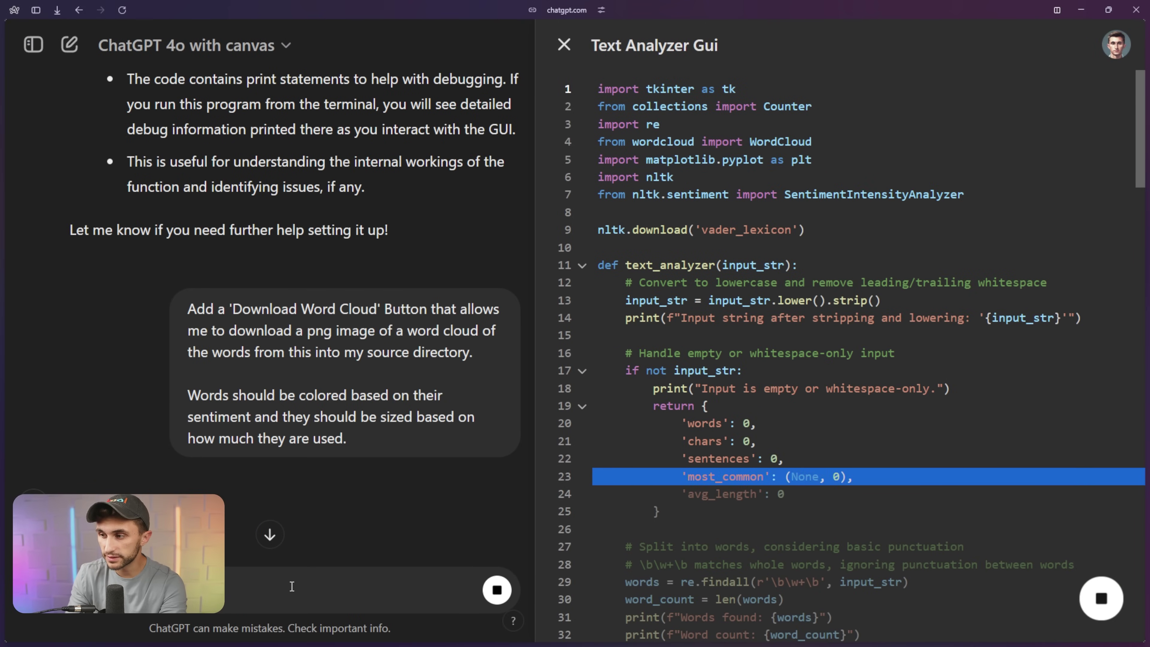
Review the word cloud request's sentiment colouring and sizing-by-usage requirements, then copy the updated canvas code.
{"action": "left_click_drag", "start_coordinate": [191, 314], "coordinate": [297, 320]}
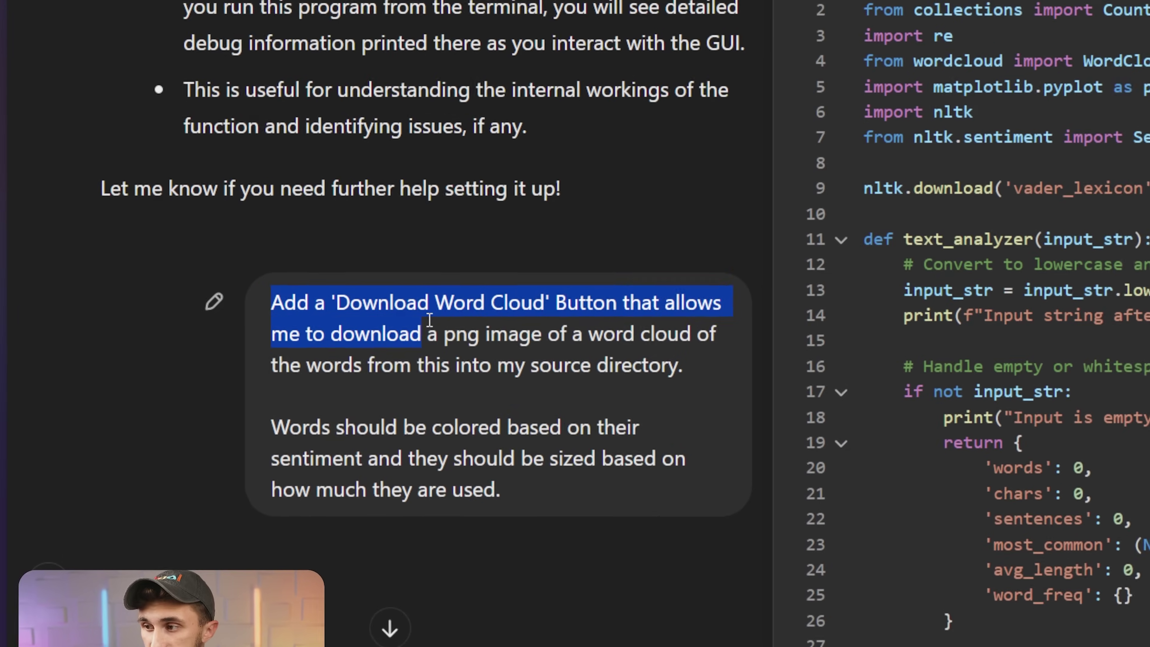
{"action": "left_click_drag", "start_coordinate": [430, 320], "coordinate": [703, 367]}
{"action": "left_click", "coordinate": [695, 371]}
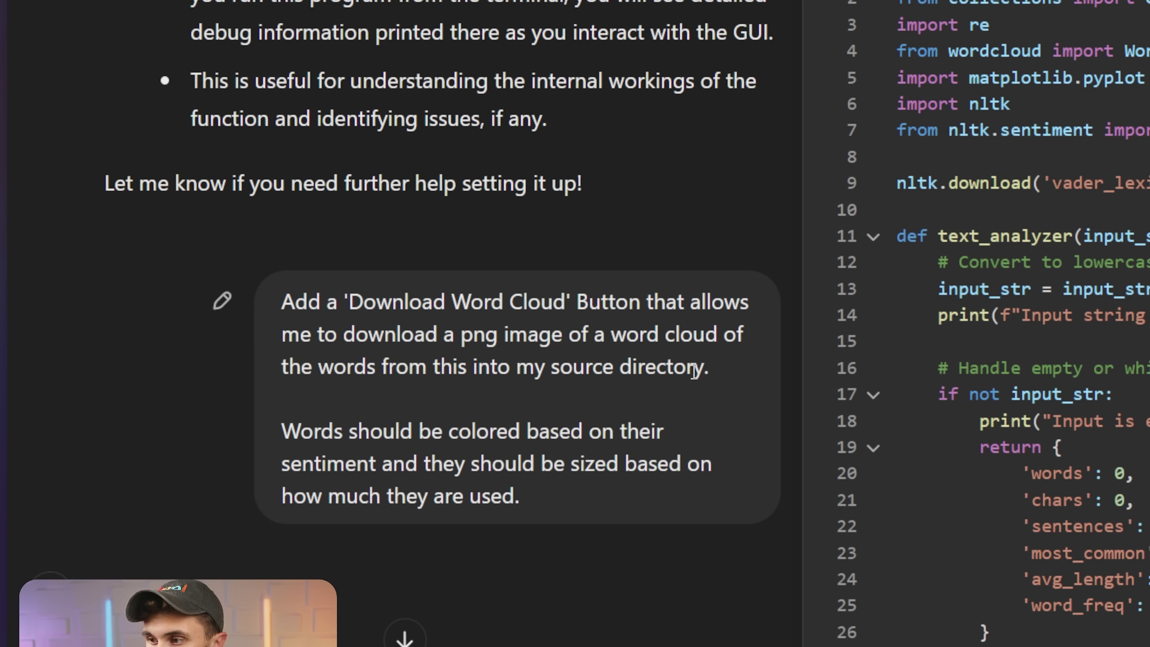
{"action": "left_click_drag", "start_coordinate": [335, 438], "coordinate": [595, 441]}
{"action": "left_click_drag", "start_coordinate": [471, 462], "coordinate": [524, 503]}
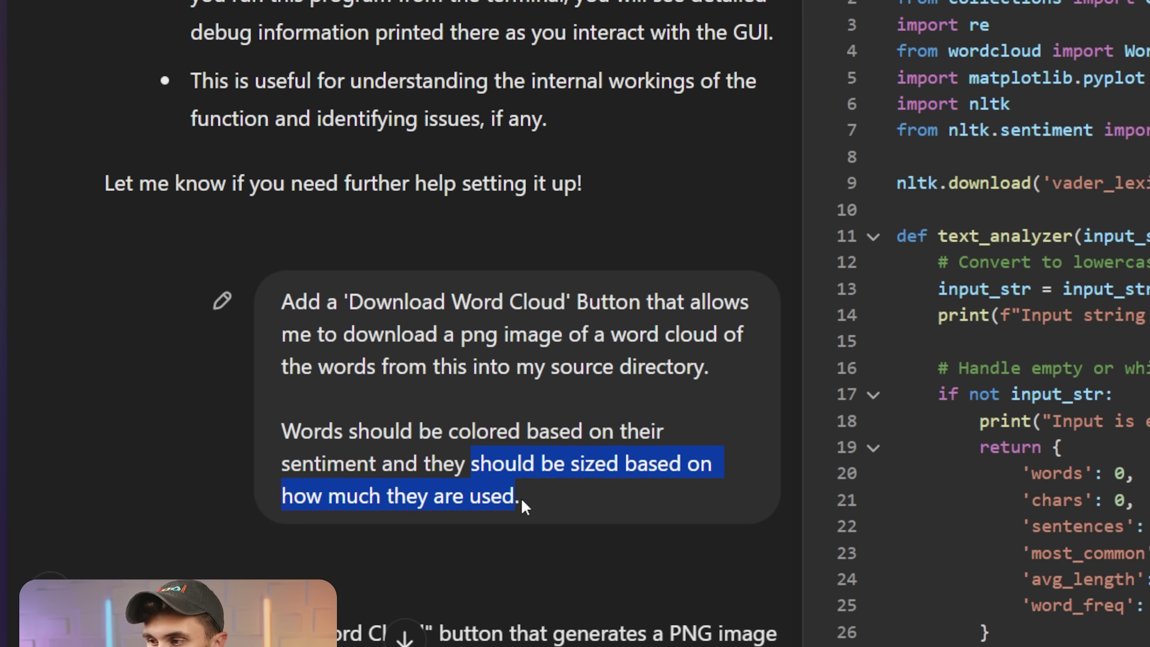
{"action": "scroll", "coordinate": [569, 595], "scroll_direction": "down", "scroll_amount": 5}
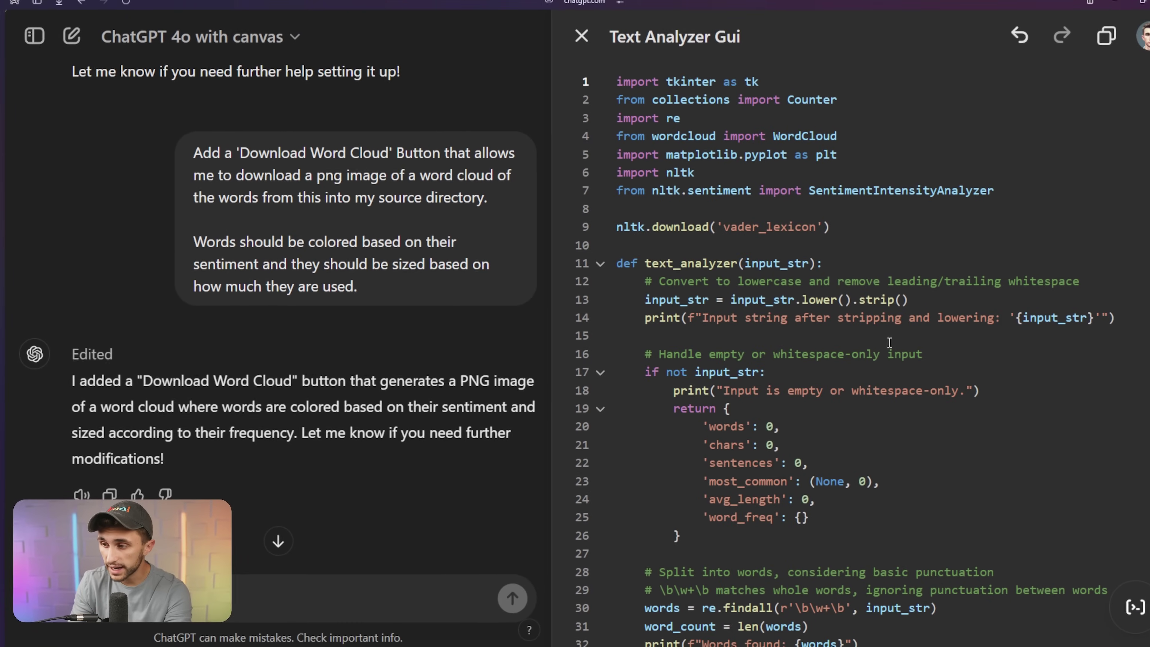
{"action": "left_click", "coordinate": [1085, 50]}
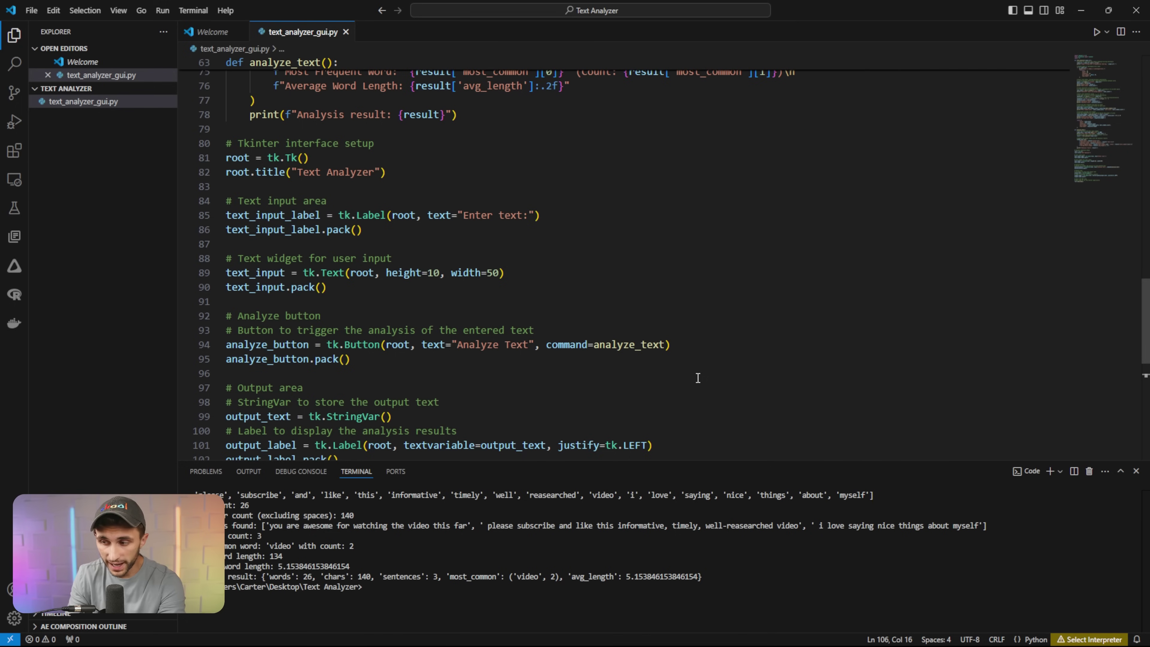
Replace everything in text_analyzer_gui.py with the copied Download Word Cloud version of the code.
{"action": "scroll", "coordinate": [696, 378], "scroll_direction": "up", "scroll_amount": 7}
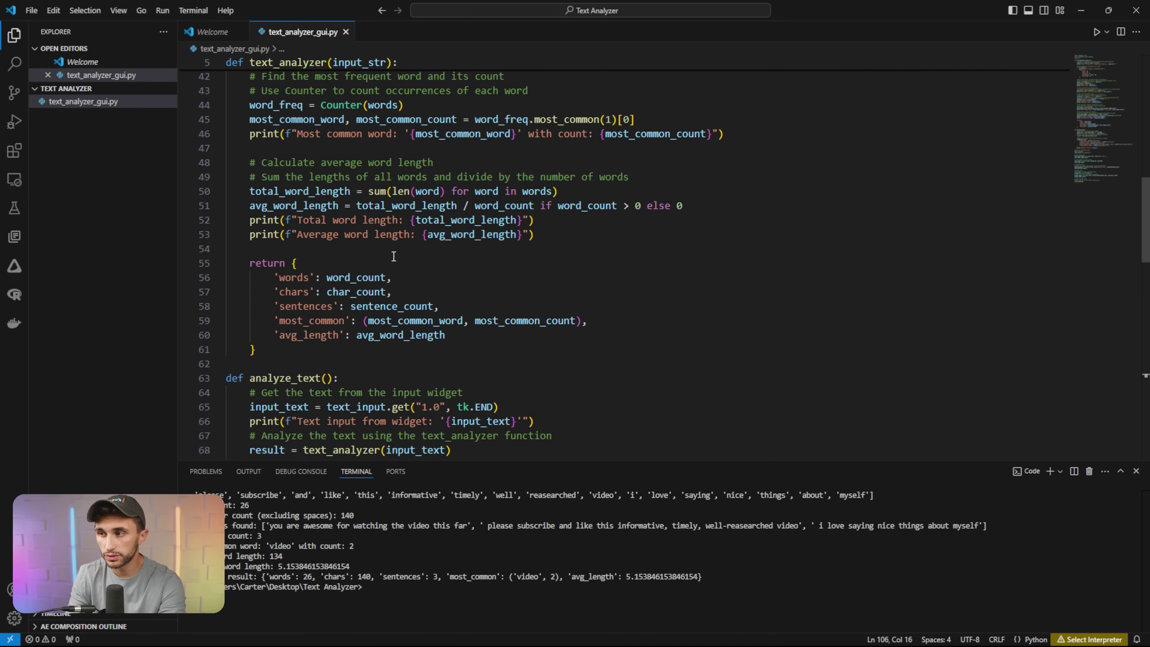
{"action": "scroll", "coordinate": [393, 256], "scroll_direction": "up", "scroll_amount": 4}
{"action": "left_click", "coordinate": [280, 149]}
{"action": "key", "text": "ctrl+a"}
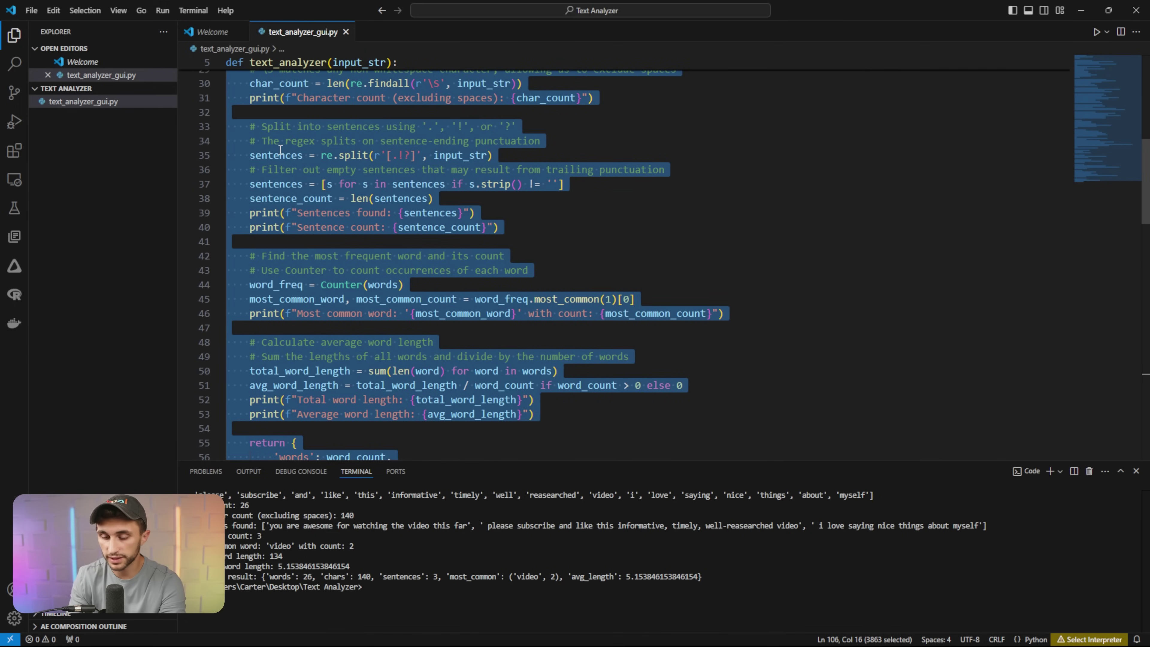
{"action": "key", "text": "BackSpace"}
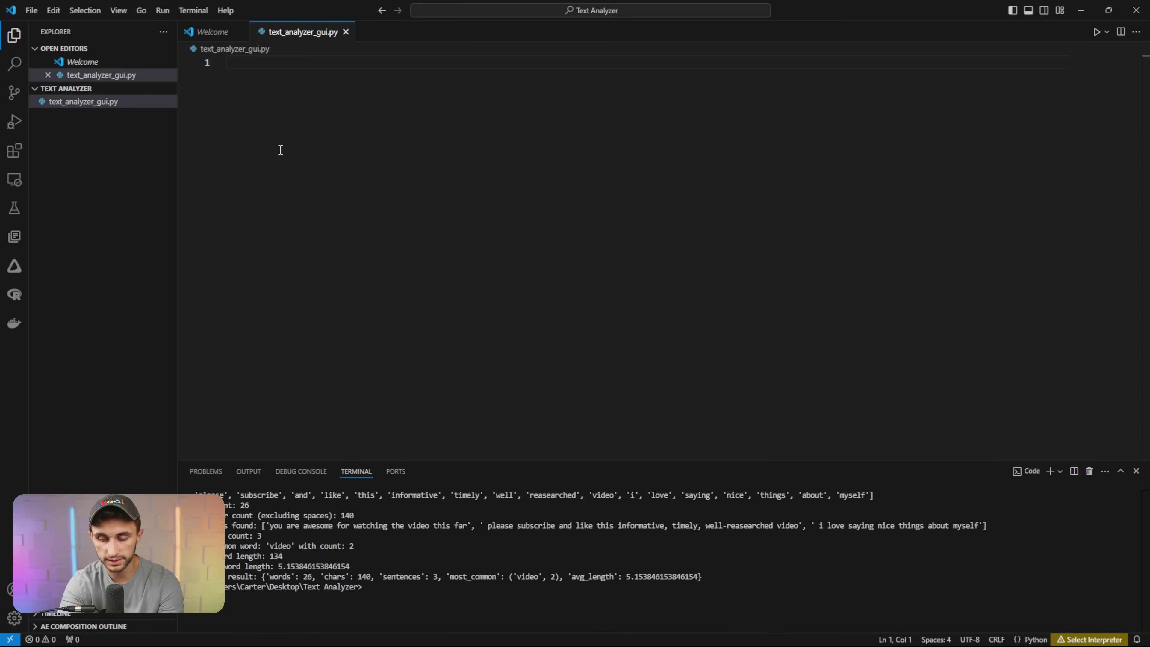
{"action": "key", "text": "ctrl+v"}
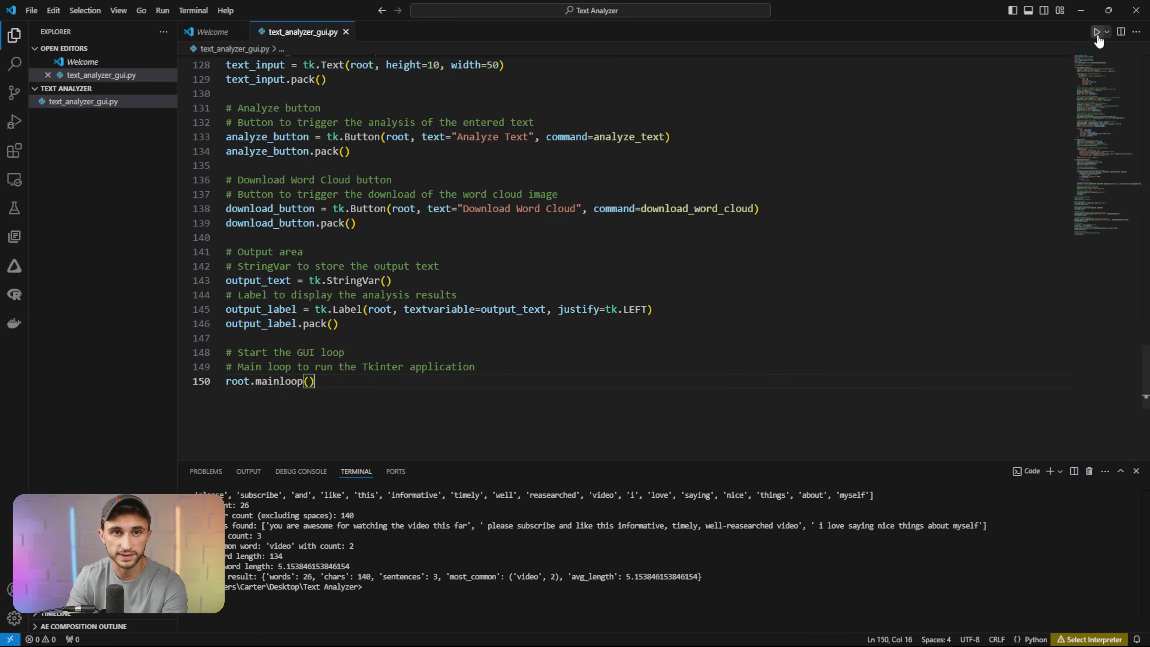
Run the updated script, then install the missing nltk module with pip install nltk.
{"action": "left_click", "coordinate": [1097, 32]}
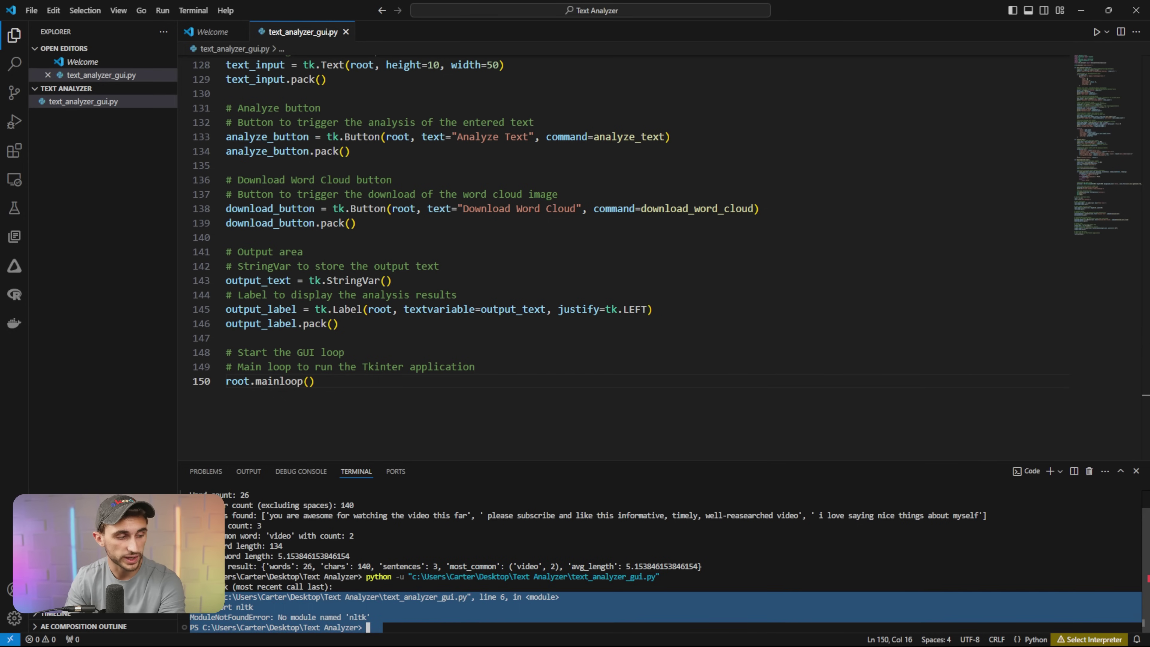
{"action": "mouse_move", "coordinate": [184, 577]}
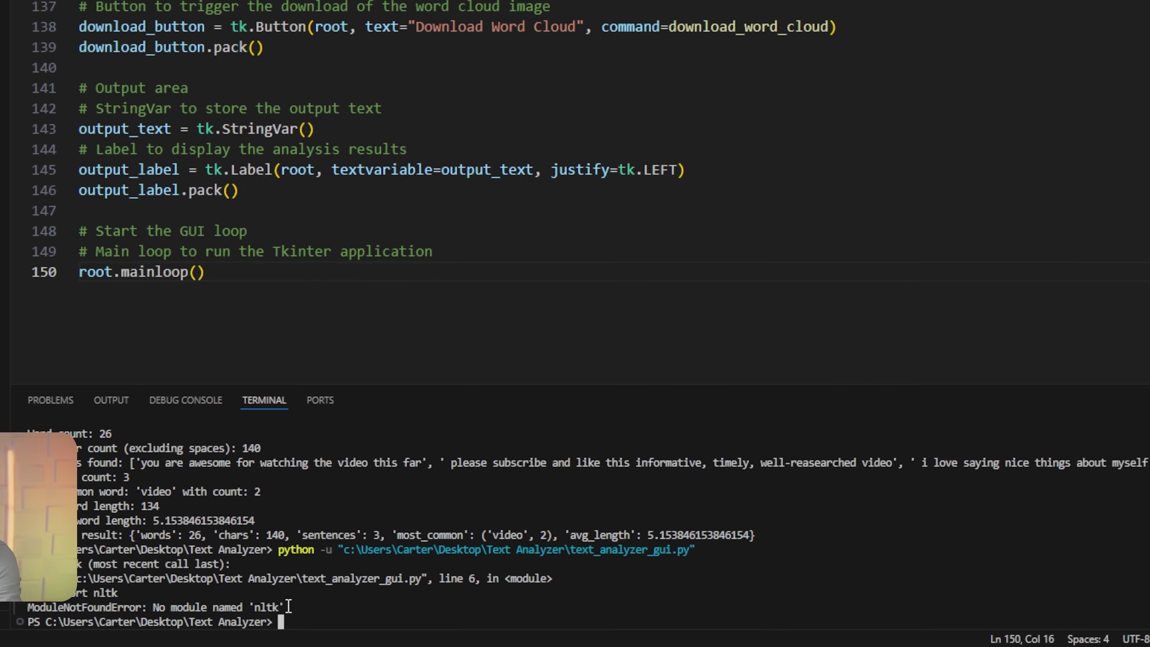
{"action": "left_click_drag", "start_coordinate": [370, 617], "coordinate": [355, 617]}
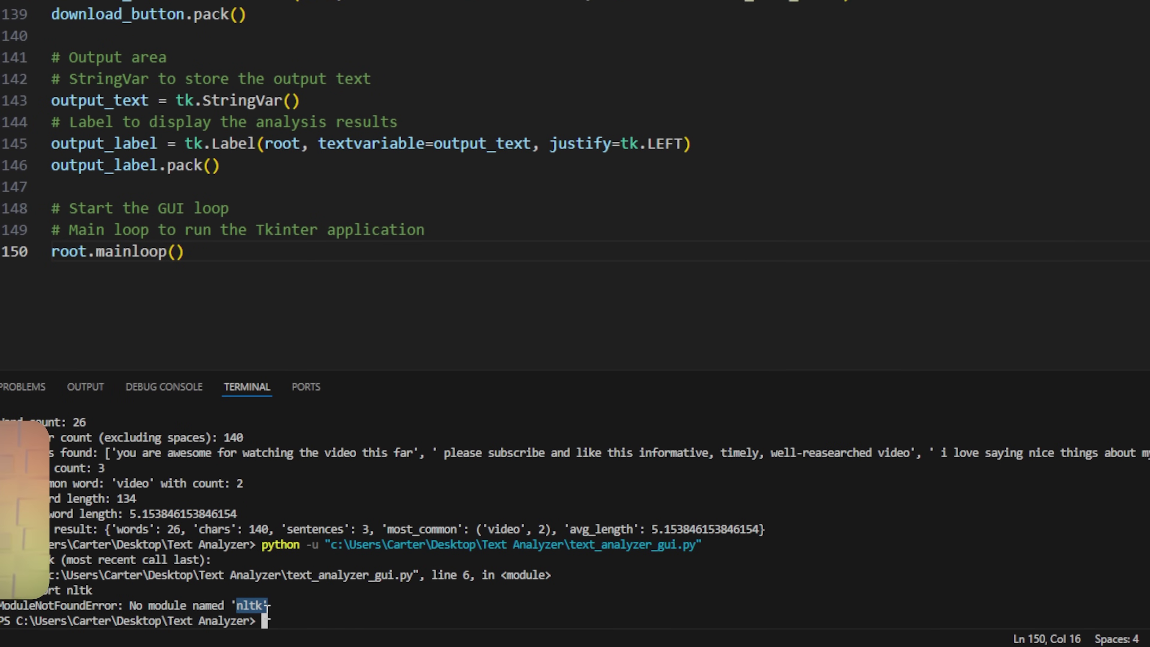
{"action": "left_click_drag", "start_coordinate": [1138, 399], "coordinate": [1136, 78]}
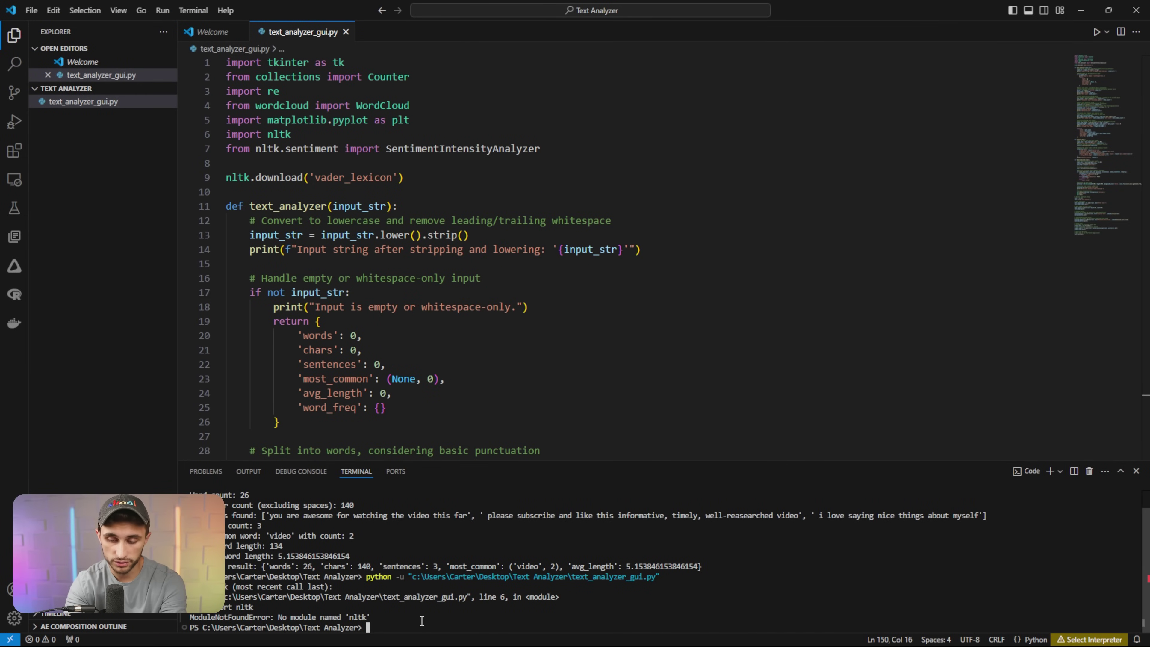
{"action": "type", "text": "p install "}
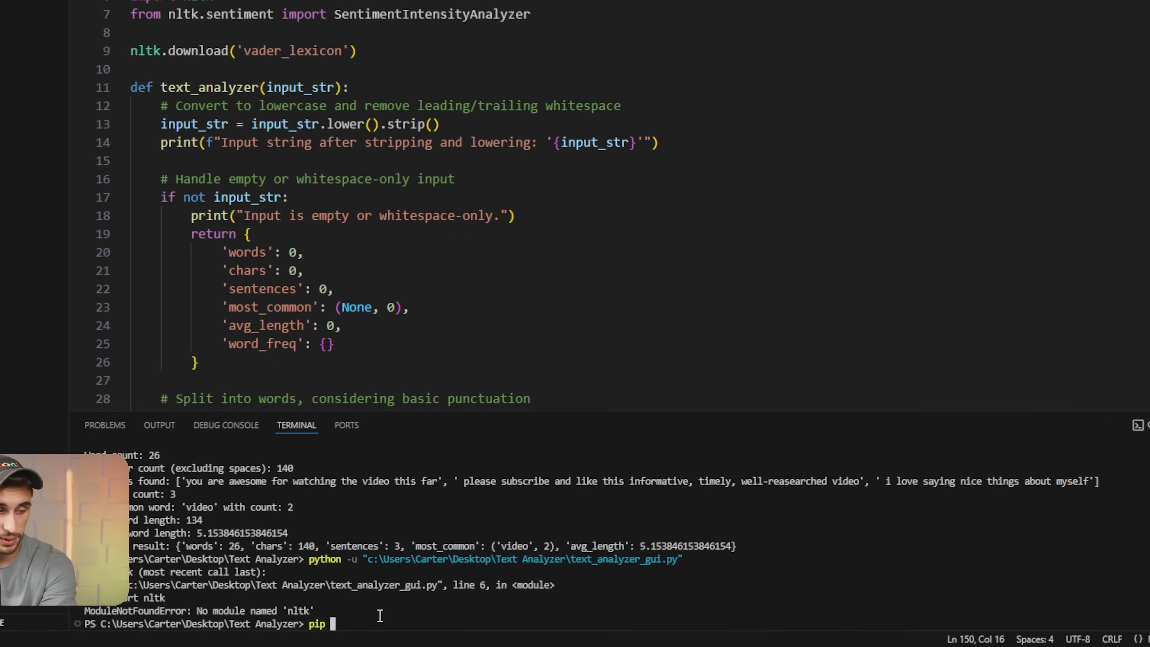
{"action": "type", "text": "nltk"}
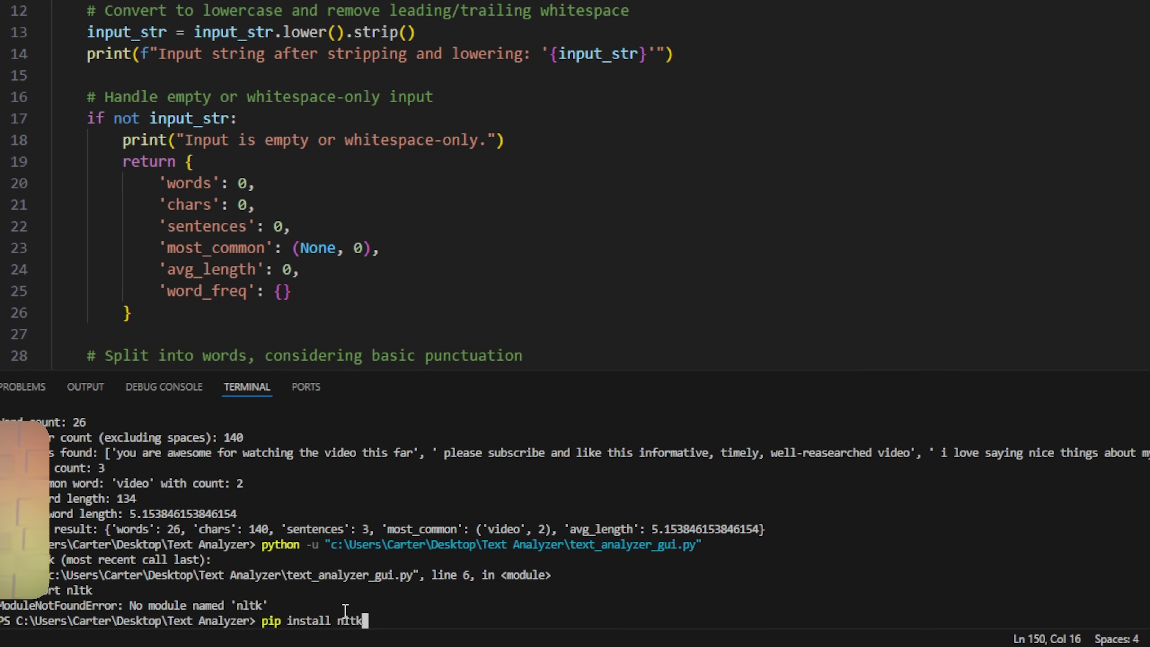
{"action": "key", "text": "Return"}
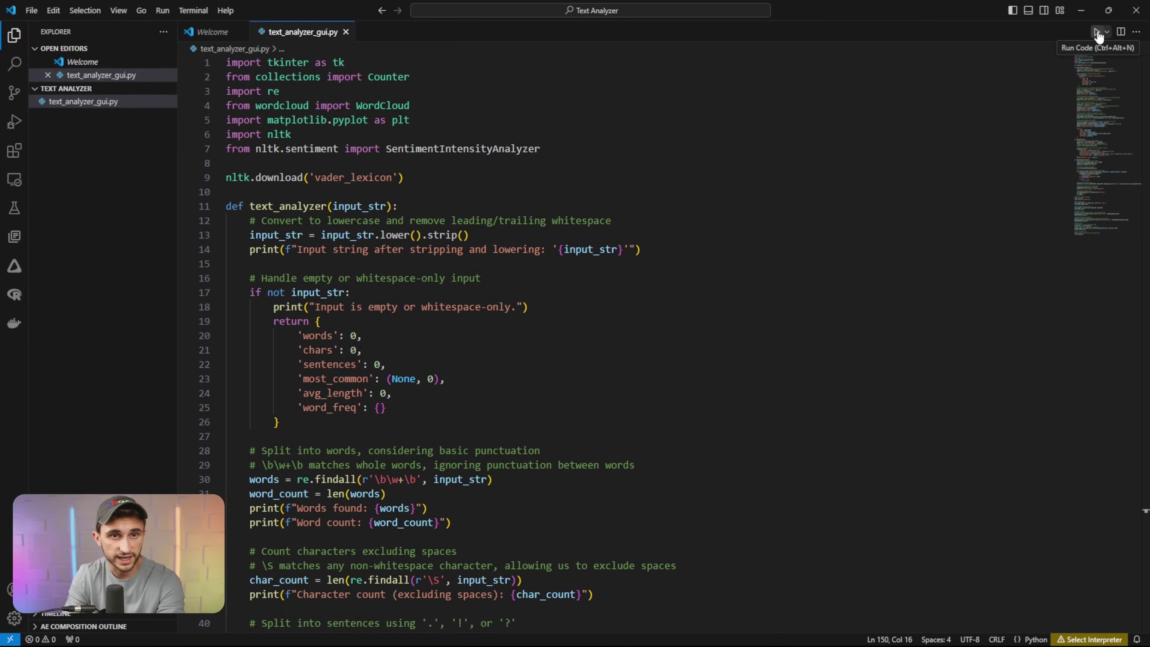
Launch the Text Analyzer app, centre its window, and type repeated yes and happy sample words.
{"action": "left_click", "coordinate": [1098, 34]}
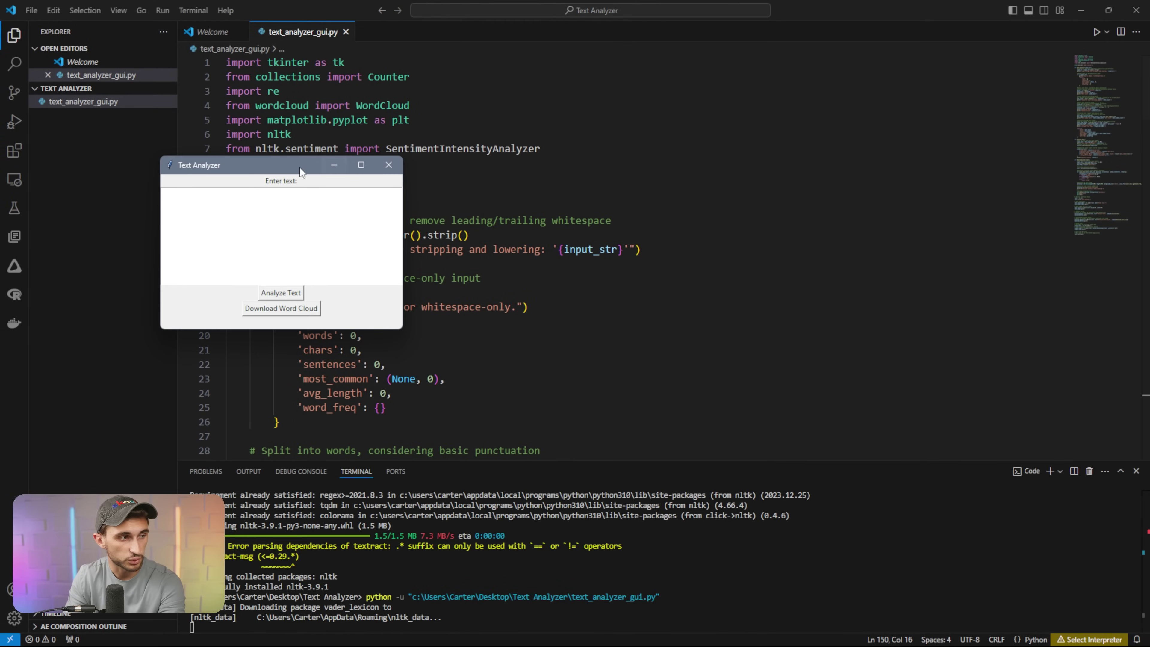
{"action": "left_click_drag", "start_coordinate": [300, 167], "coordinate": [651, 184]}
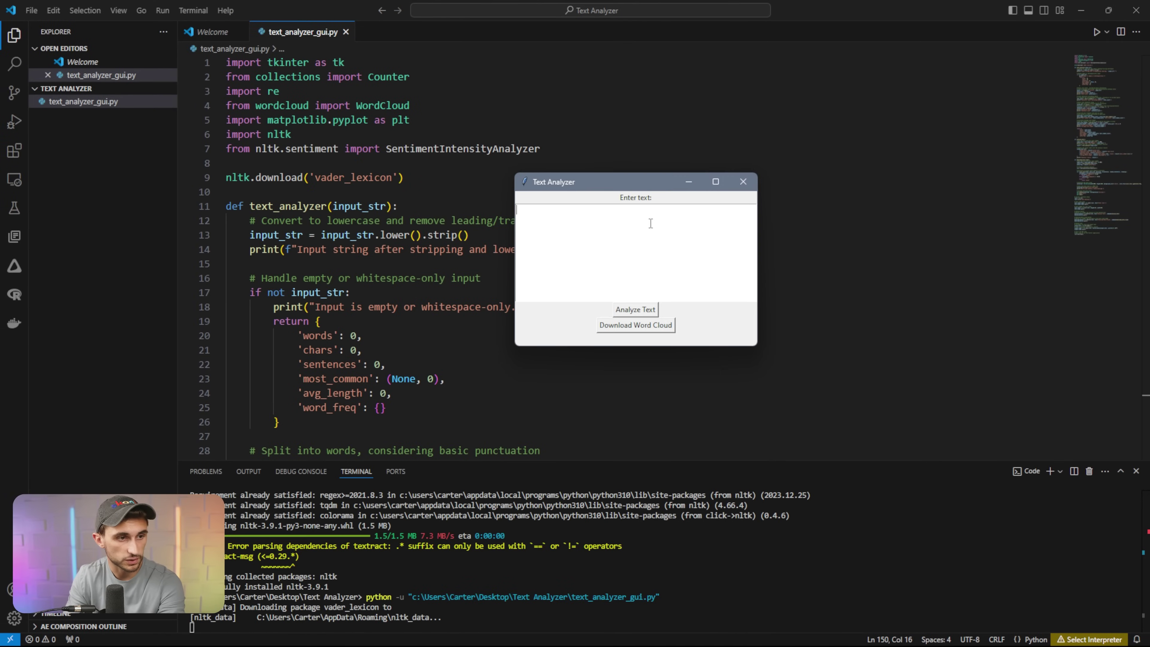
{"action": "type", "text": "yes yes"}
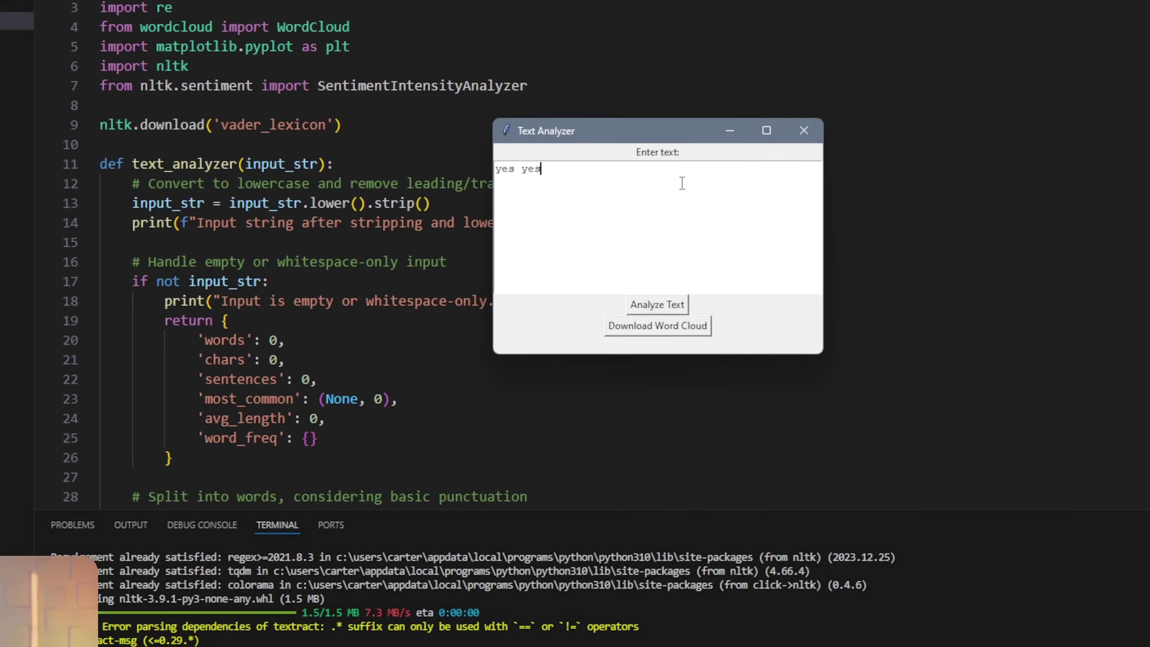
{"action": "type", "text": " ye"}
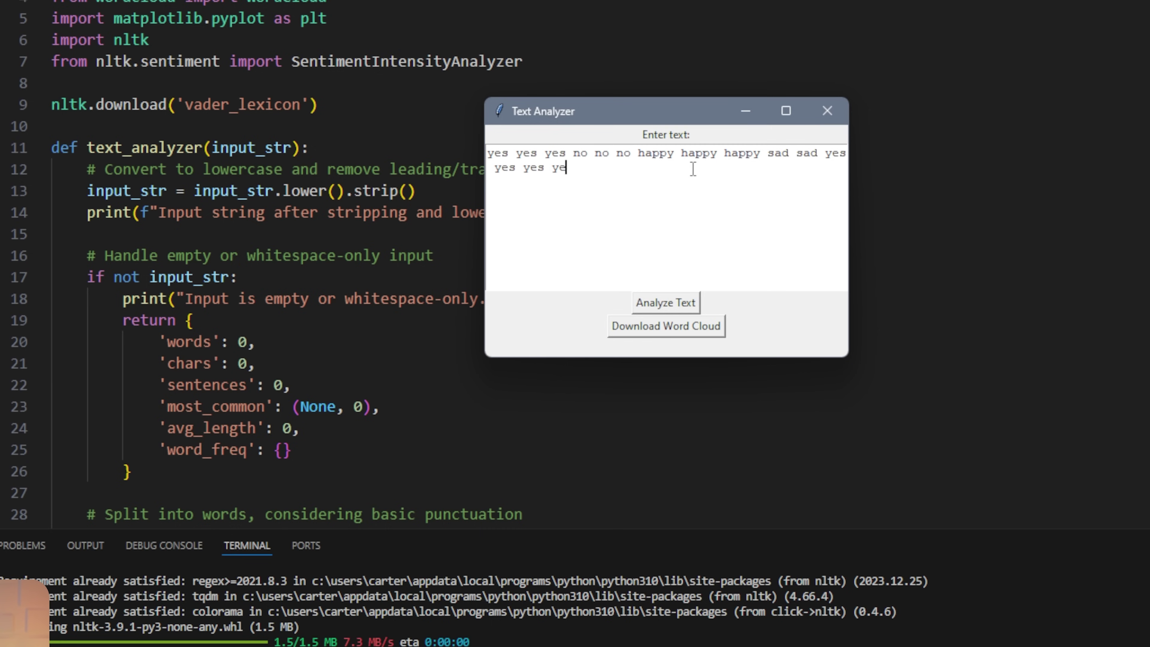
{"action": "type", "text": "s yes happy happy"}
Add periods after words so the sample text splits into sentences.
{"action": "left_click", "coordinate": [595, 153]}
{"action": "type", "text": "."}
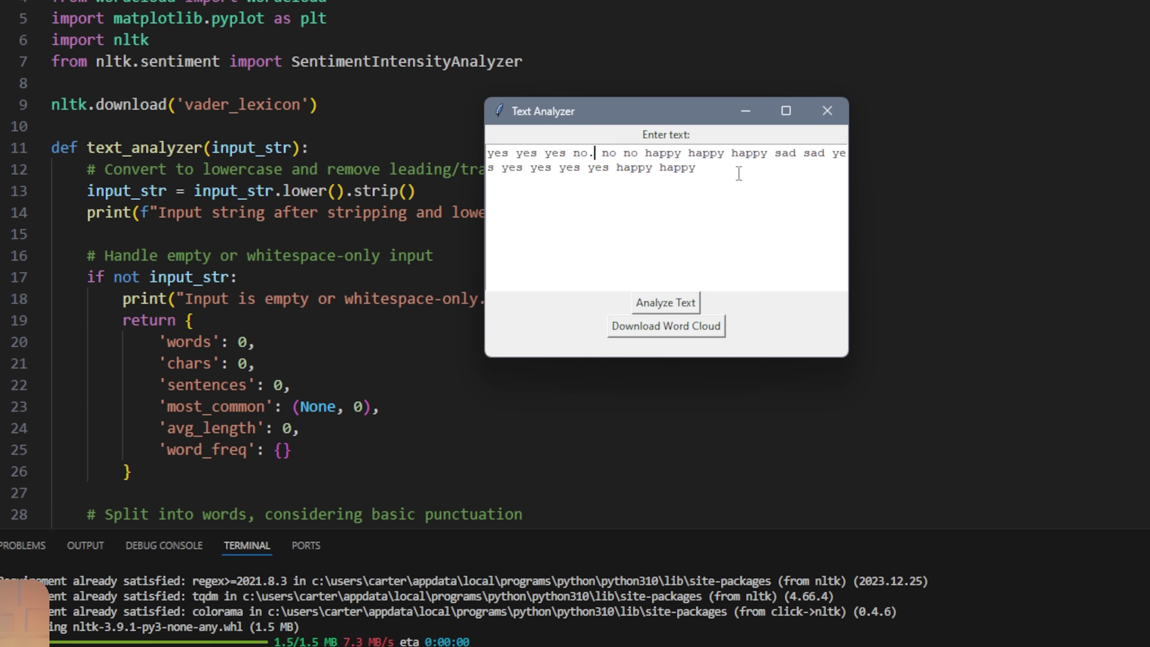
{"action": "type", "text": "."}
{"action": "left_click", "coordinate": [727, 170]}
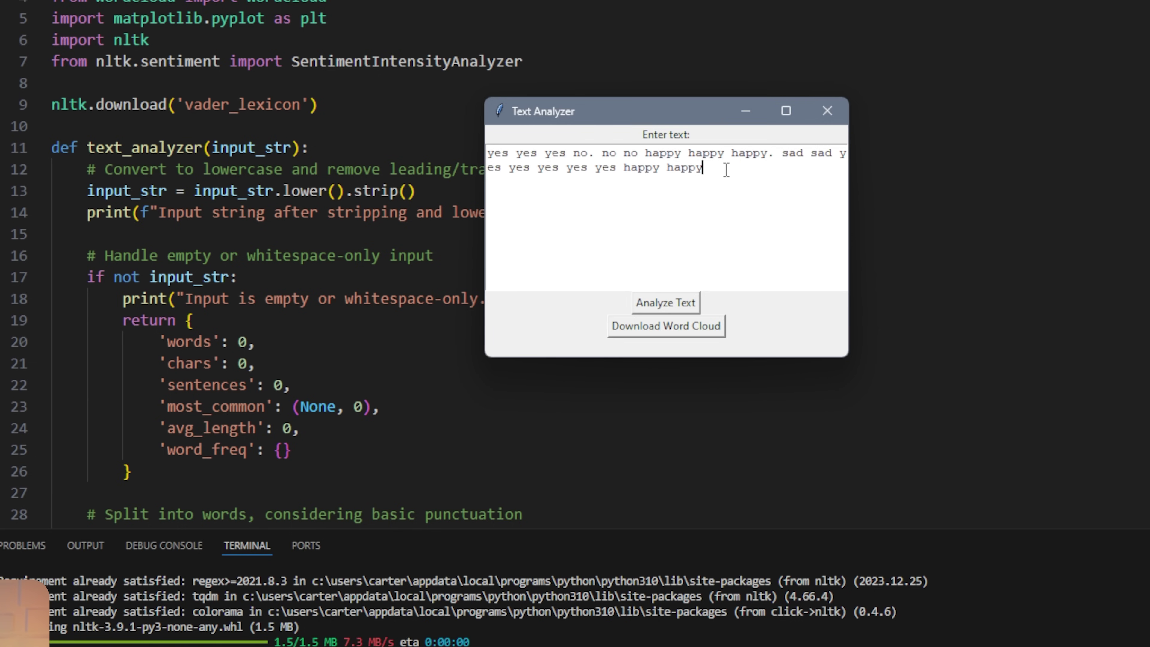
{"action": "left_click_drag", "start_coordinate": [709, 171], "coordinate": [667, 173]}
{"action": "left_click_drag", "start_coordinate": [774, 154], "coordinate": [733, 160]}
{"action": "left_click", "coordinate": [765, 188]}
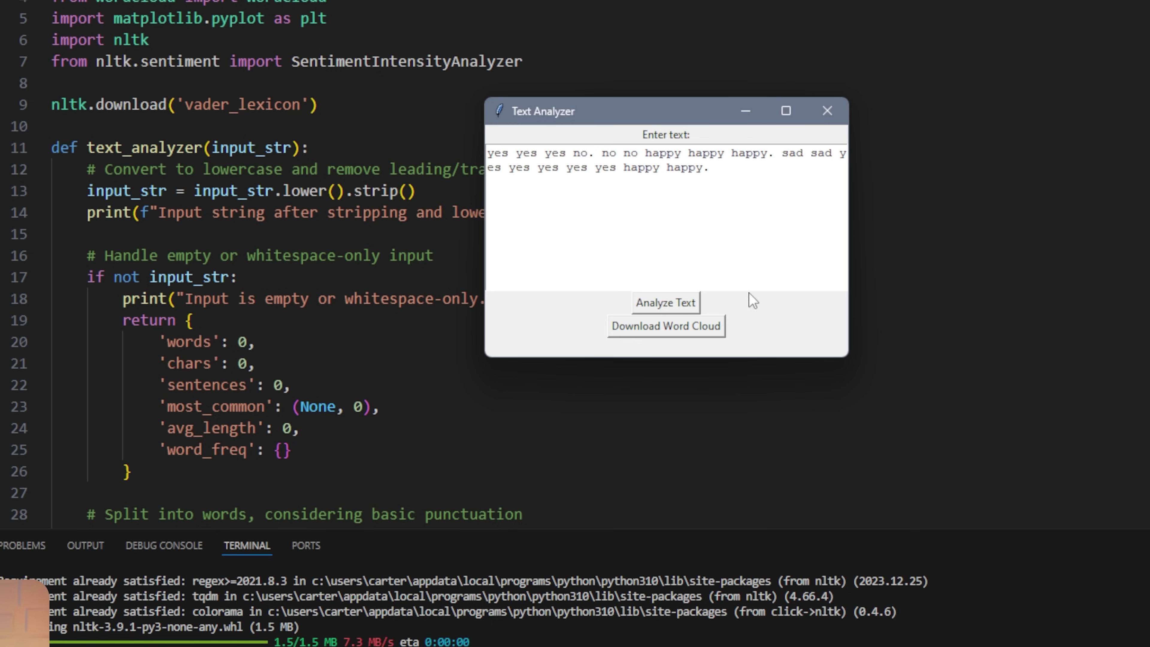
Generate the sample text's word cloud and save it as word_cloud.png.
{"action": "left_click", "coordinate": [719, 328]}
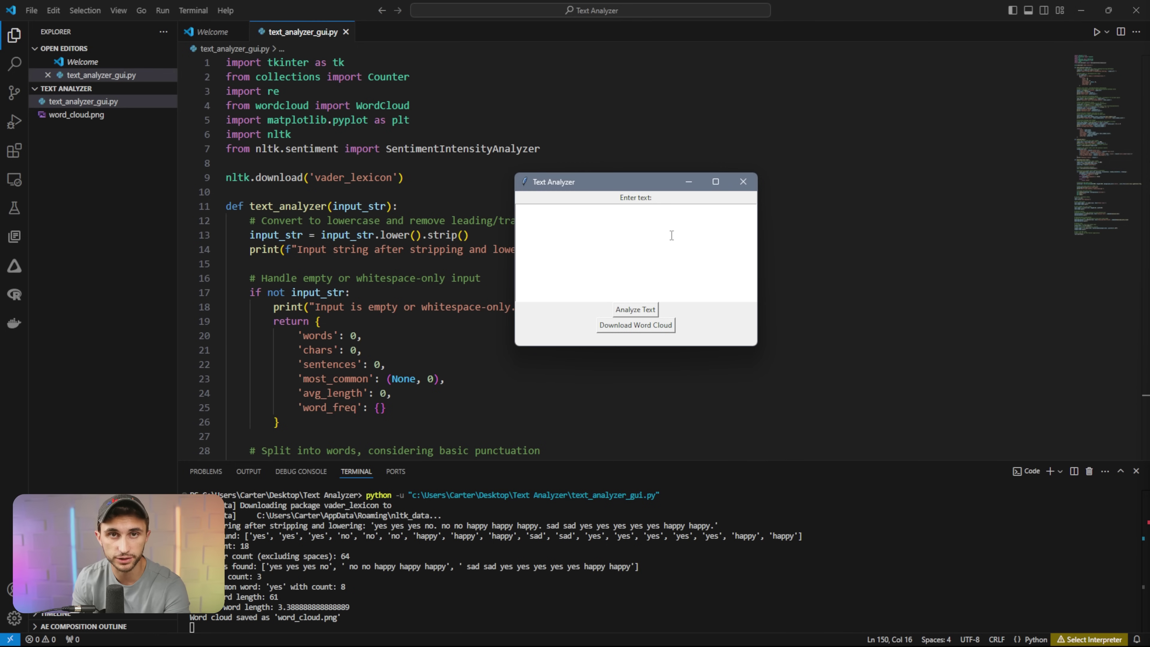
Analyze a pasted Gatsby chapter (50539 words) and zoom into its sentiment-coloured word cloud.
{"action": "key", "text": "ctrl+v"}
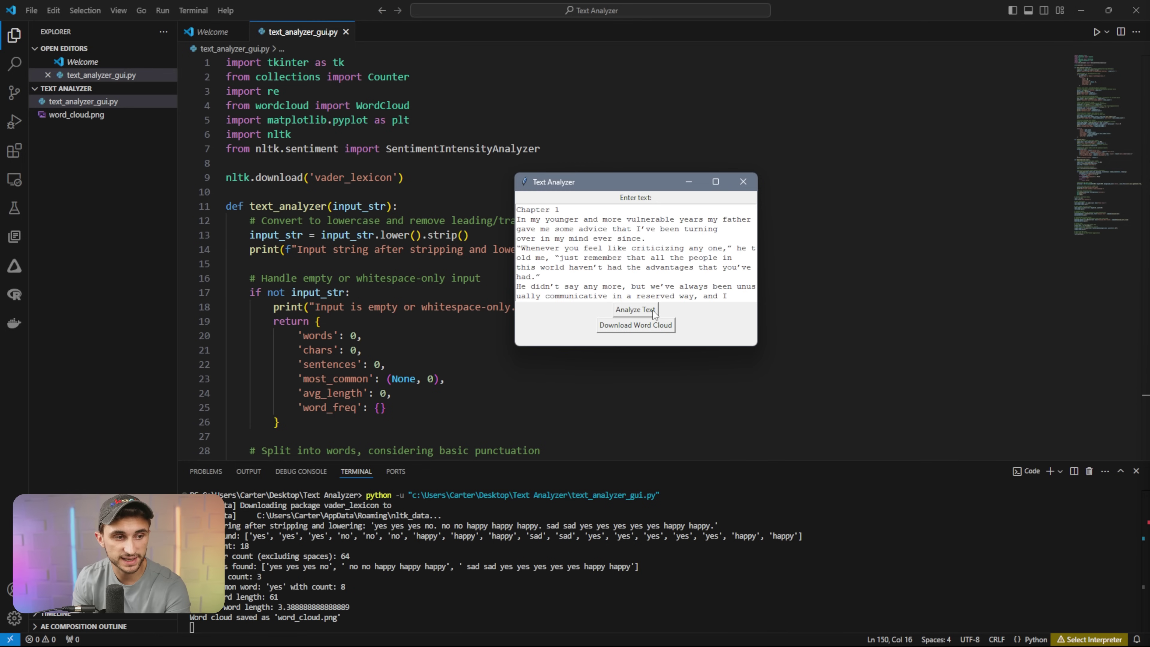
{"action": "left_click", "coordinate": [654, 313]}
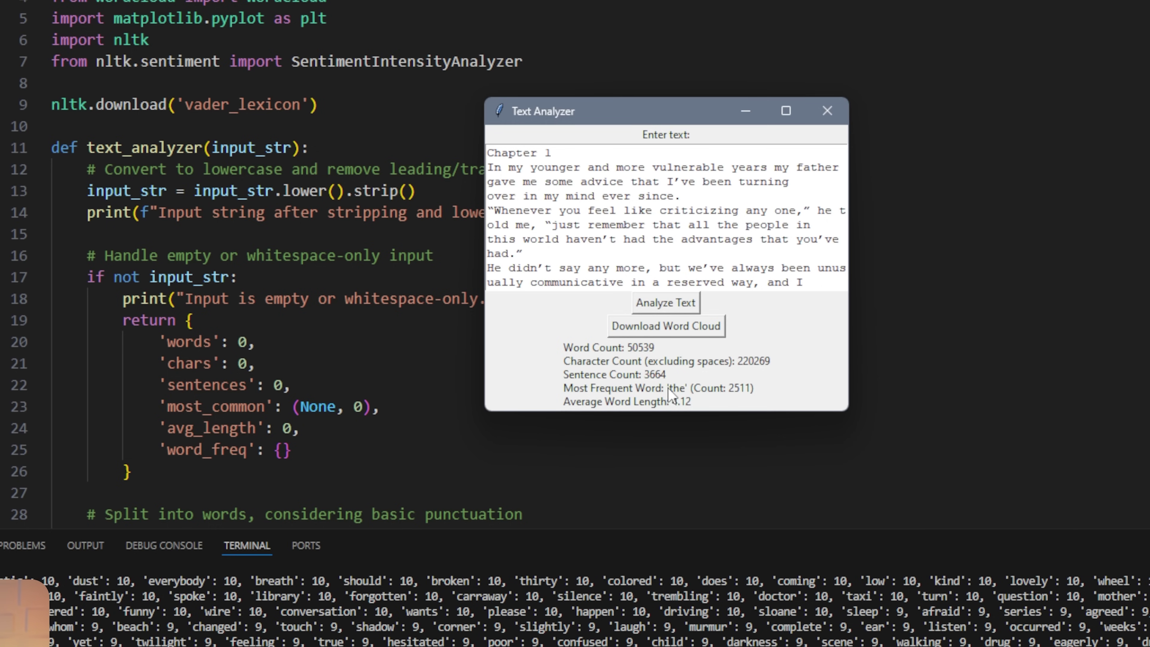
{"action": "left_click", "coordinate": [708, 336]}
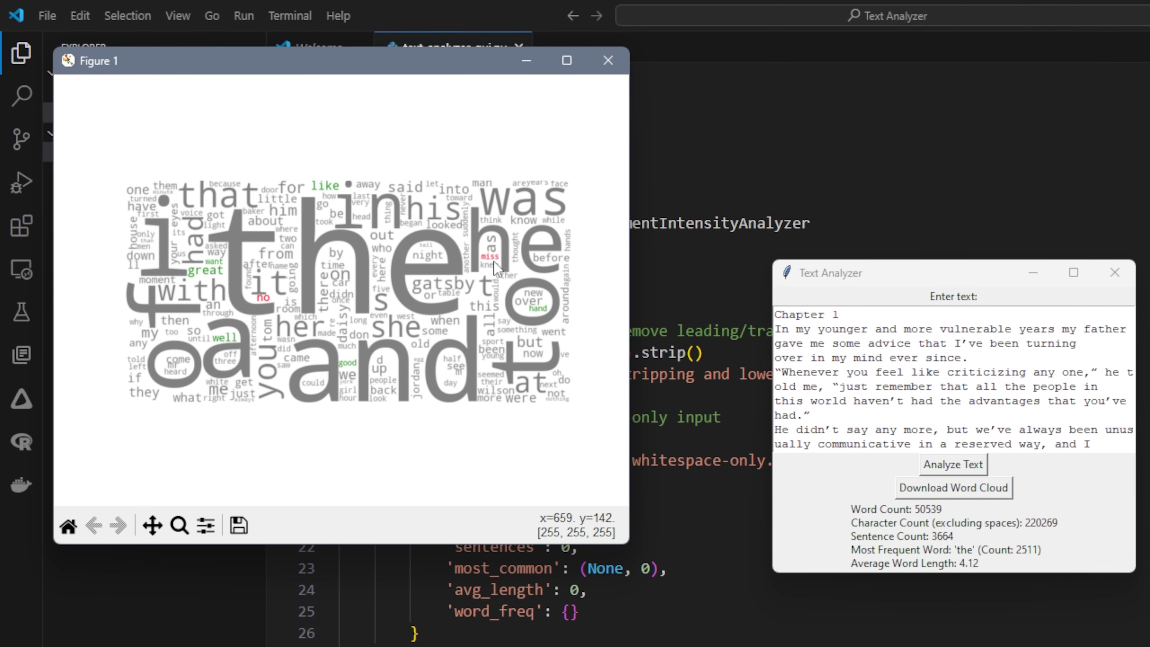
{"action": "key", "text": "o"}
{"action": "left_click_drag", "start_coordinate": [495, 265], "coordinate": [251, 311]}
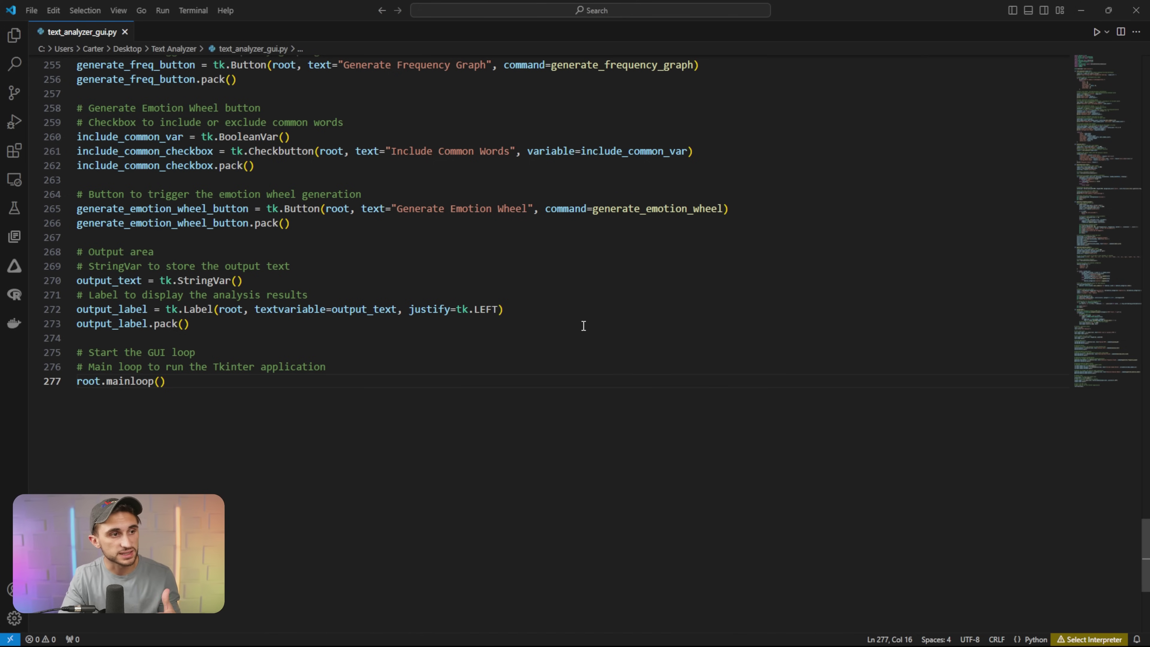
Upload the Slissi Business Plan PDF in the app and select the resulting PyPDF2 error traceback.
{"action": "left_click_drag", "start_coordinate": [213, 386], "coordinate": [122, 359]}
{"action": "left_click", "coordinate": [592, 353]}
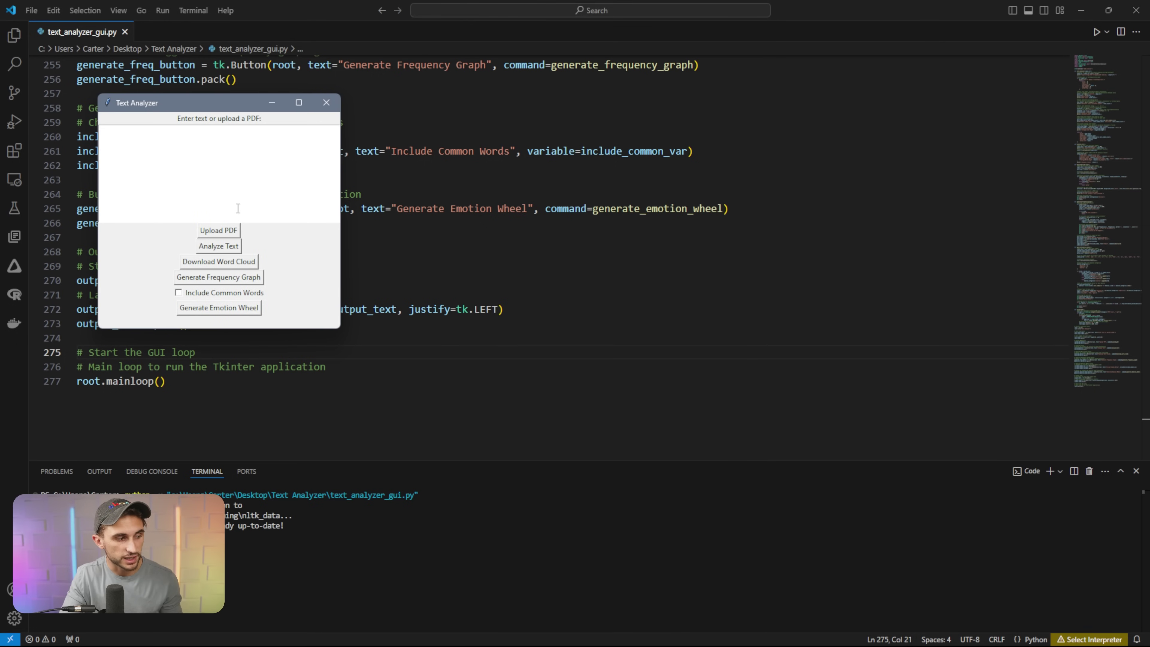
{"action": "left_click", "coordinate": [233, 234]}
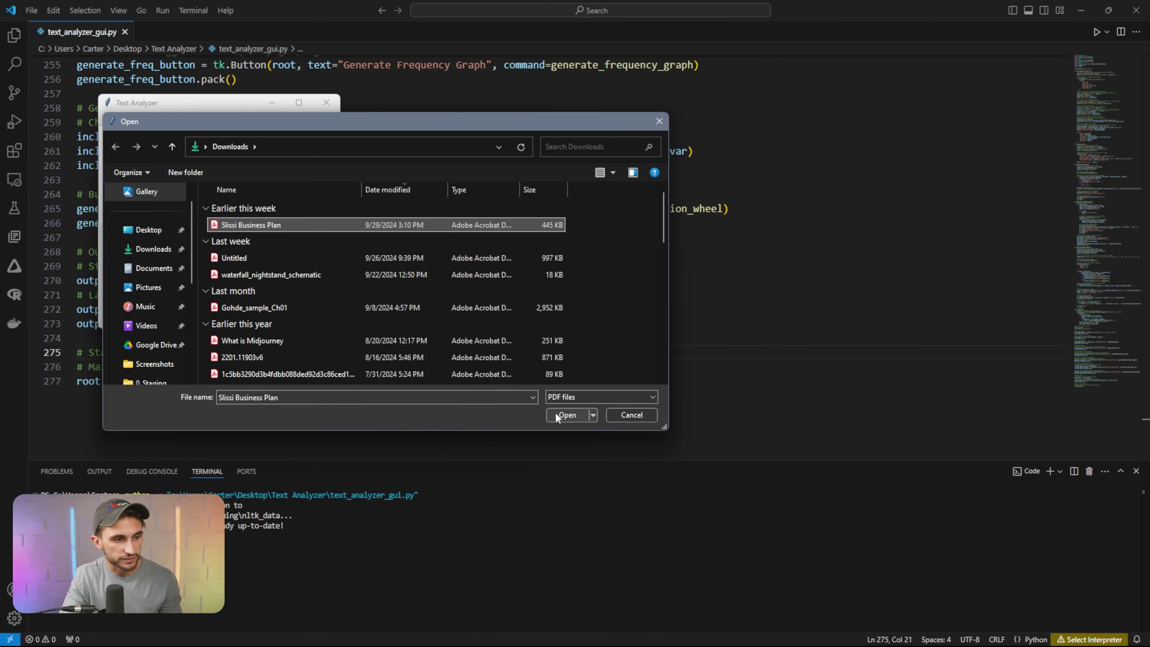
{"action": "left_click", "coordinate": [555, 413]}
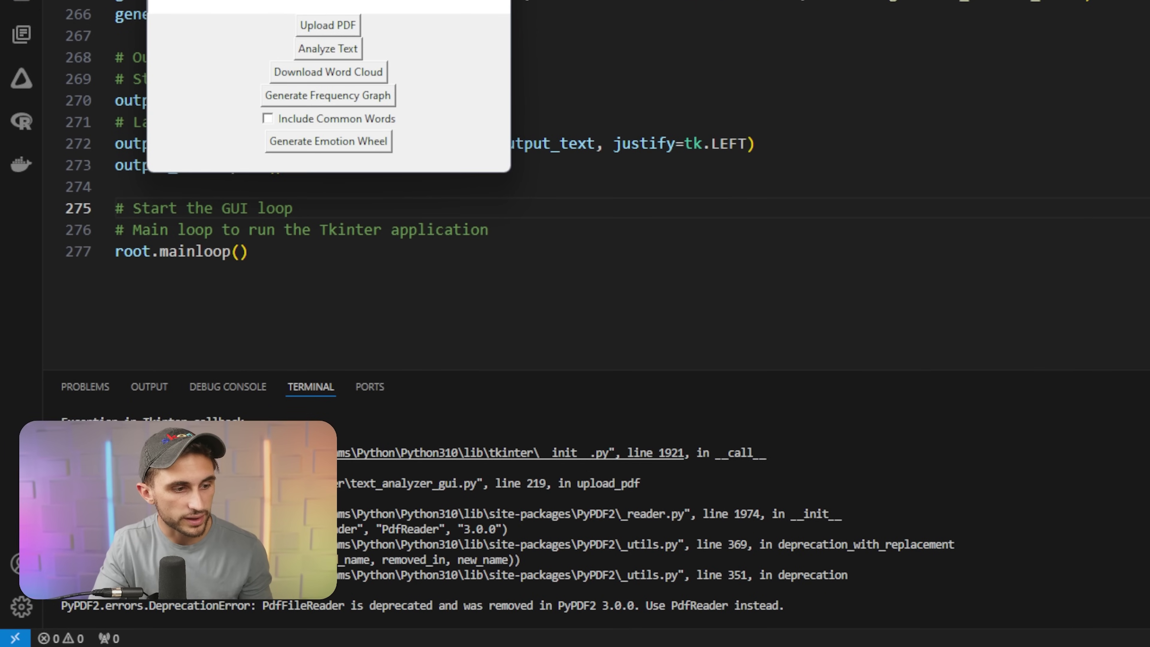
{"action": "left_click", "coordinate": [795, 608]}
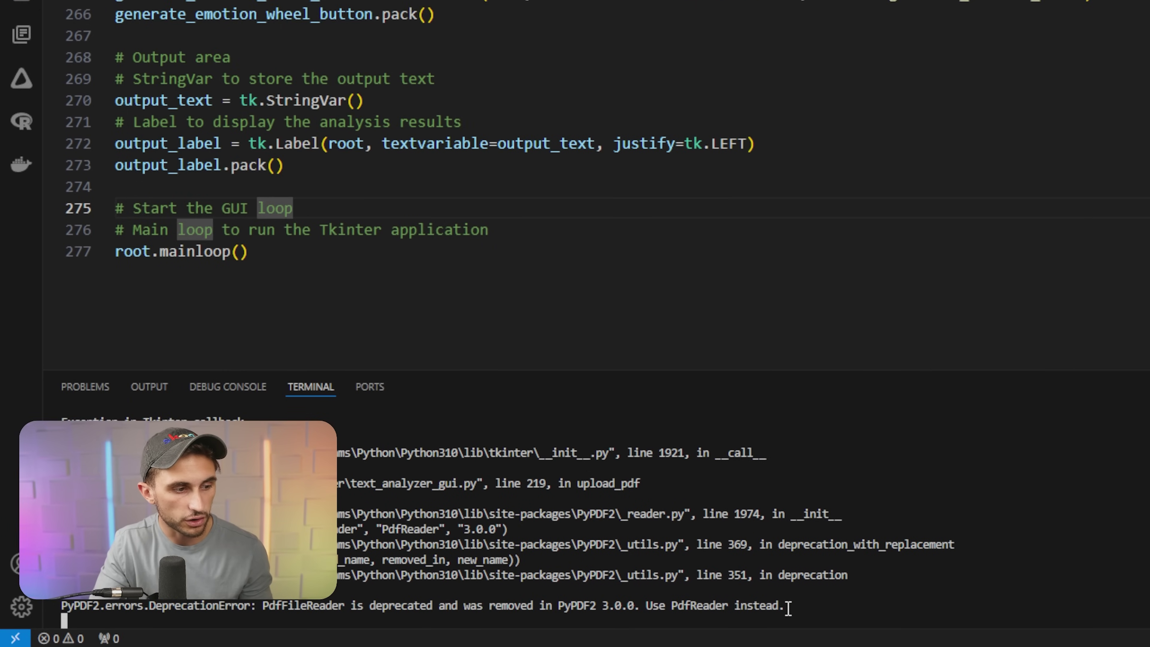
{"action": "left_click_drag", "start_coordinate": [795, 609], "coordinate": [488, 442]}
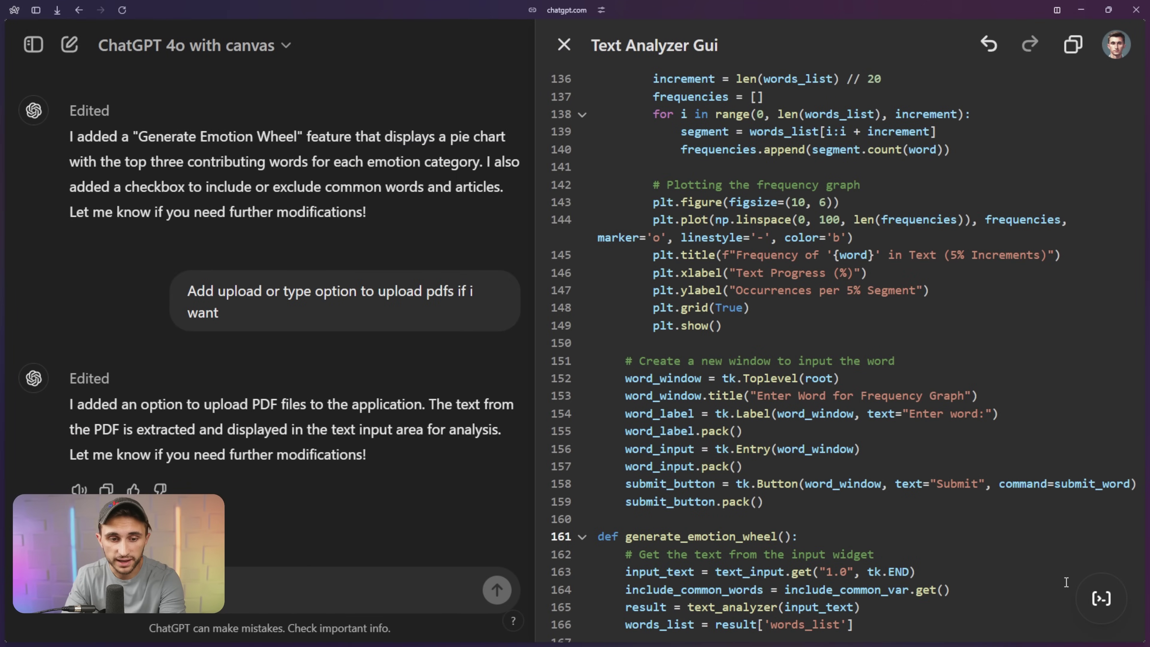
Run the canvas Fix bugs shortcut on the Text Analyzer code.
{"action": "mouse_move", "coordinate": [1107, 601]}
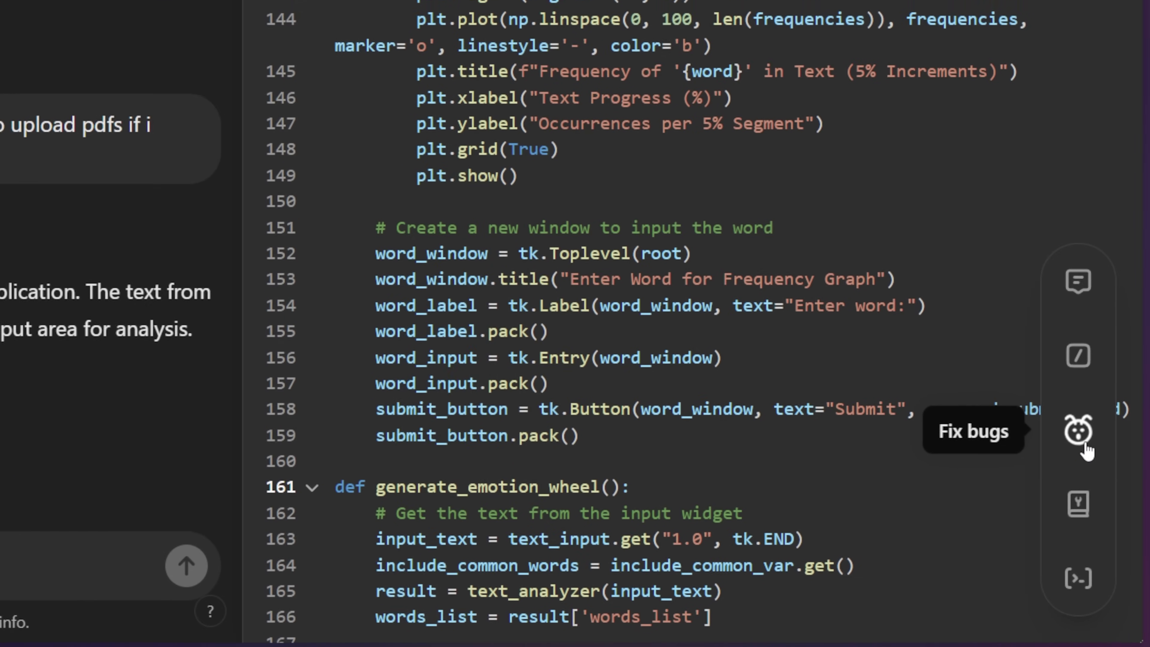
{"action": "left_click", "coordinate": [1103, 500]}
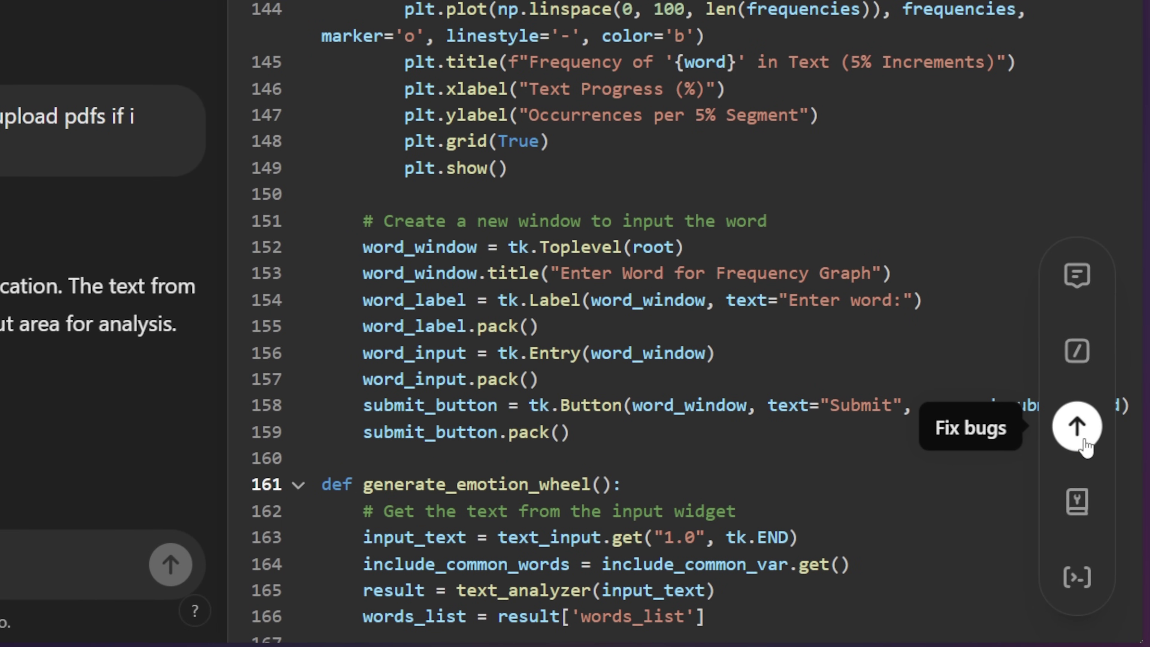
{"action": "left_click", "coordinate": [1082, 437]}
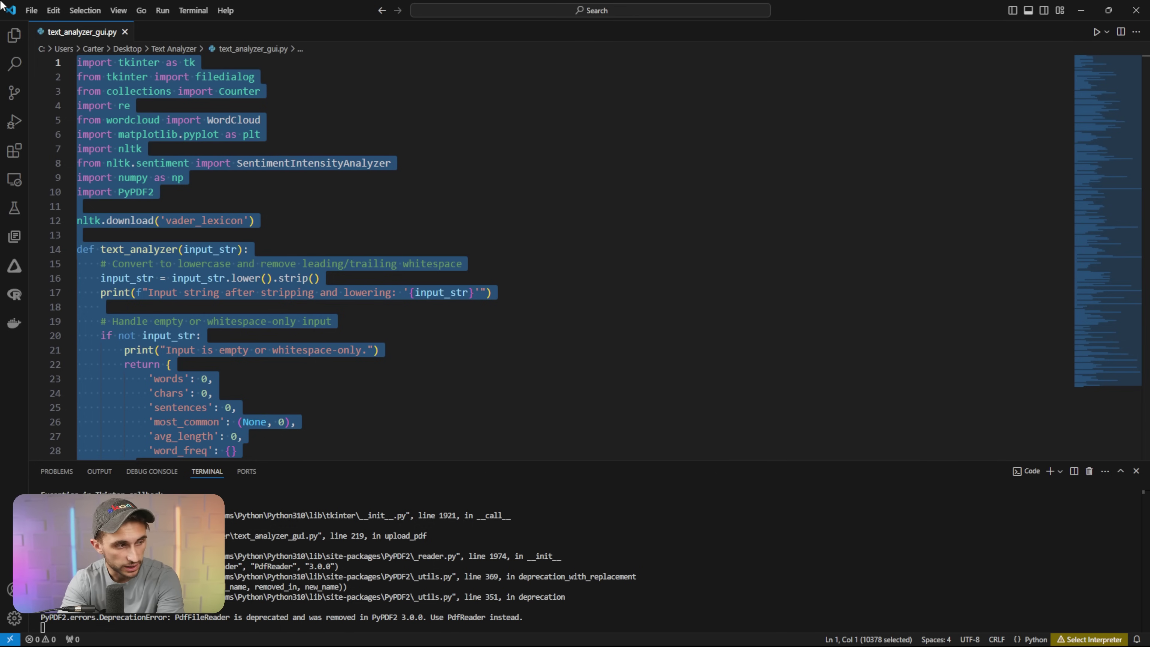
Swap in the 213-line bug-fixed code and copy the terminal's PdfFileReader error traceback.
{"action": "key", "text": "BackSpace"}
{"action": "key", "text": "ctrl+v"}
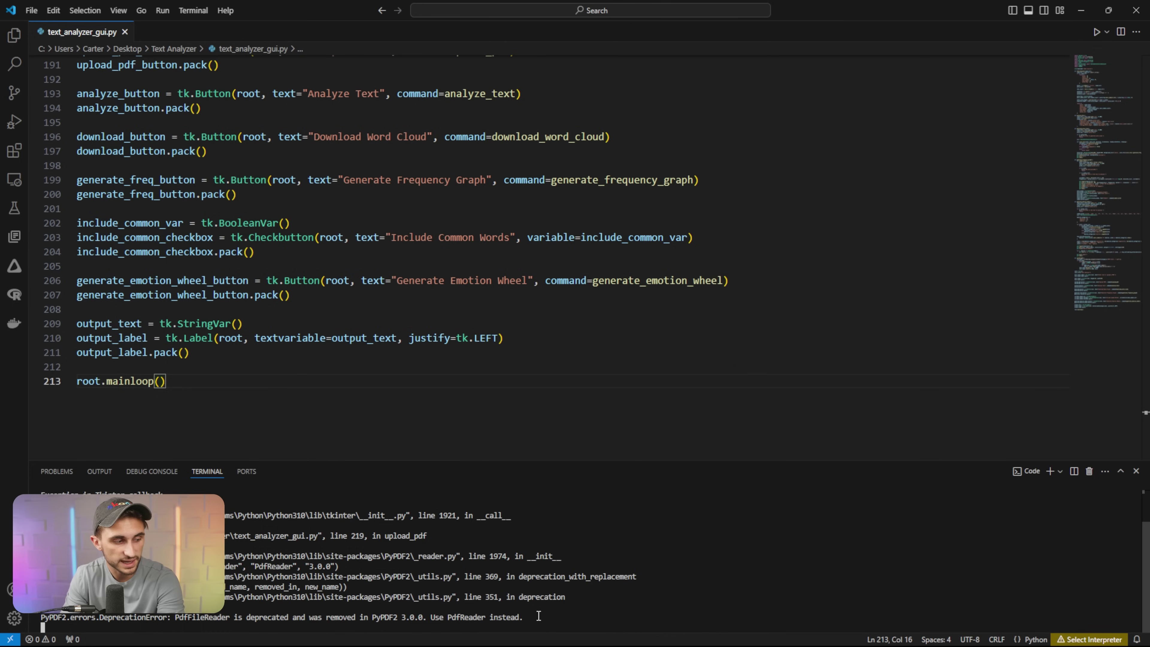
{"action": "left_click_drag", "start_coordinate": [539, 615], "coordinate": [38, 490]}
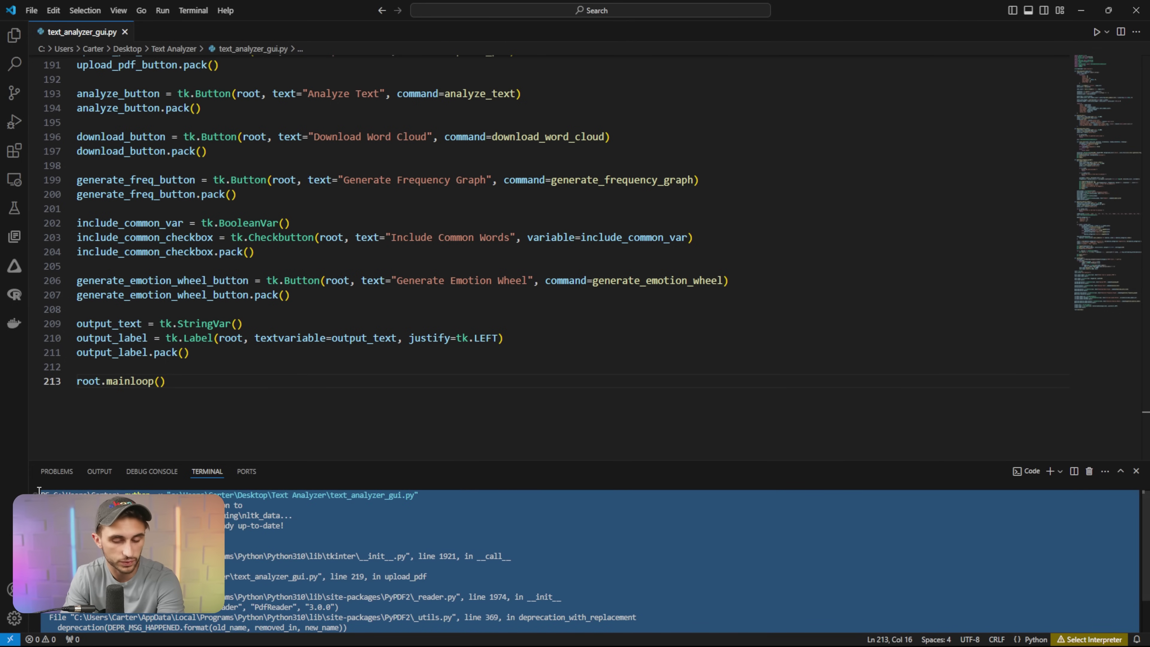
{"action": "key", "text": "ctrl+c"}
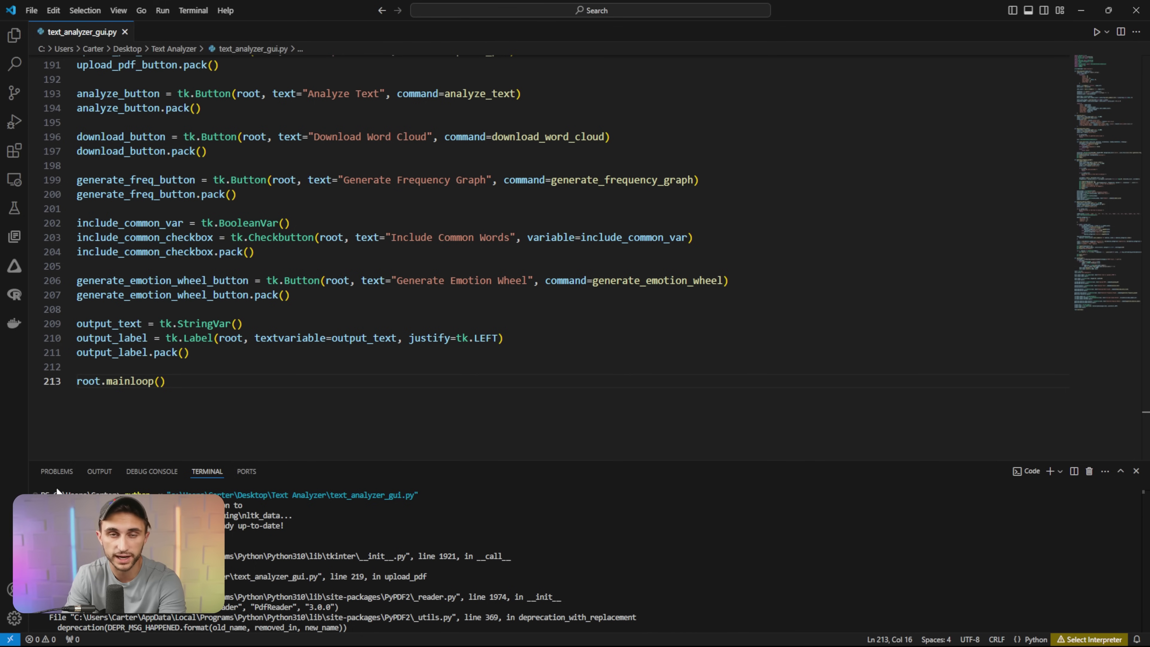
{"action": "left_click_drag", "start_coordinate": [43, 491], "coordinate": [438, 644]}
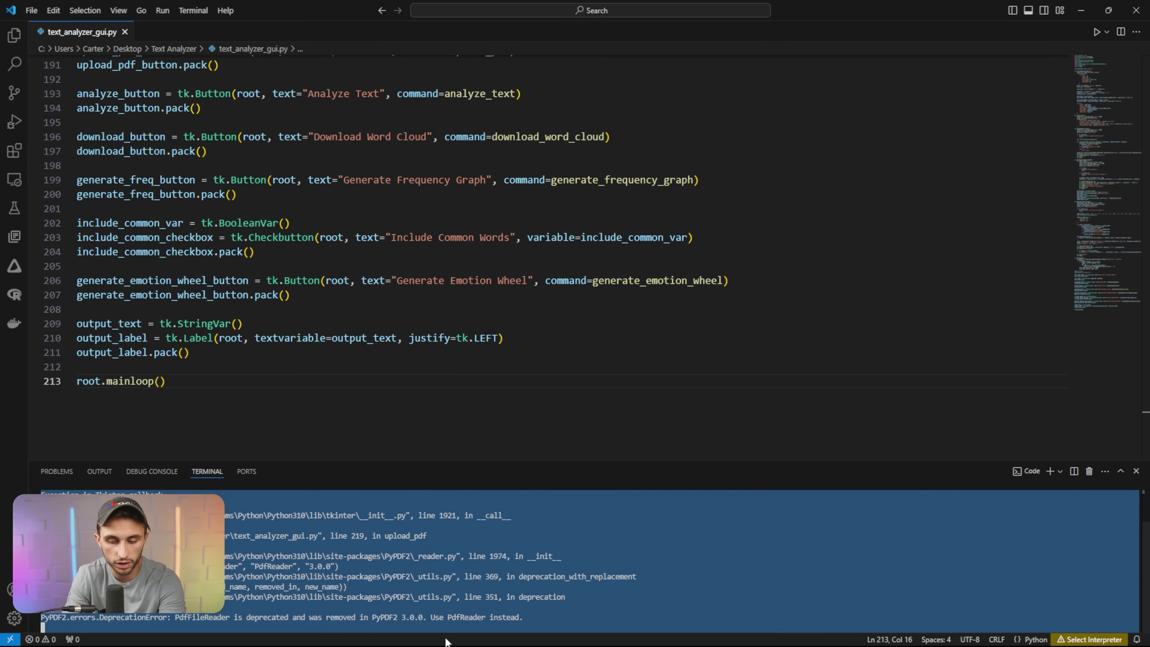
Send ChatGPT a 'Terminal error:' message containing the copied PyPDF2 traceback.
{"action": "key", "text": "ctrl+c"}
{"action": "key", "text": "alt+Tab"}
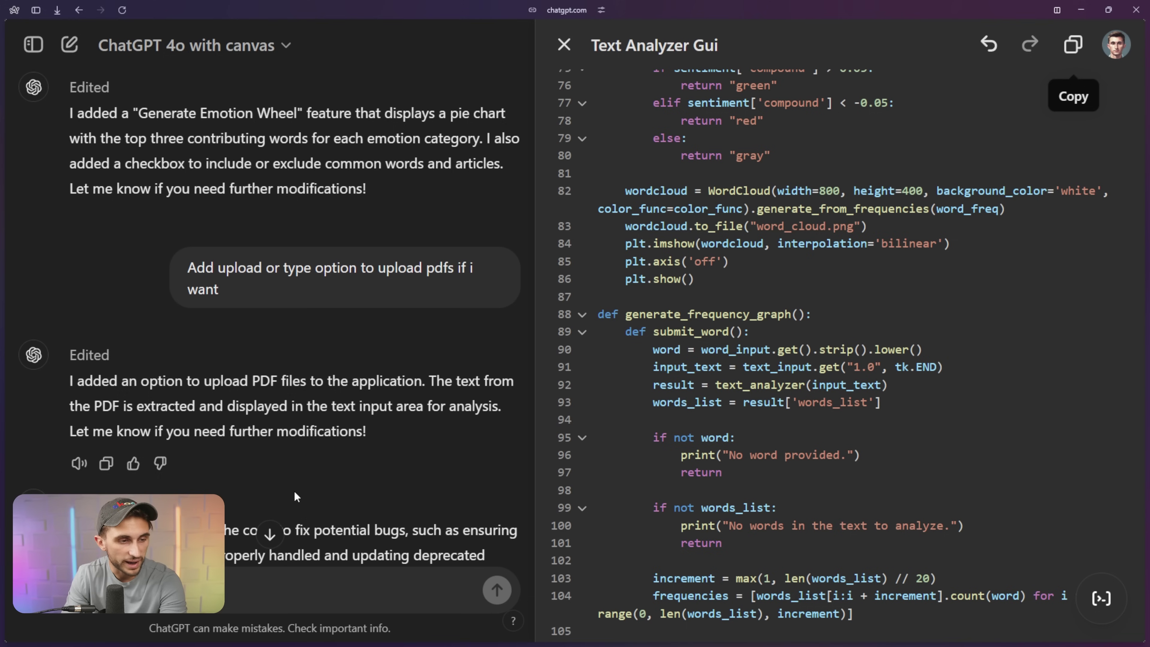
{"action": "scroll", "coordinate": [294, 490], "scroll_direction": "down", "scroll_amount": 3}
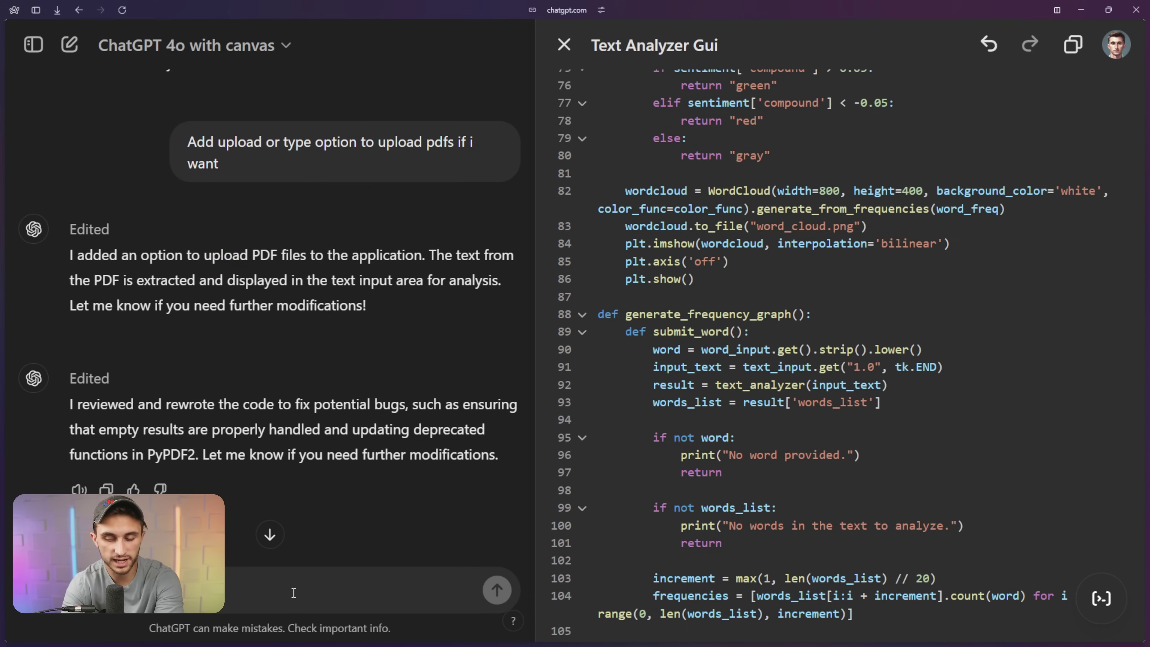
{"action": "key", "text": "ctrl+v"}
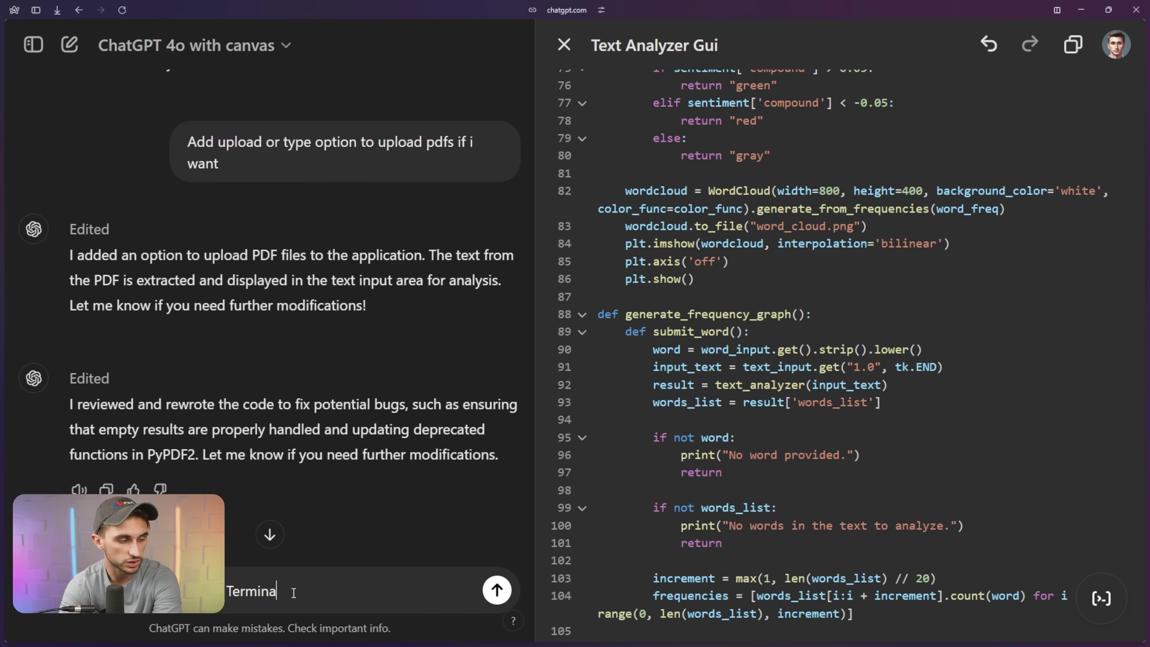
{"action": "type", "text": "l error:"}
{"action": "key", "text": "shift+Return"}
{"action": "key", "text": "shift+Return"}
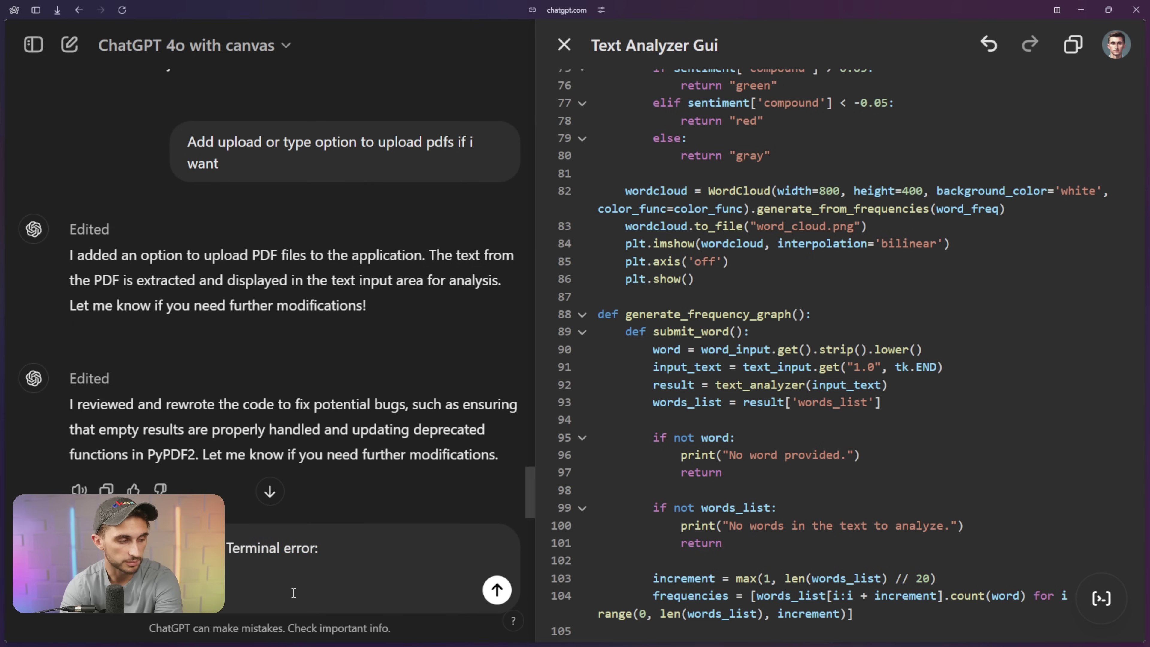
{"action": "key", "text": "ctrl+v"}
{"action": "key", "text": "Return"}
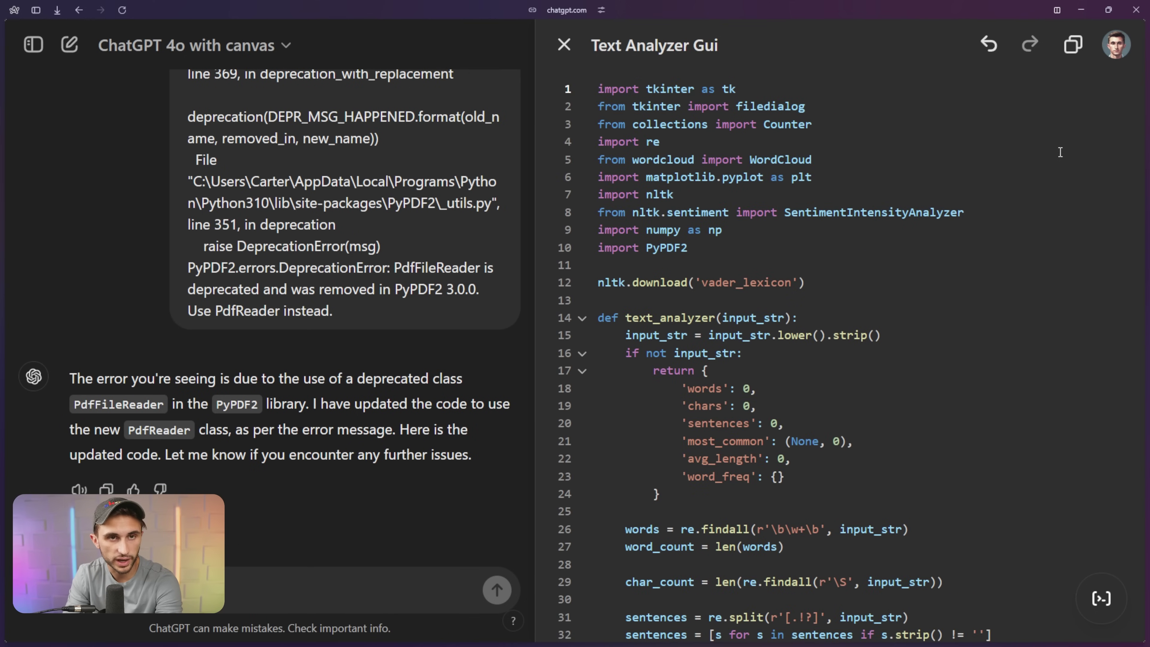
Copy the PdfReader-based fixed code from the canvas and send the new terminal output.
{"action": "left_click", "coordinate": [1073, 44]}
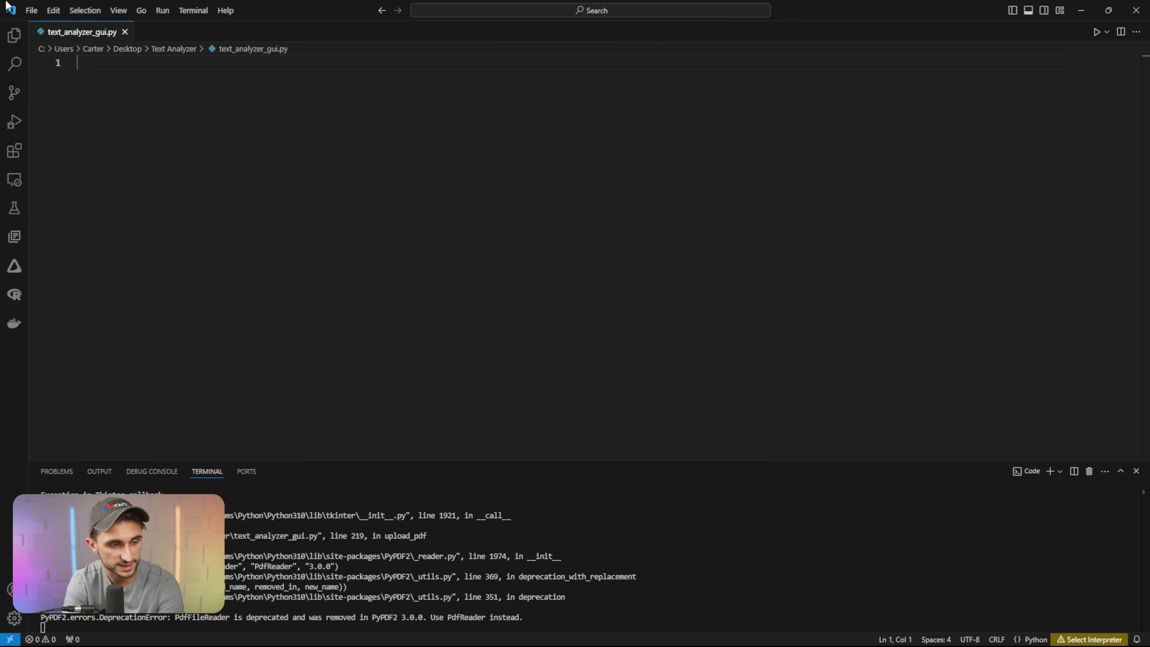
{"action": "key", "text": "ctrl+v"}
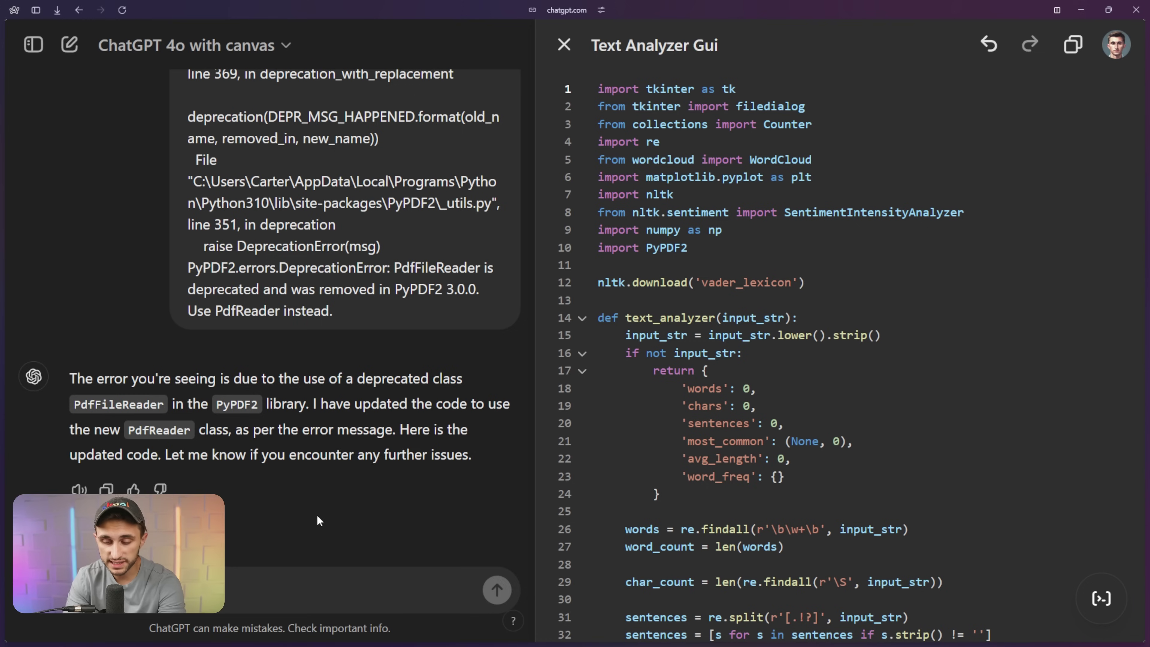
{"action": "key", "text": "ctrl+v"}
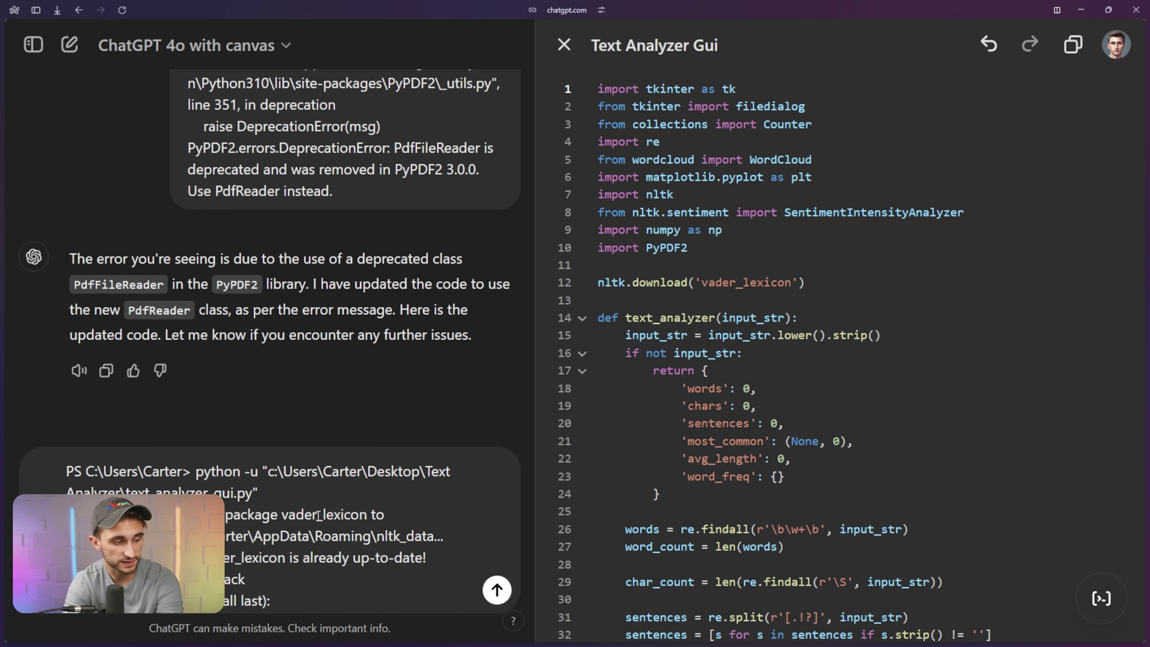
{"action": "key", "text": "Return"}
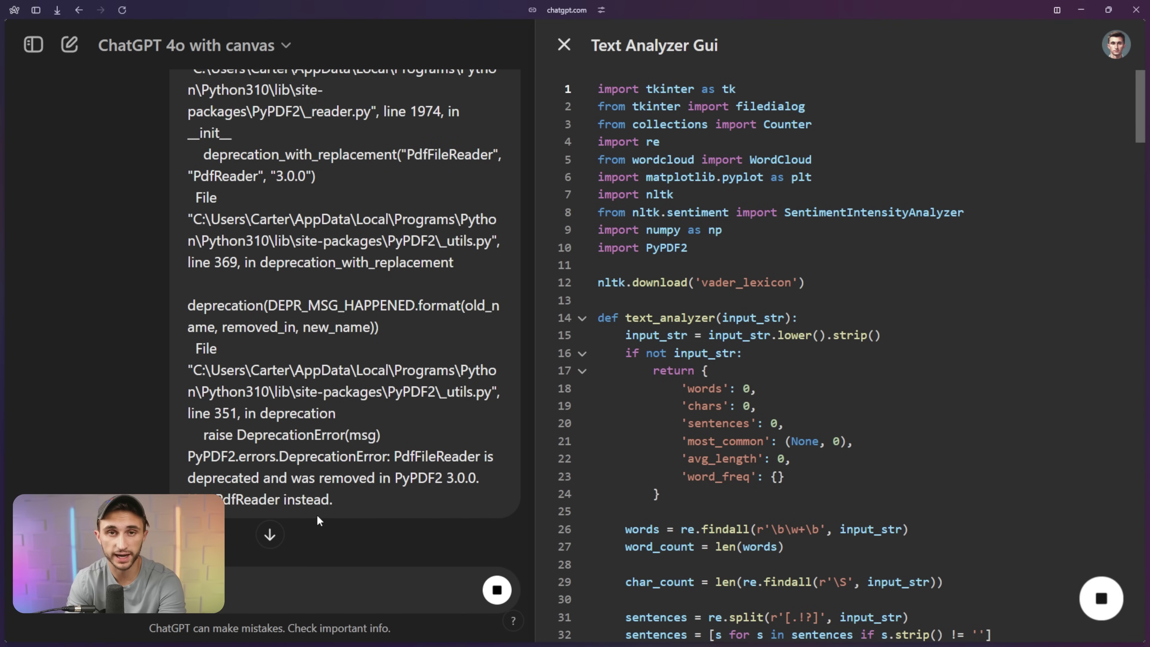